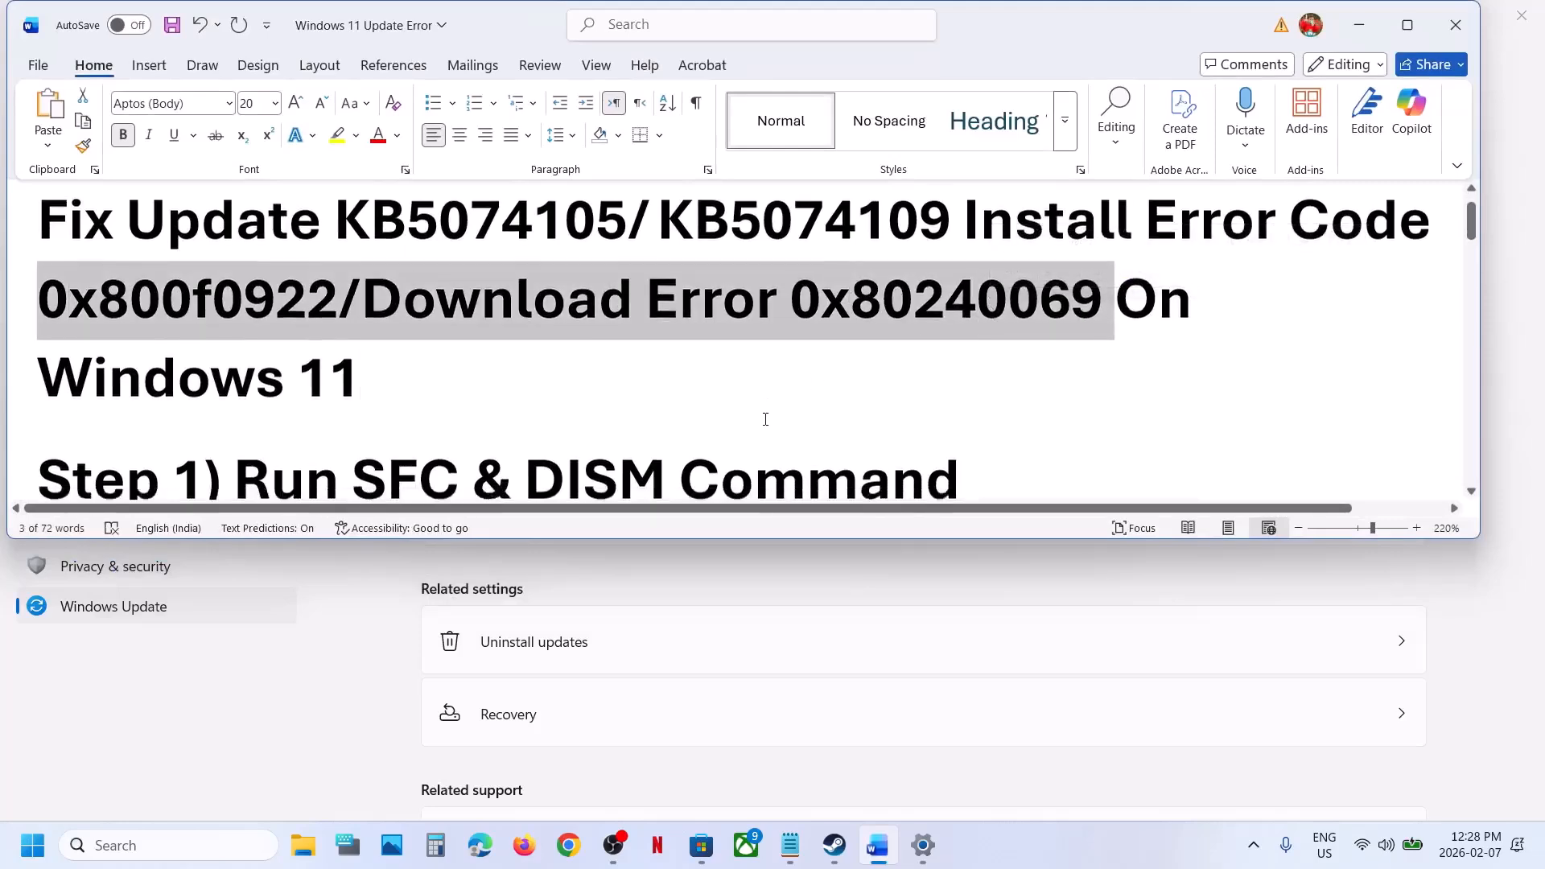
Search Windows for cmd and open Command Prompt as administrator, approving the elevation request.
scroll(765, 419, down, 4)
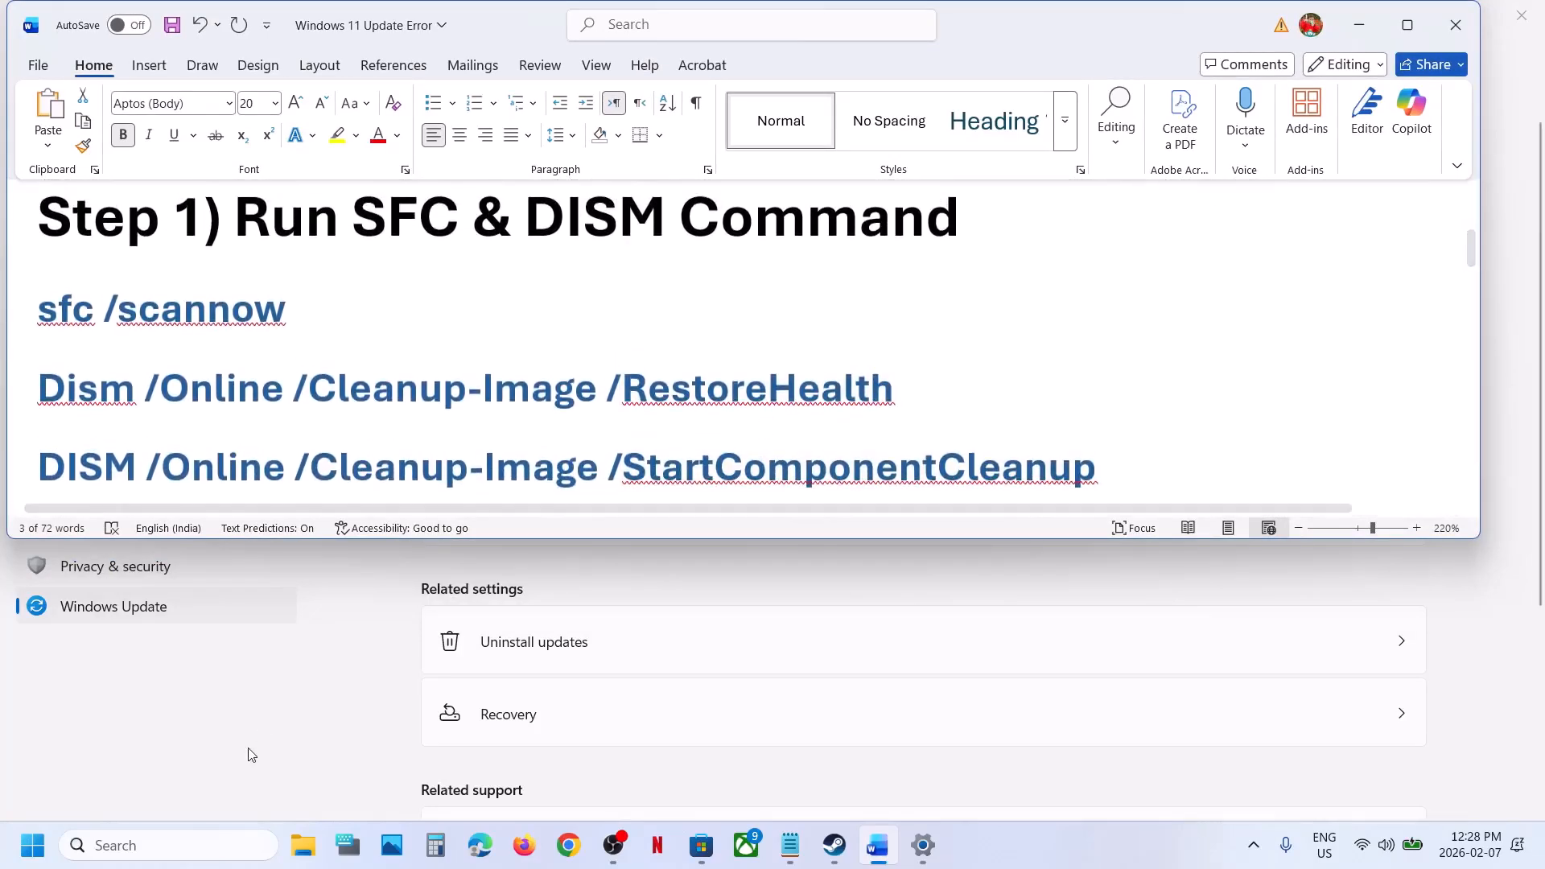
click(244, 757)
click(187, 845)
text(cmd)
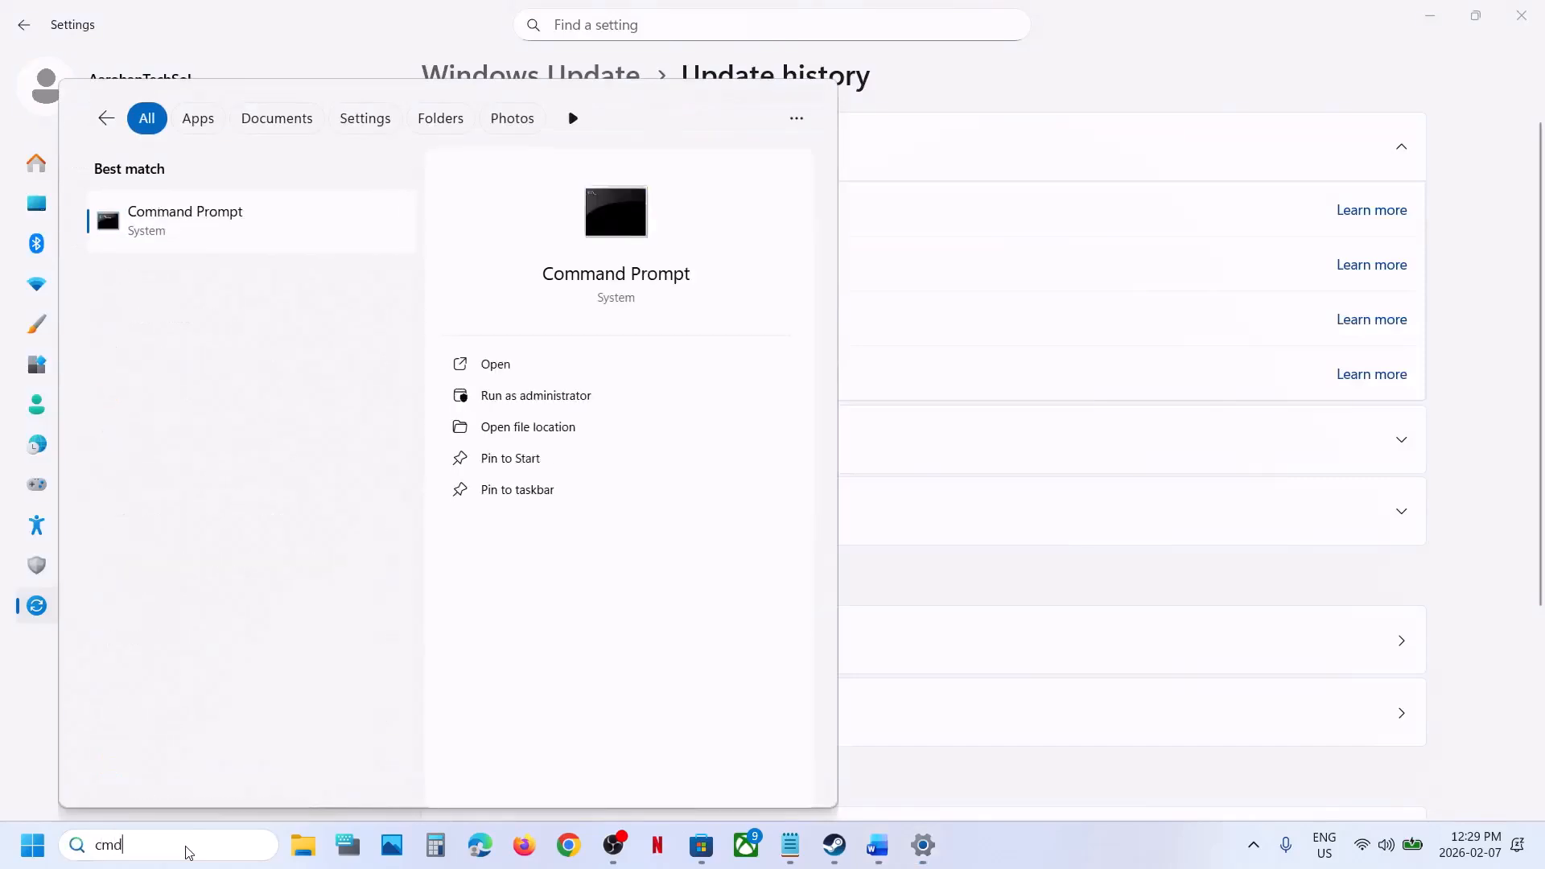
right_click(233, 223)
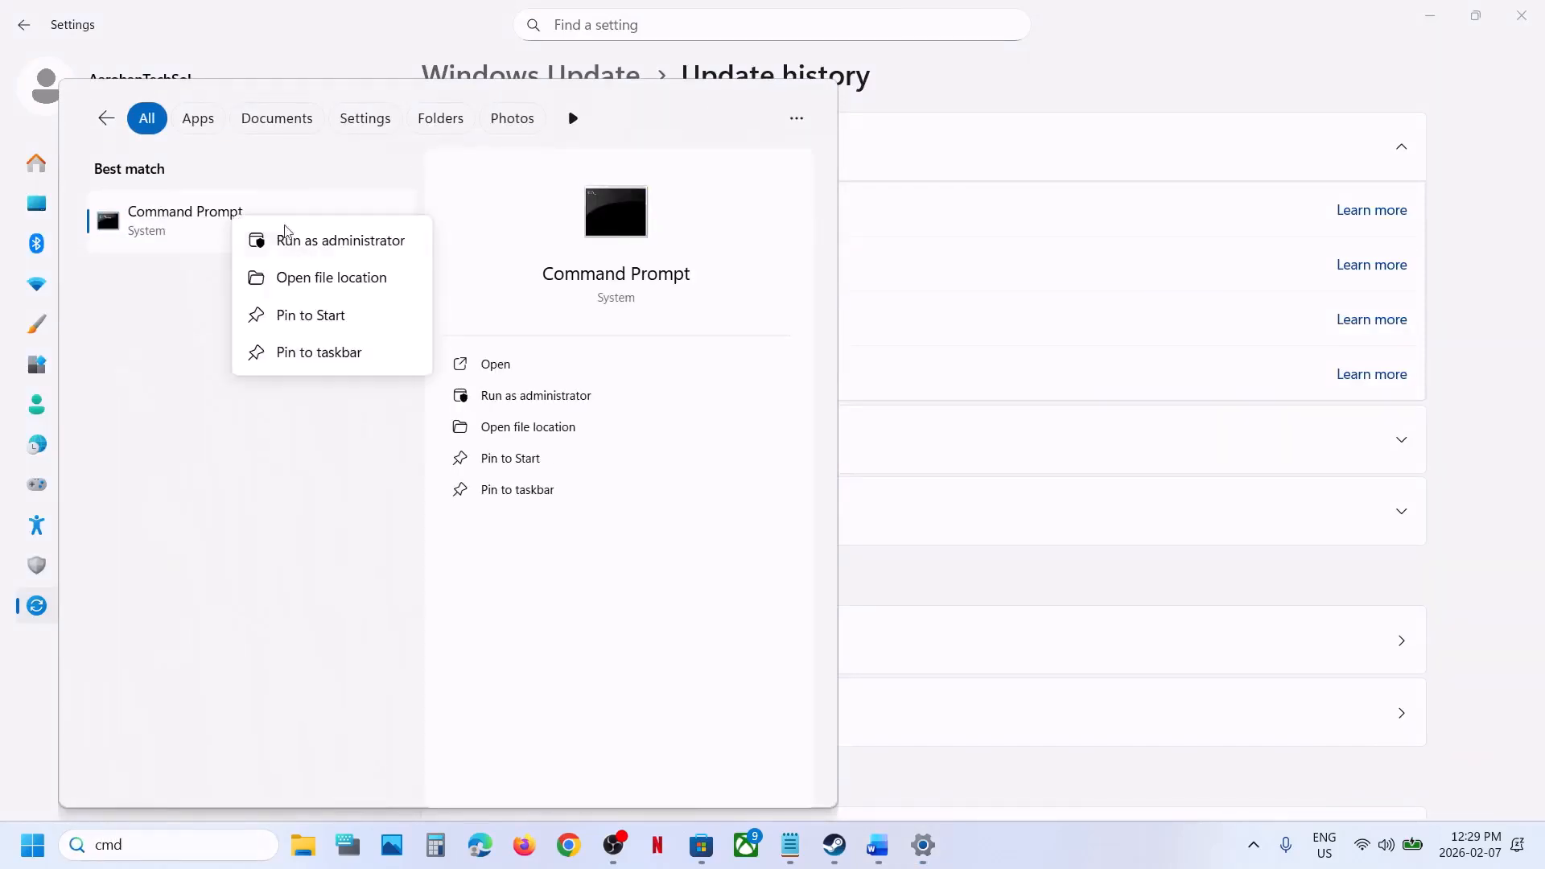
click(330, 243)
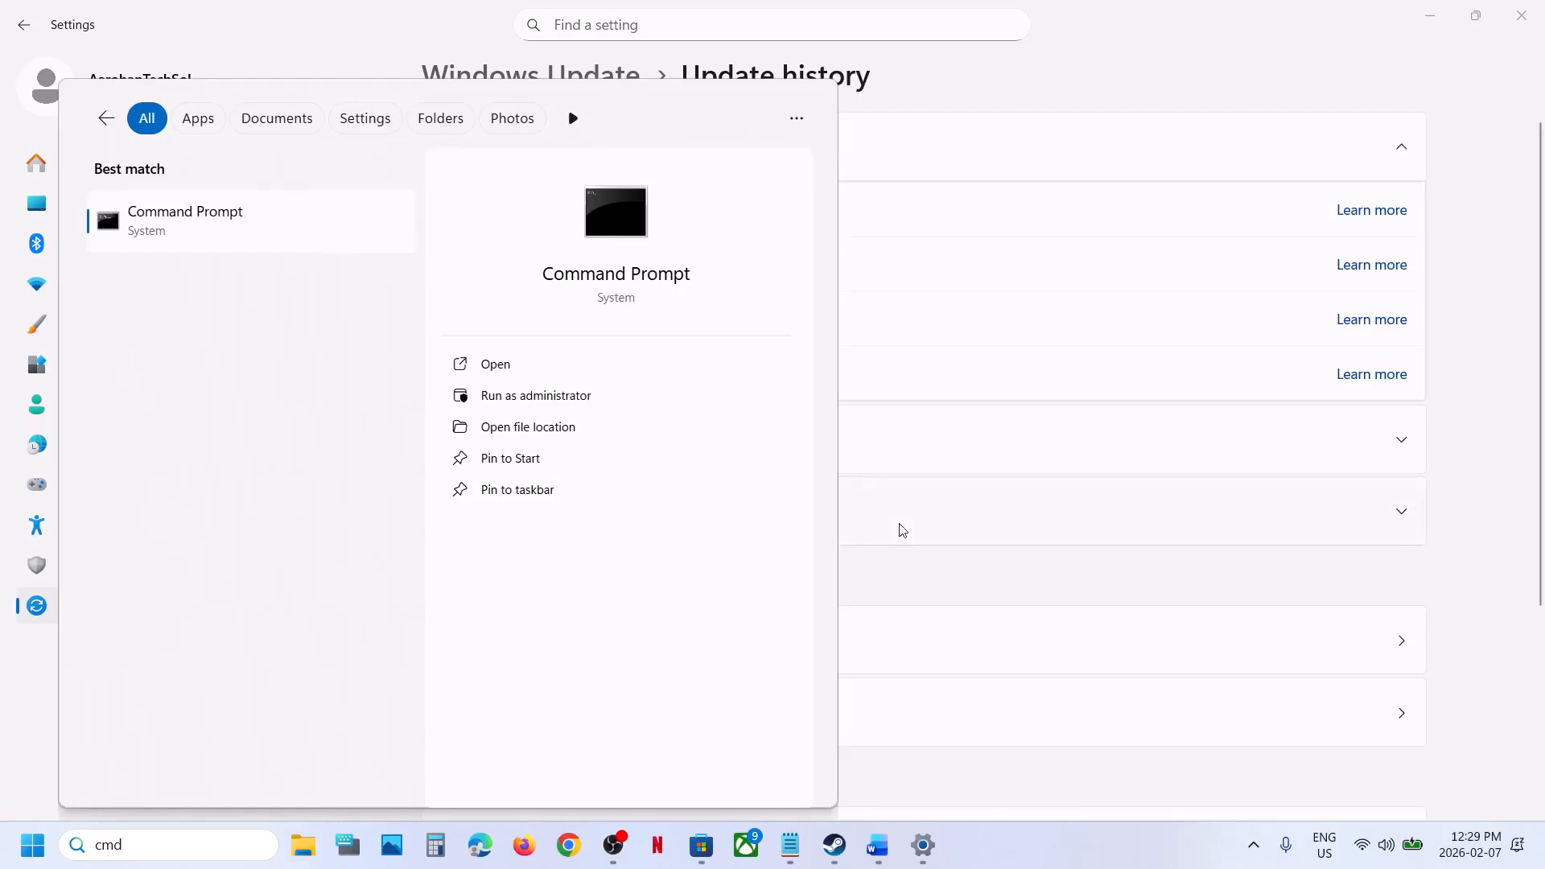
click(704, 597)
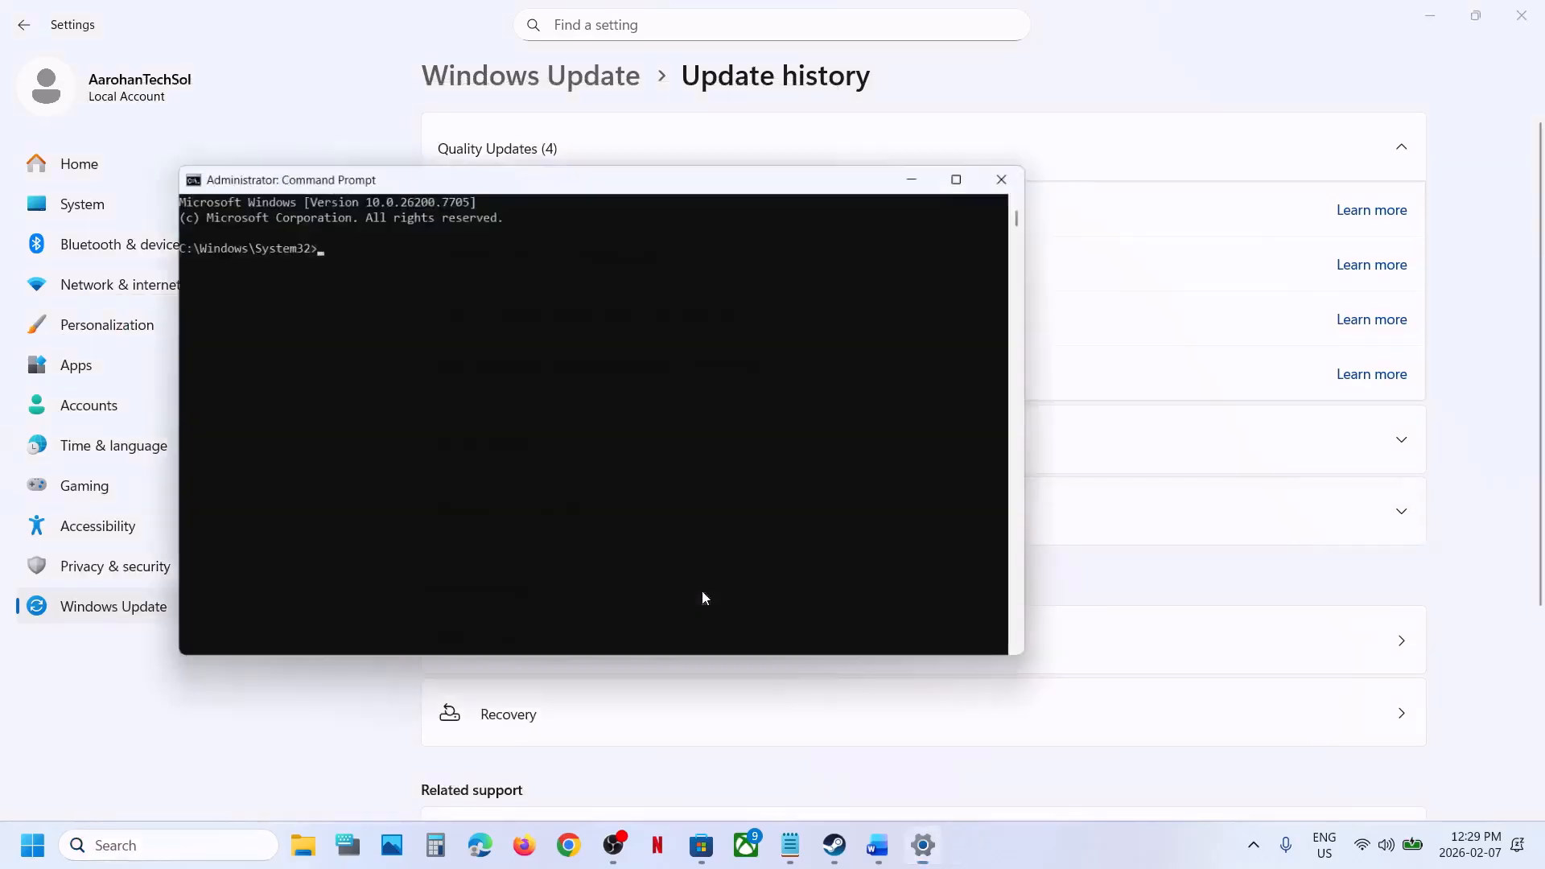
Copy the sfc /scannow command from the Word document and run it in the administrator Command Prompt.
click(877, 844)
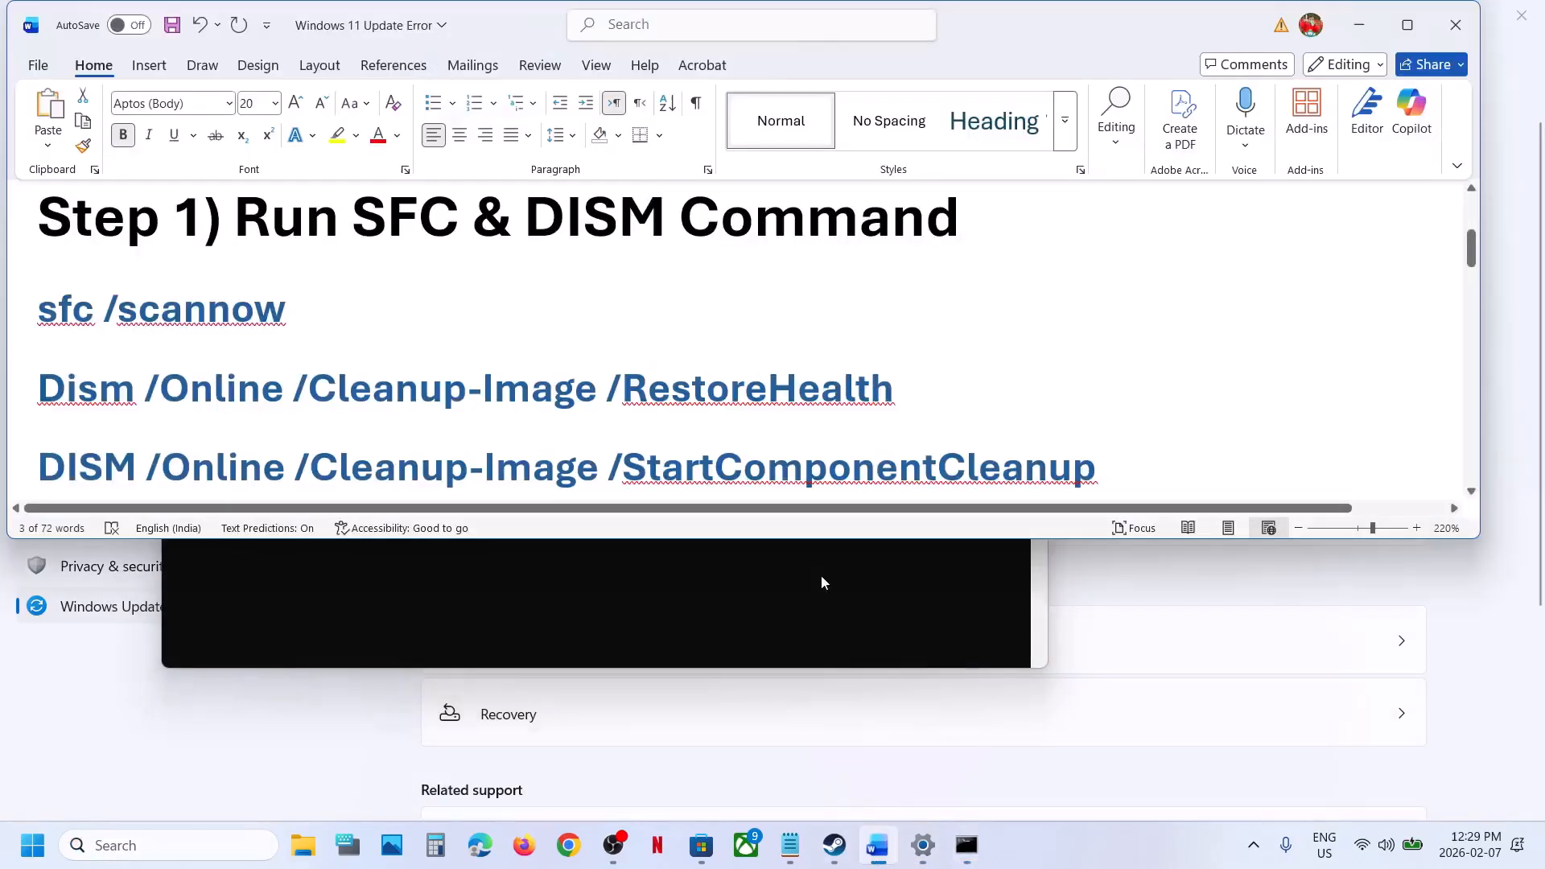
triple_click(230, 326)
key(super+c)
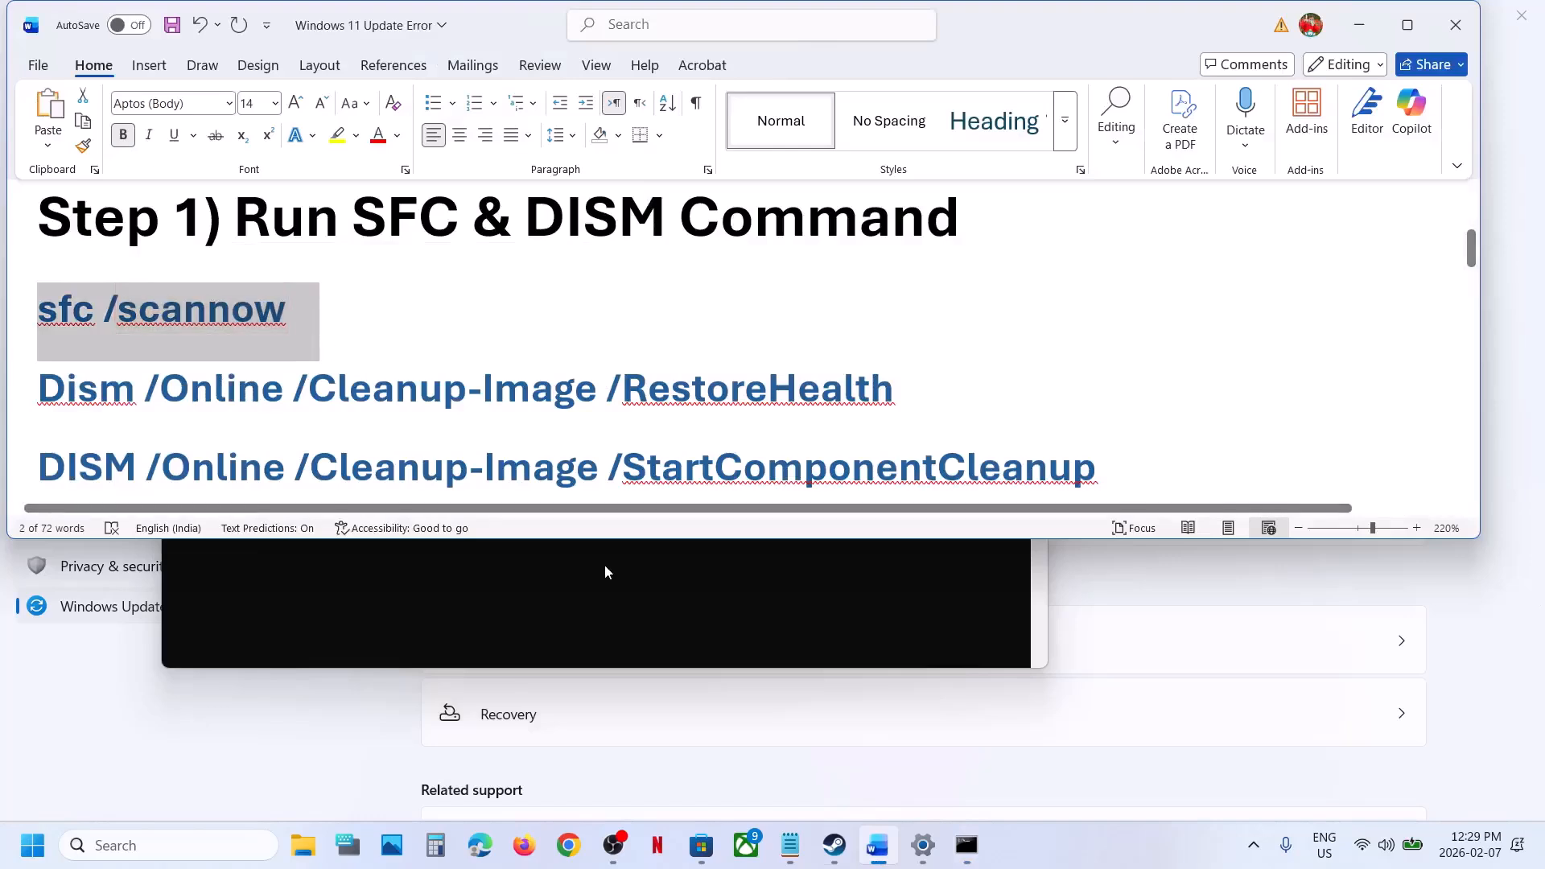
click(559, 597)
click(512, 306)
right_click(513, 306)
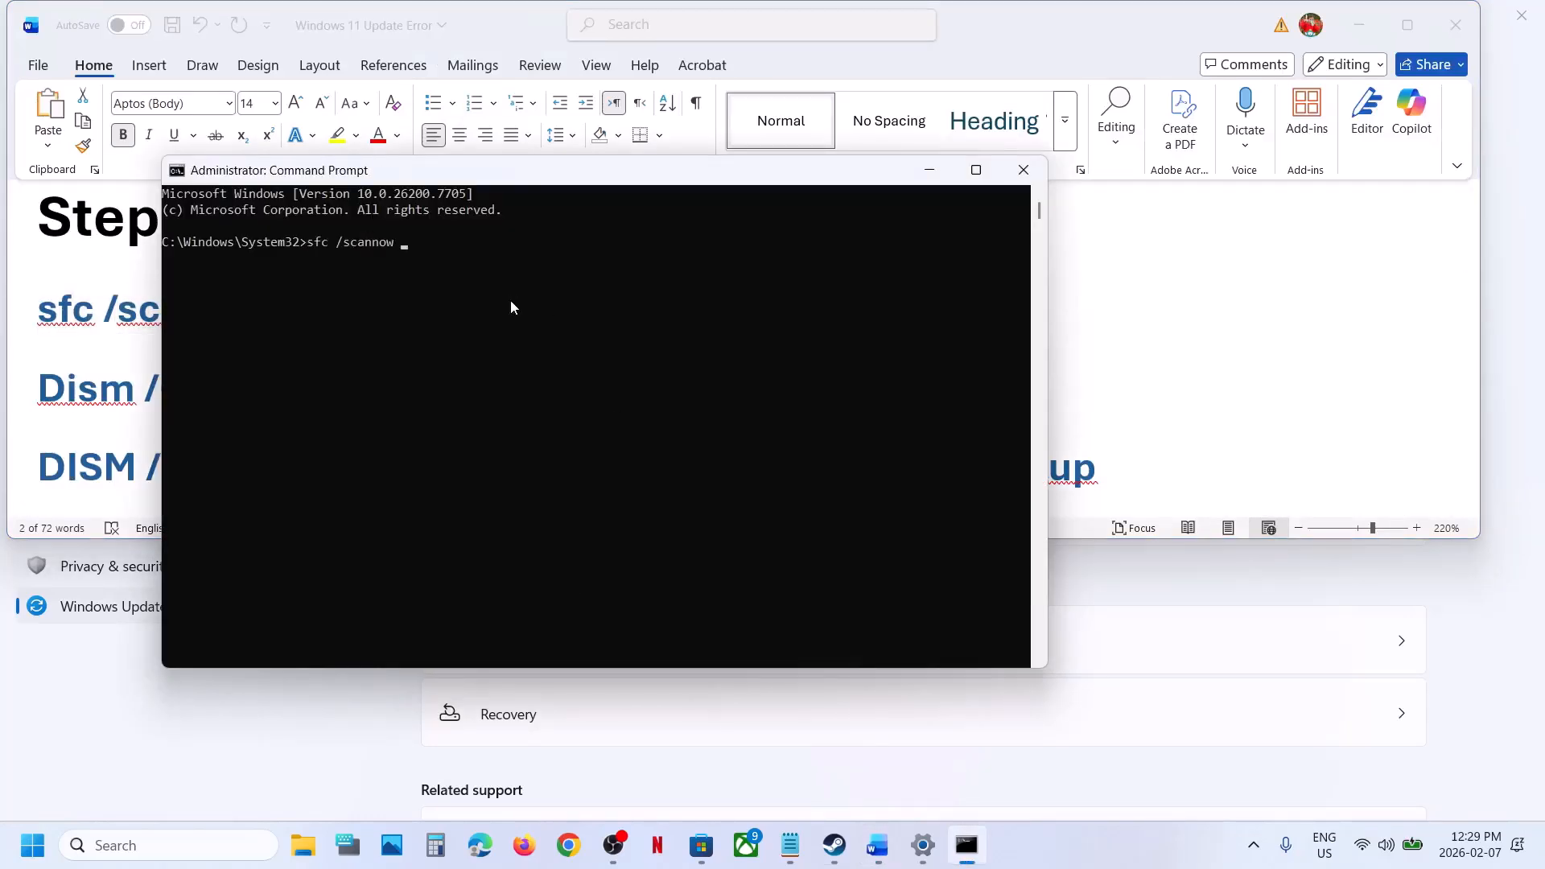
key(Return)
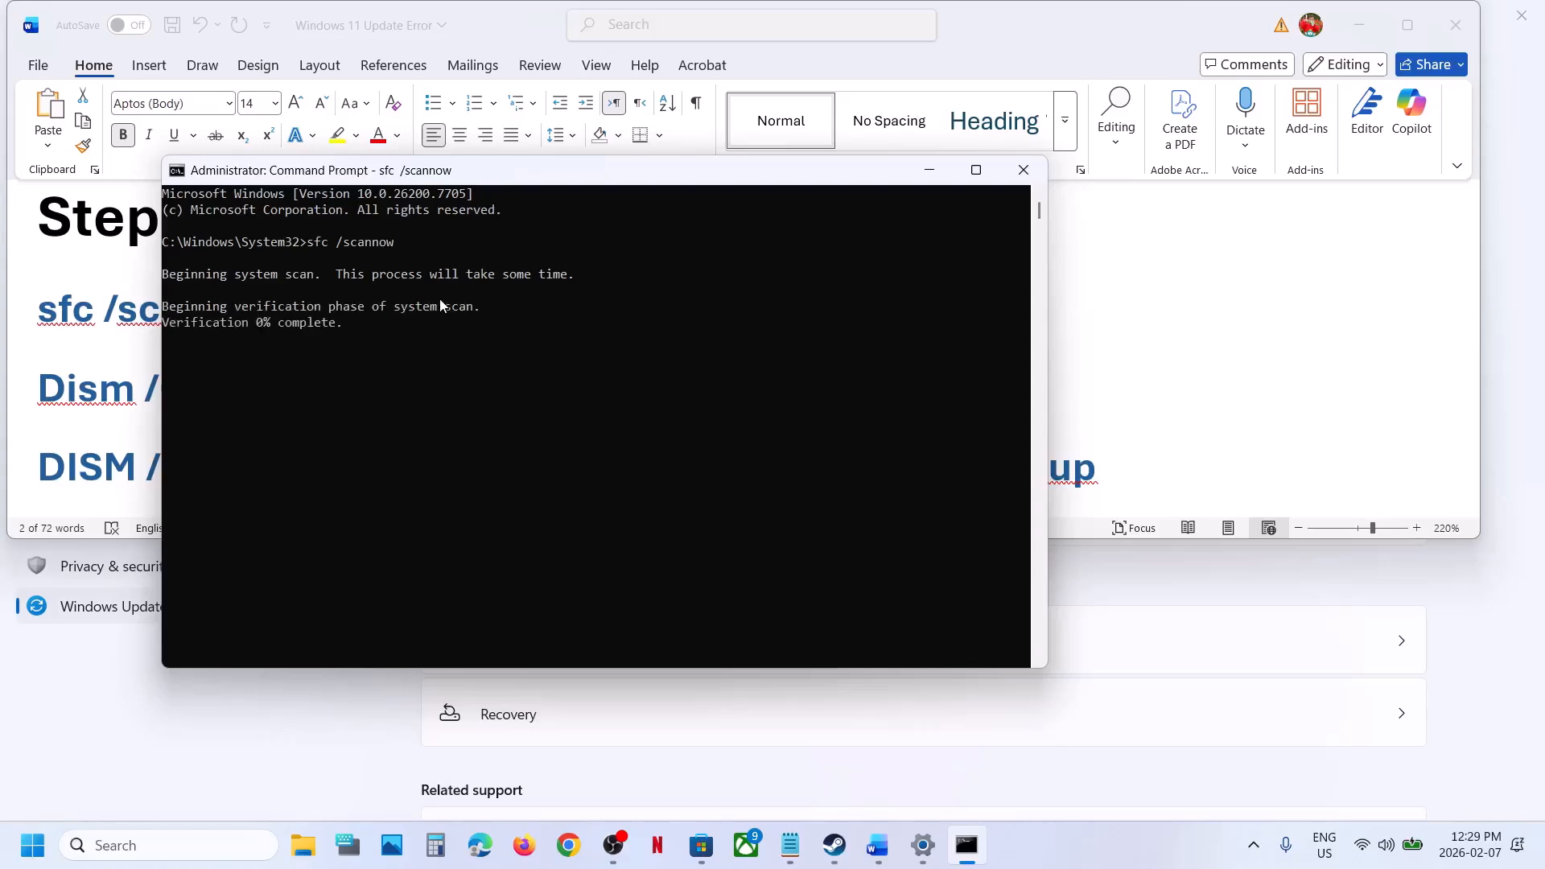
Review the DISM RestoreHealth and StartComponentCleanup commands in the Word document, and check the scan's progress in Command Prompt.
triple_click(88, 416)
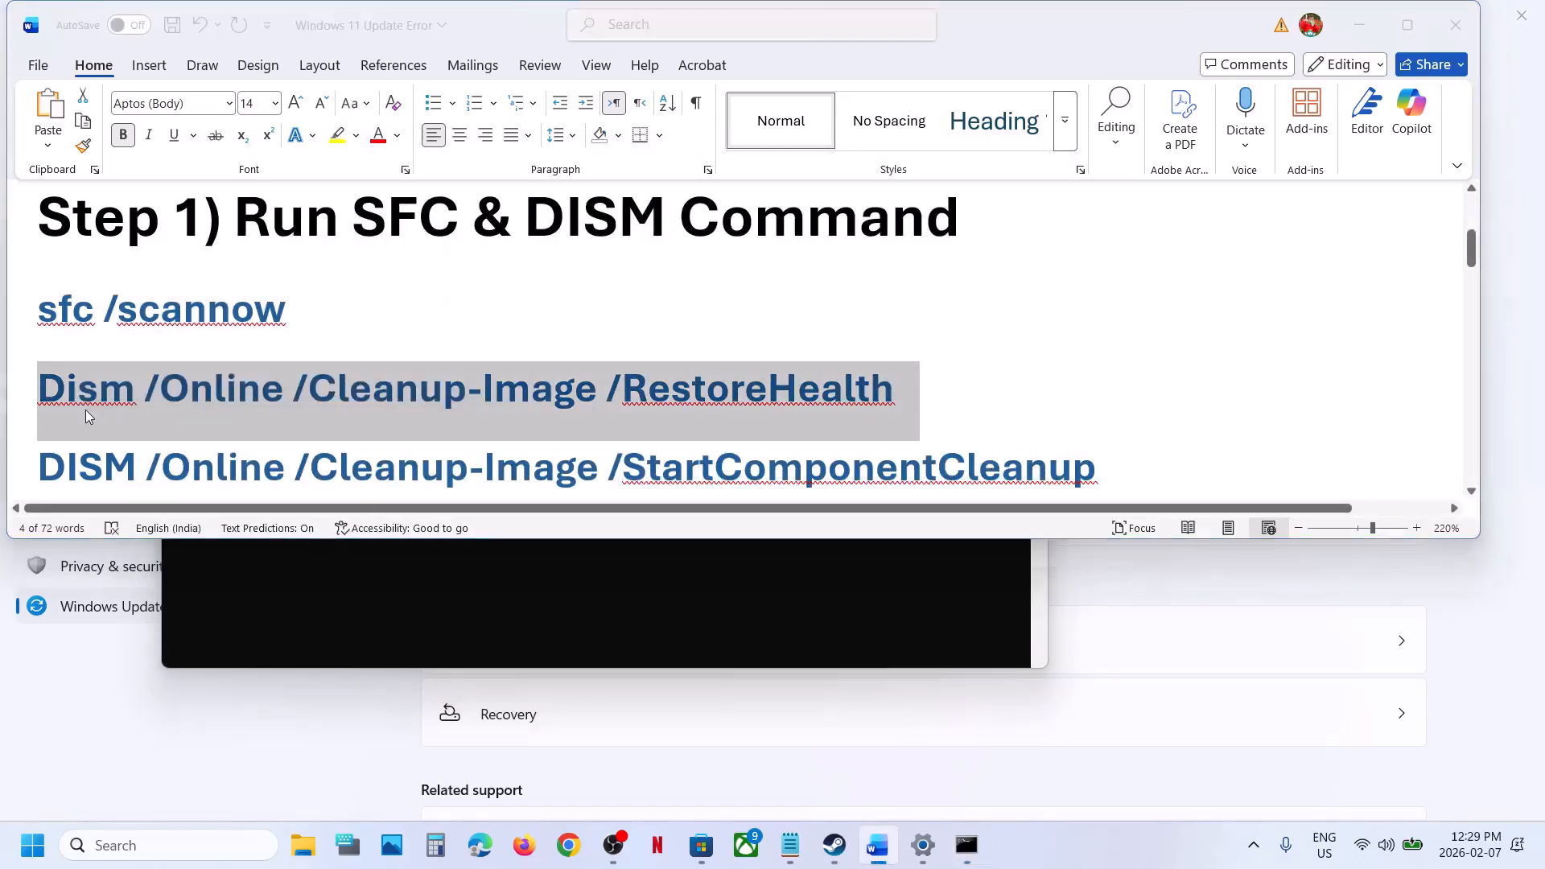
key(alt+Tab)
key(alt+Tab)
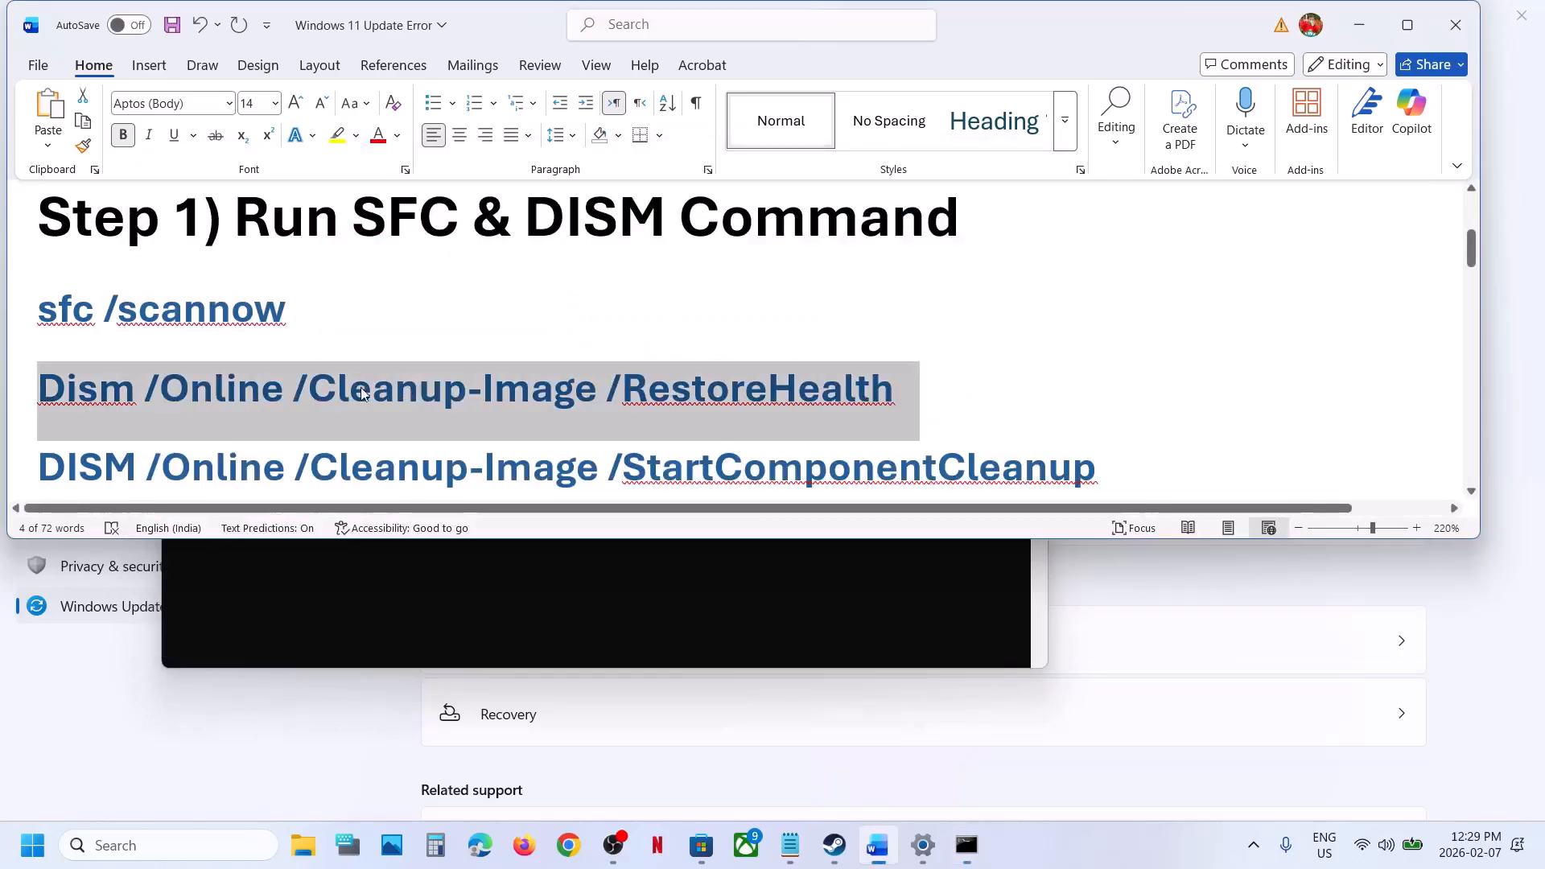
key(alt+Tab)
key(alt+Tab)
triple_click(438, 463)
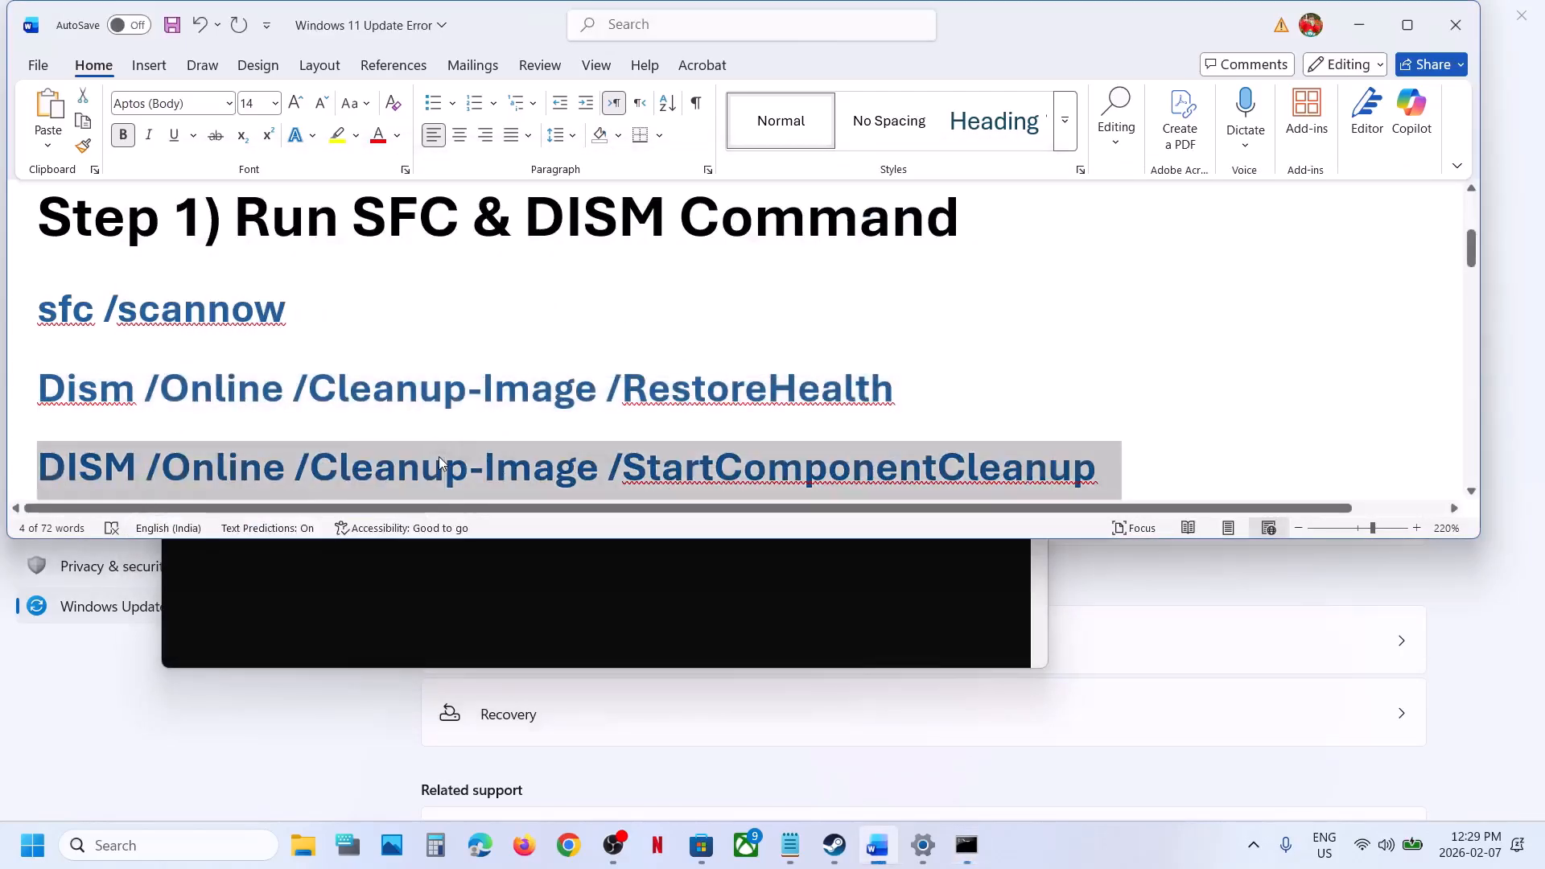
key(alt+Tab)
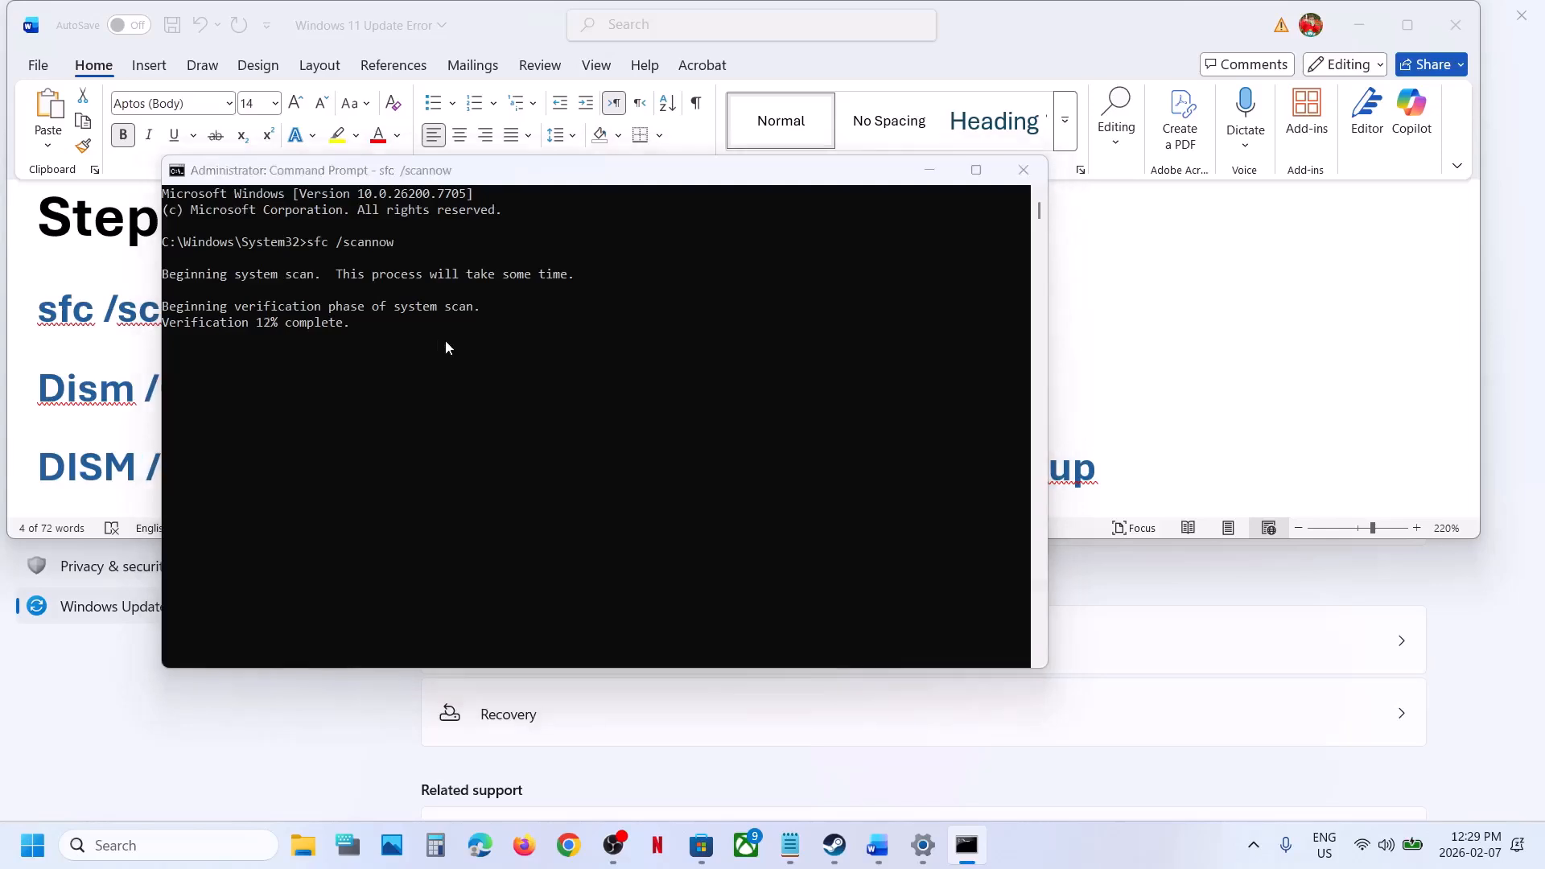
key(alt+Tab)
key(alt+Tab)
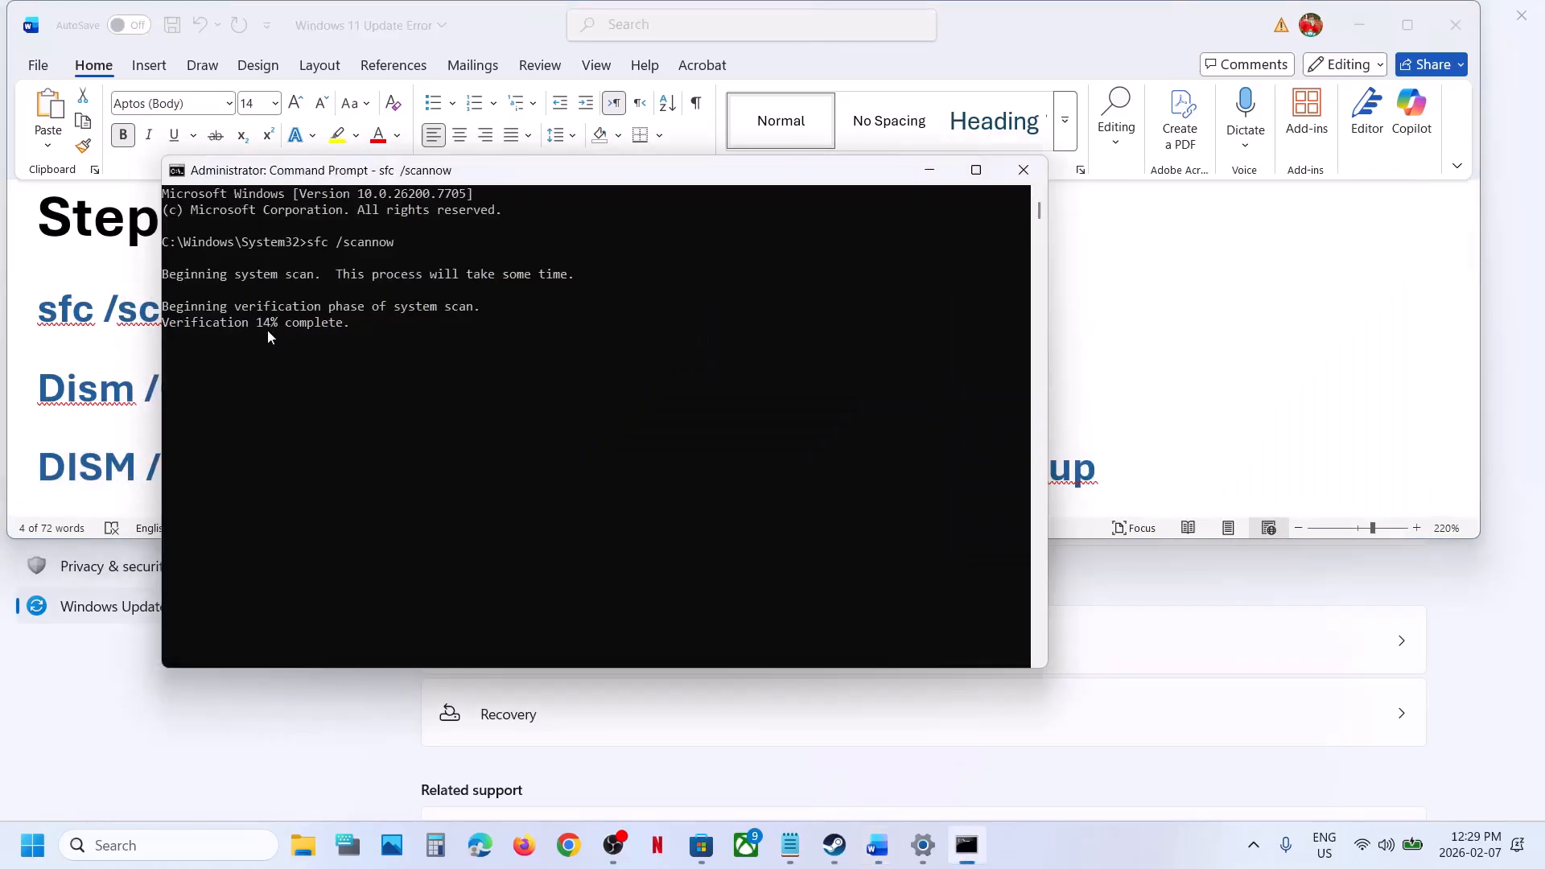
Show the Start menu's power options, where the computer can be restarted.
click(115, 775)
click(43, 852)
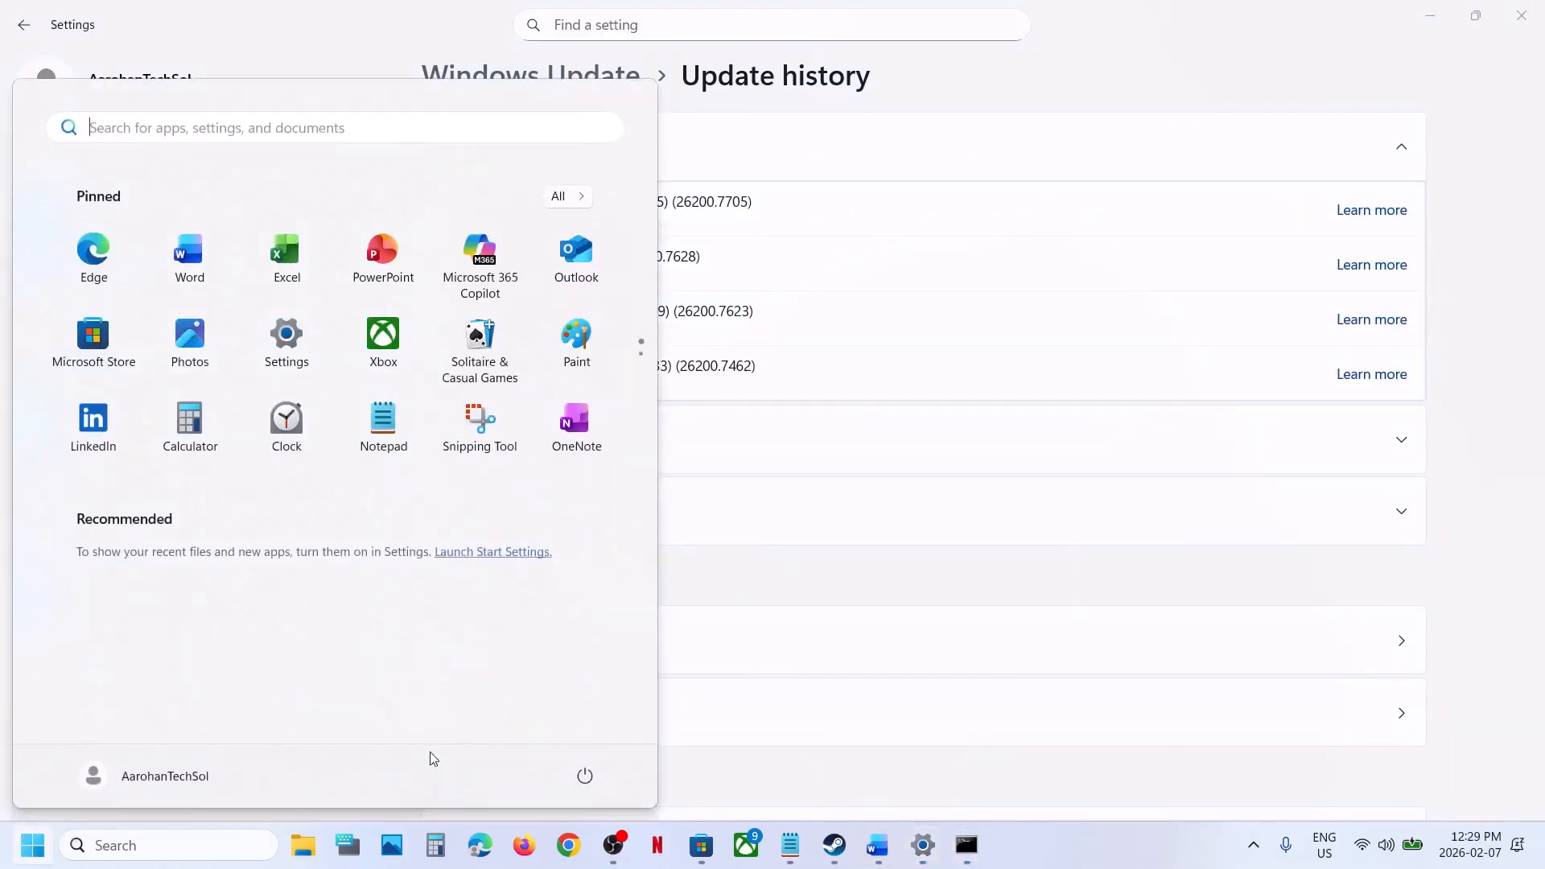
click(585, 775)
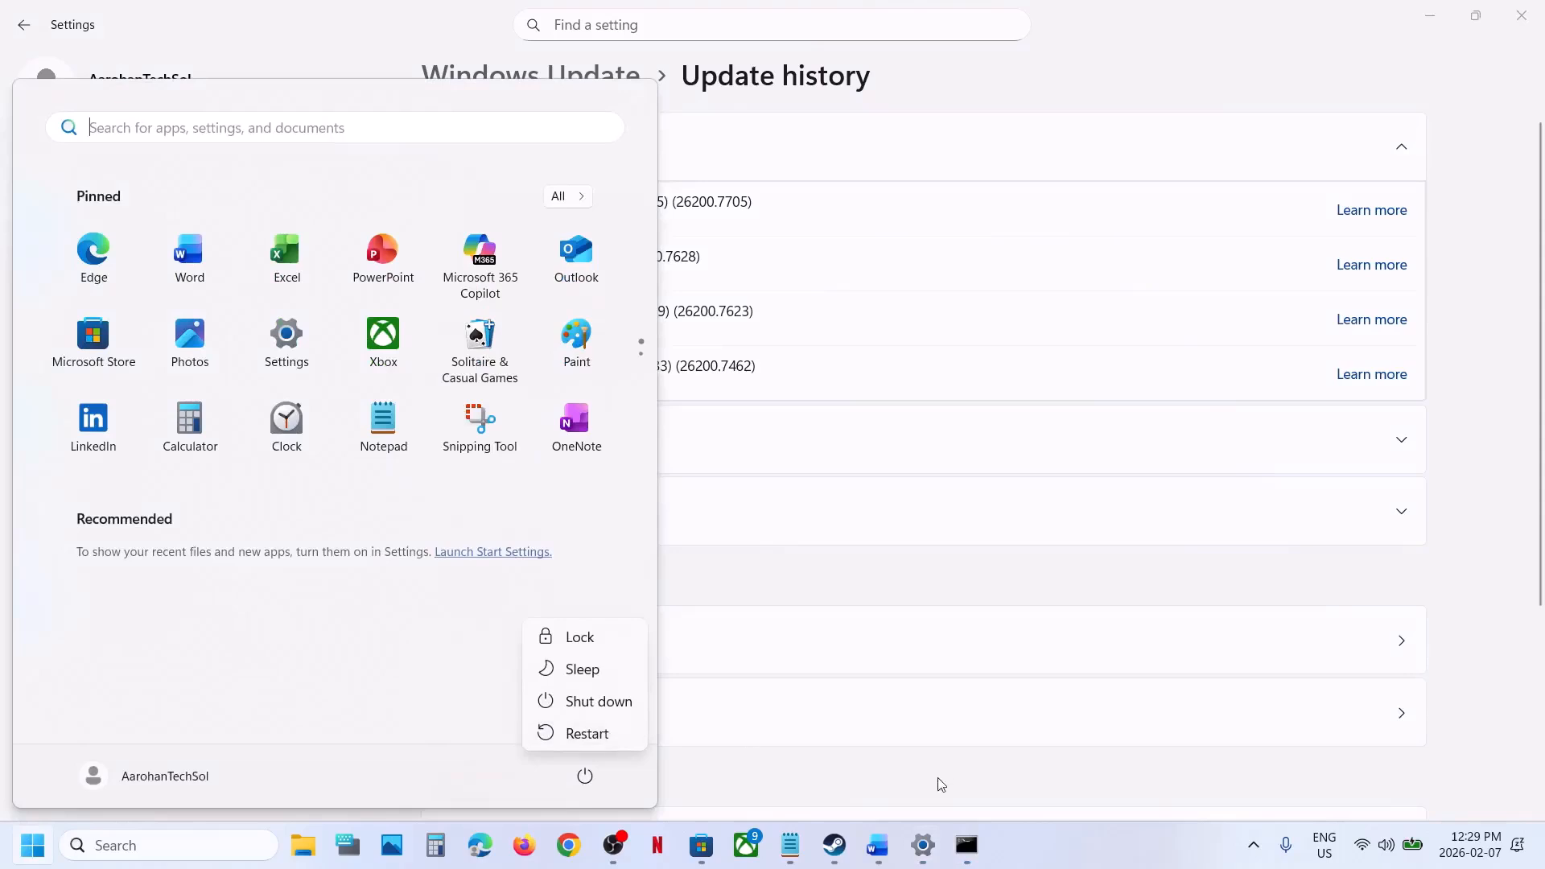
Return to the main Windows Update page in Settings, pause updates for 1 week, and resume them.
click(877, 845)
click(305, 691)
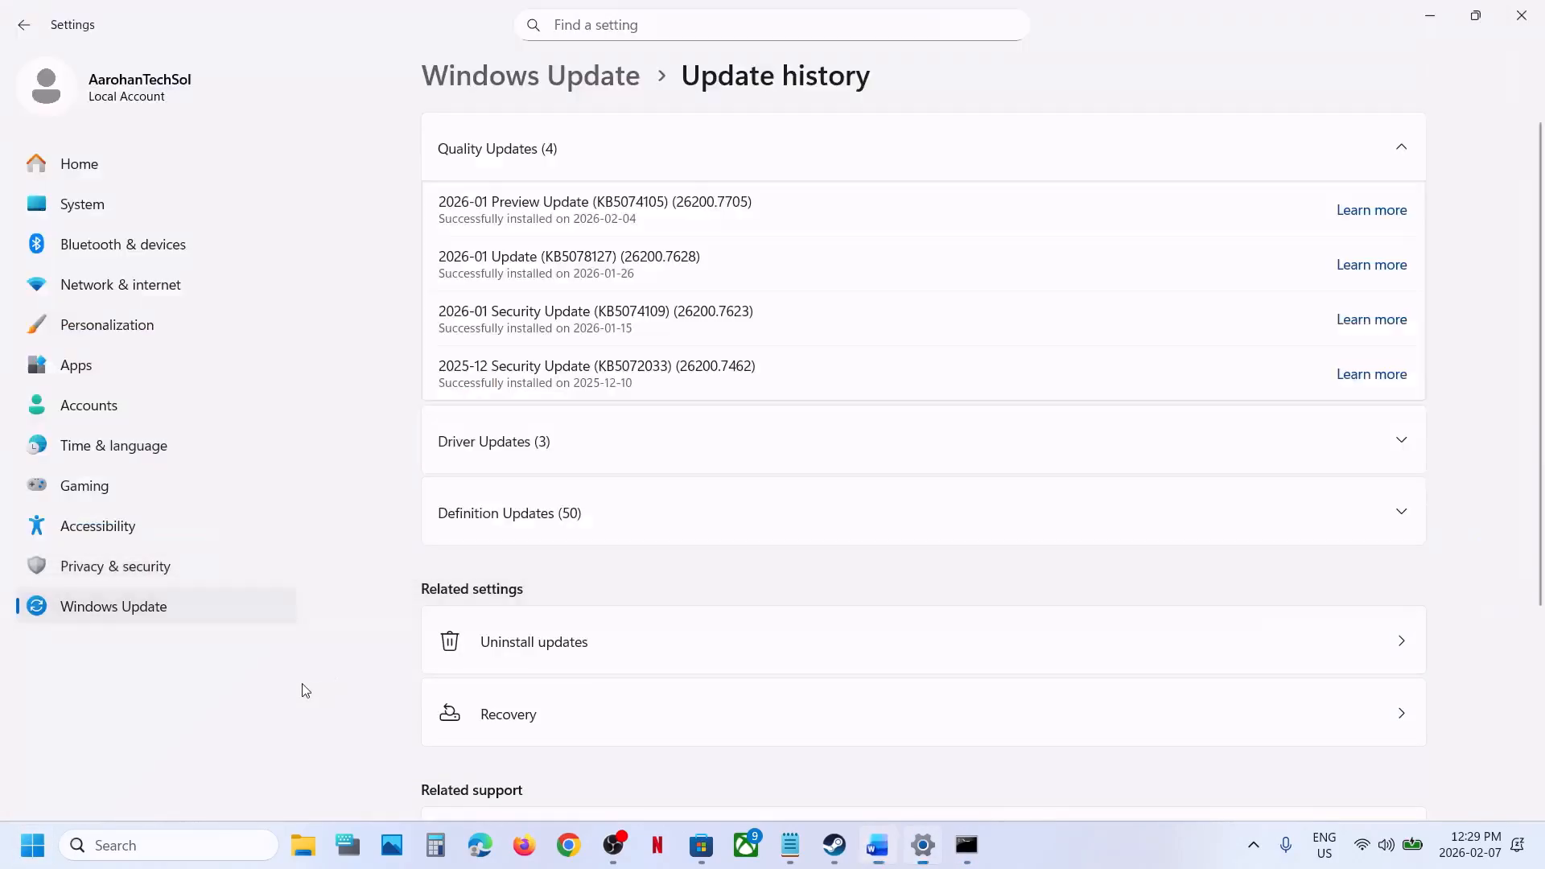
click(162, 619)
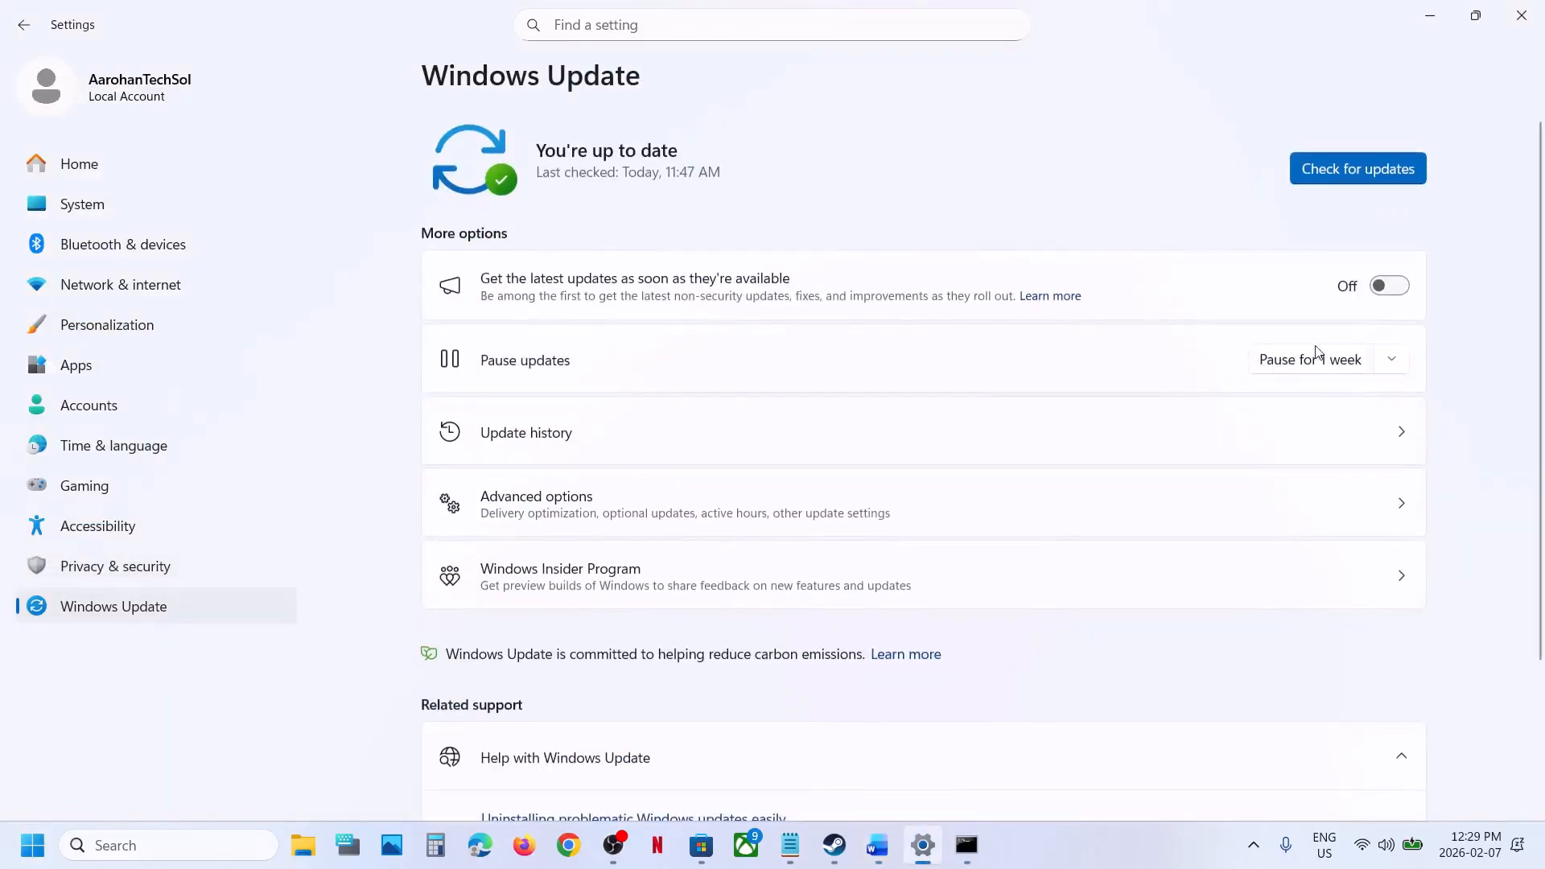
click(1300, 366)
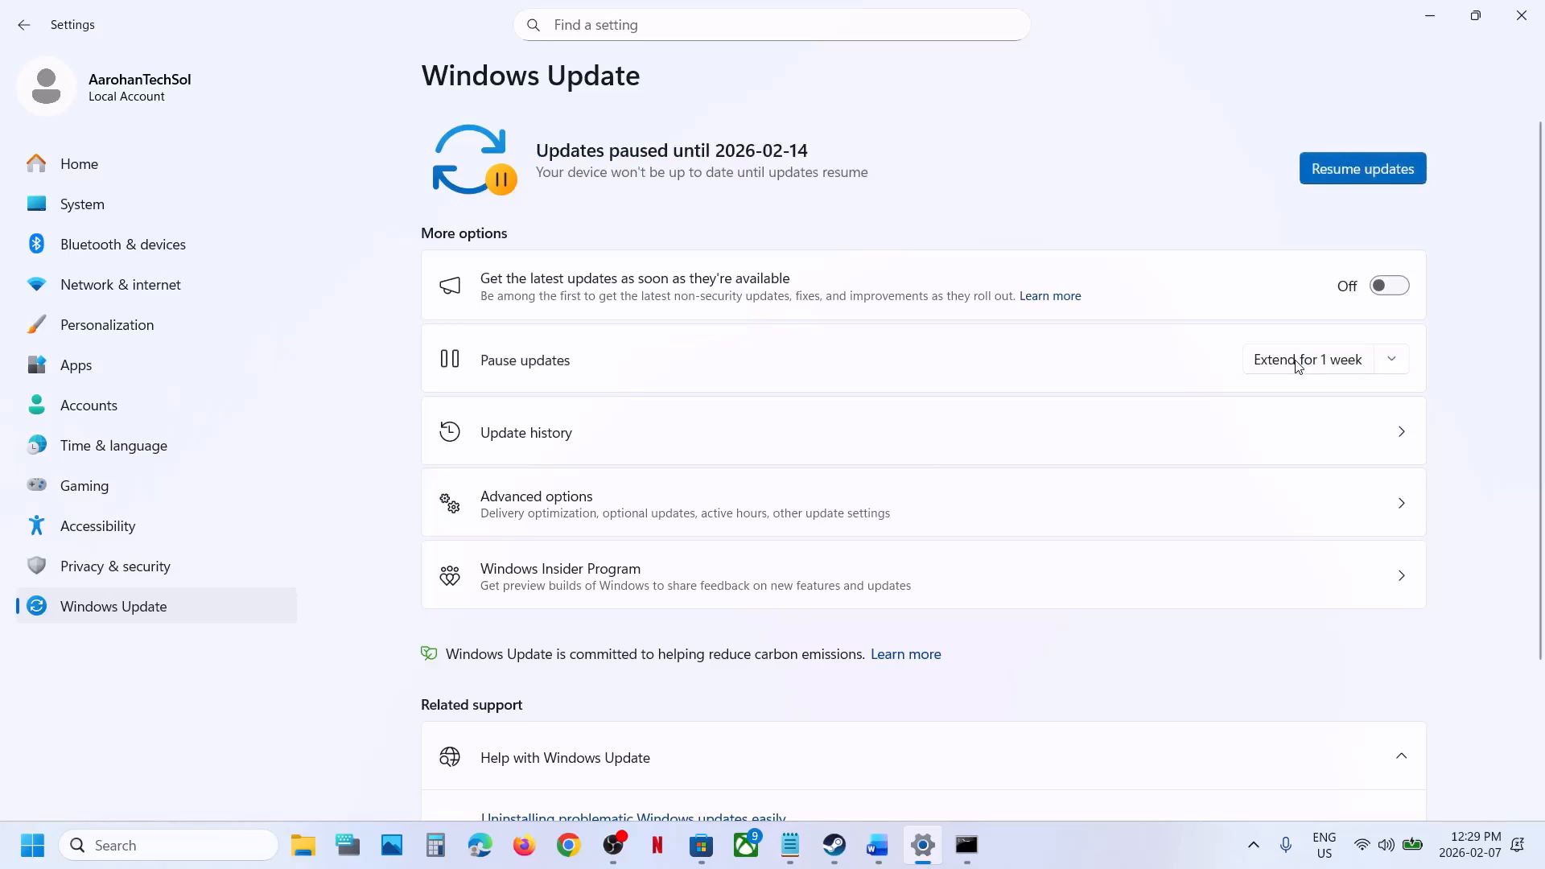
click(1383, 161)
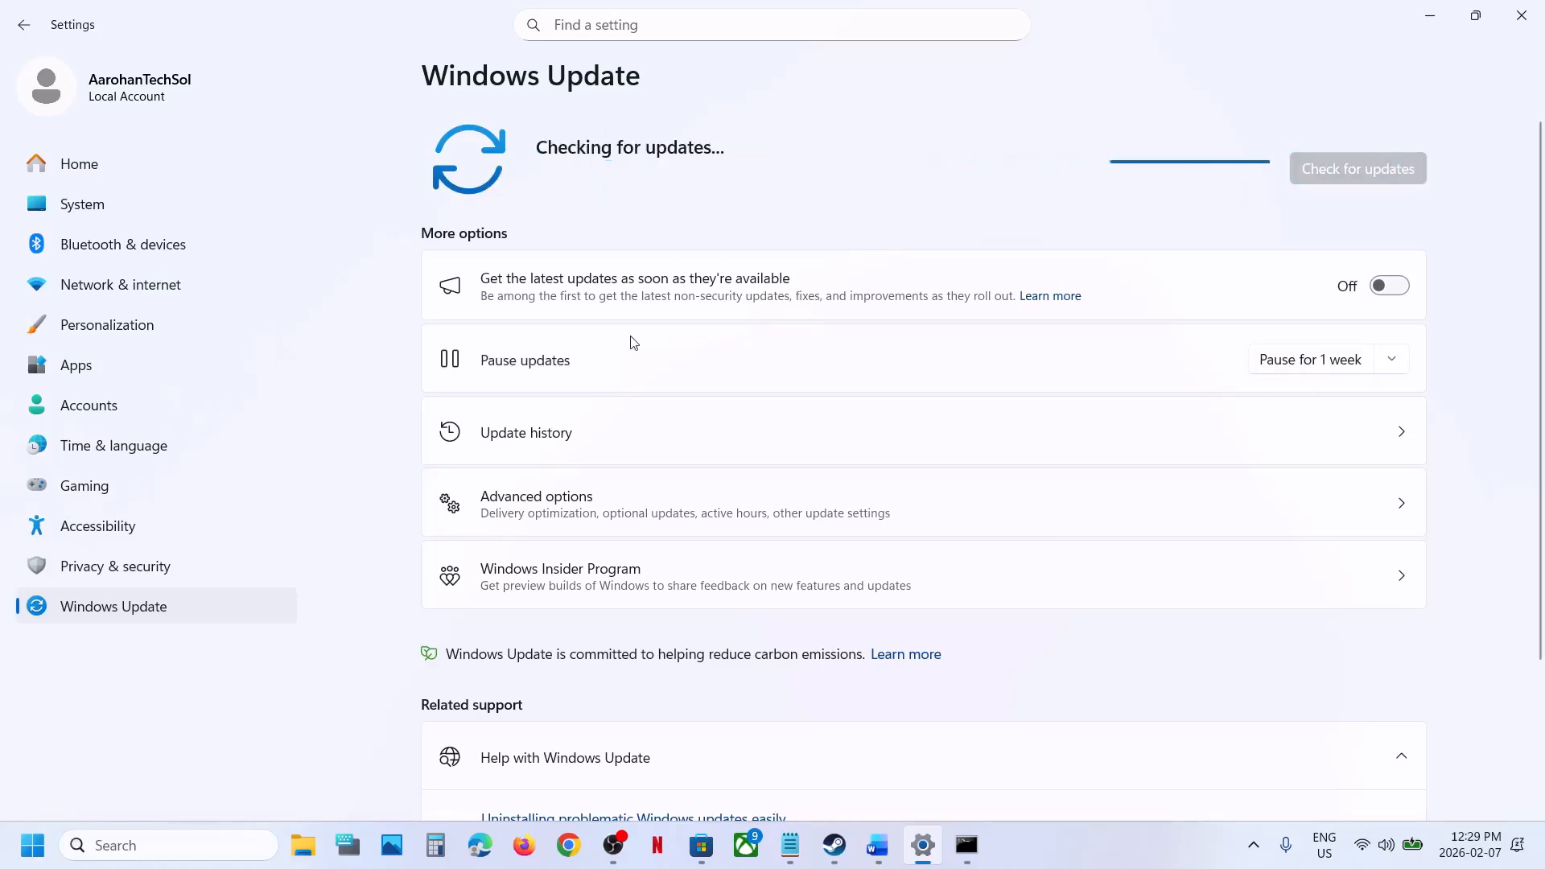
Search Windows for services and open the Services console.
click(861, 864)
double_click(729, 353)
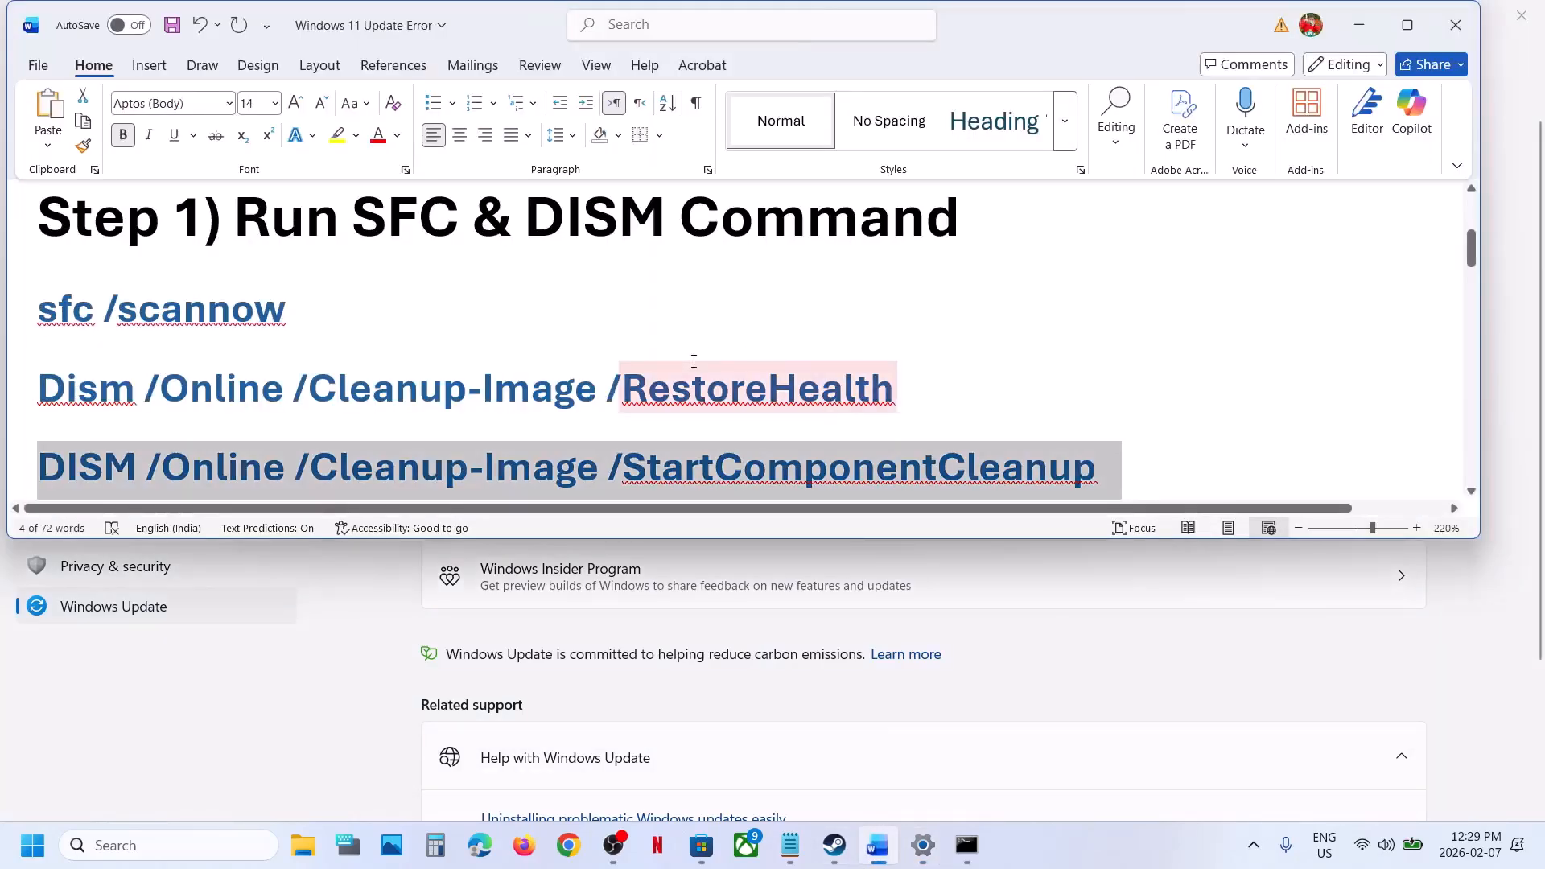
click(233, 700)
click(166, 856)
text(services)
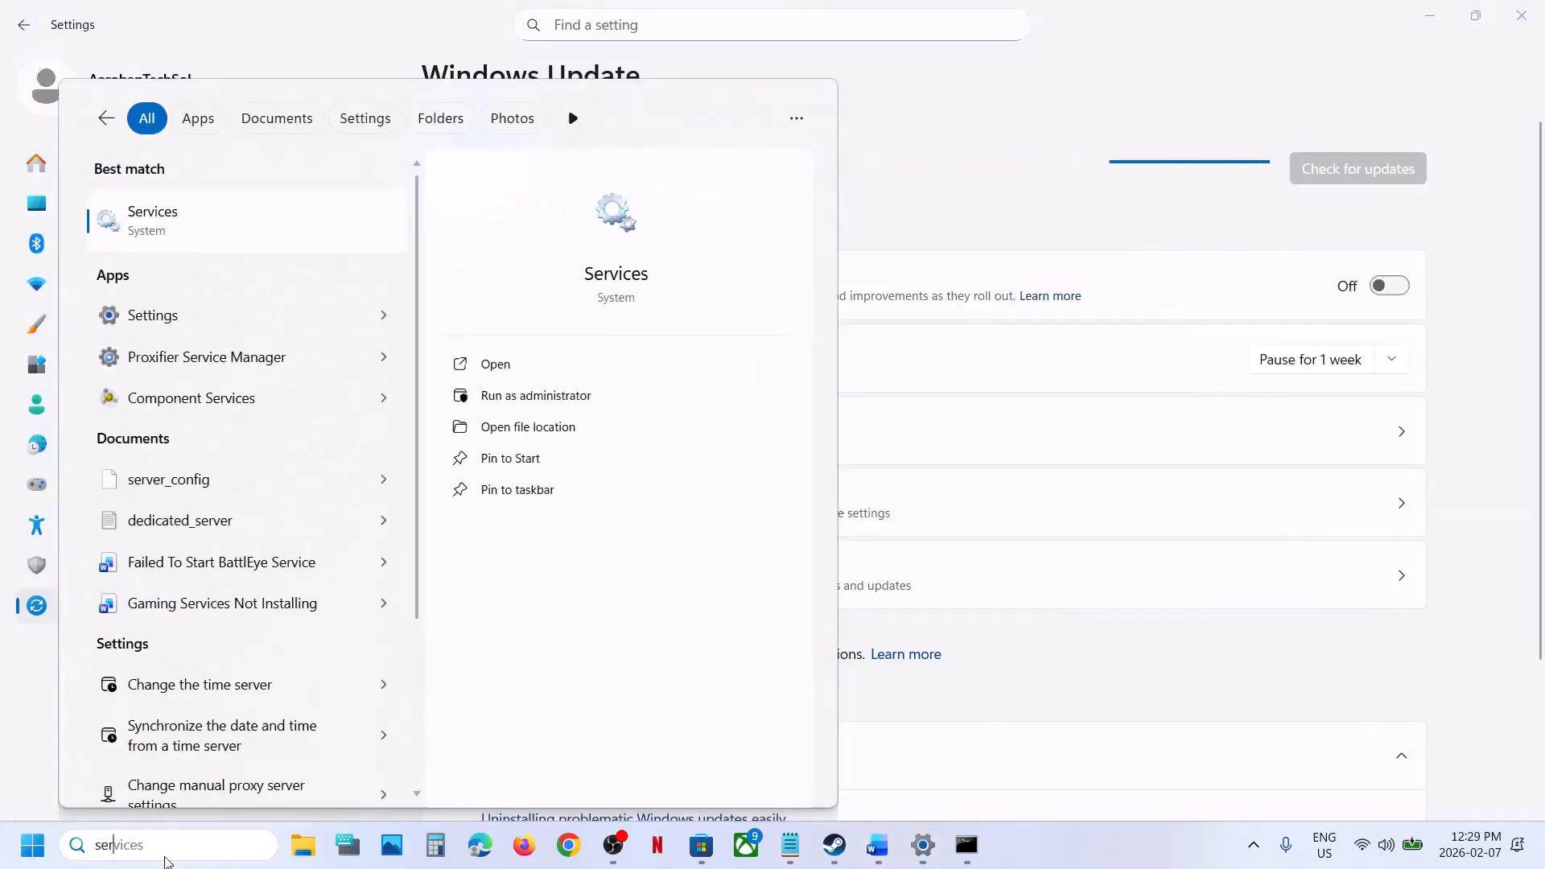
key(Return)
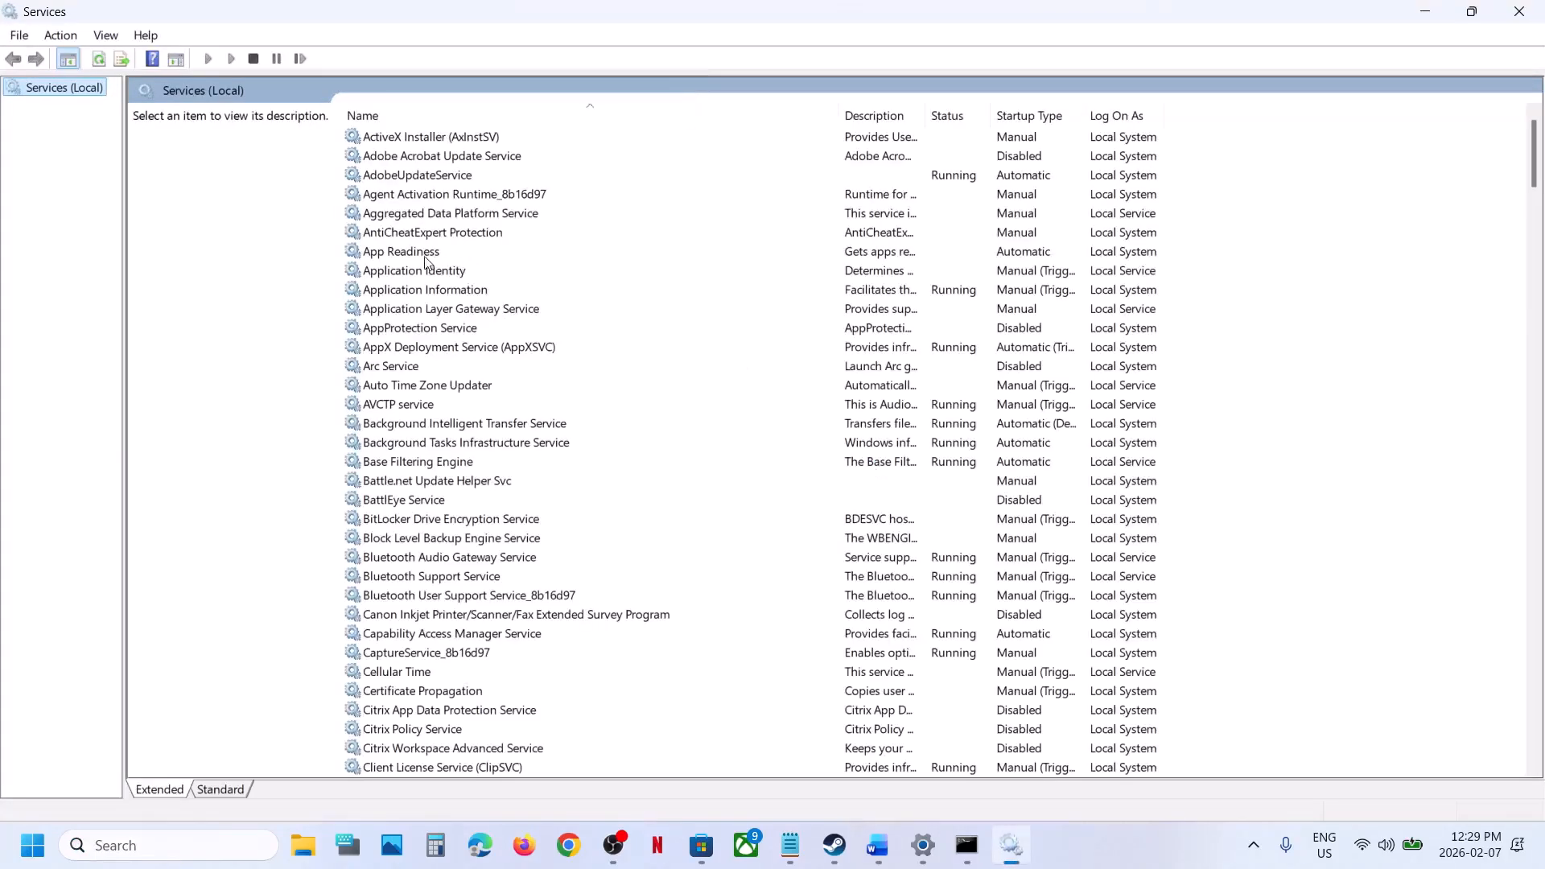
Set the App Readiness service's startup type to Automatic, apply it, and start the service.
click(426, 259)
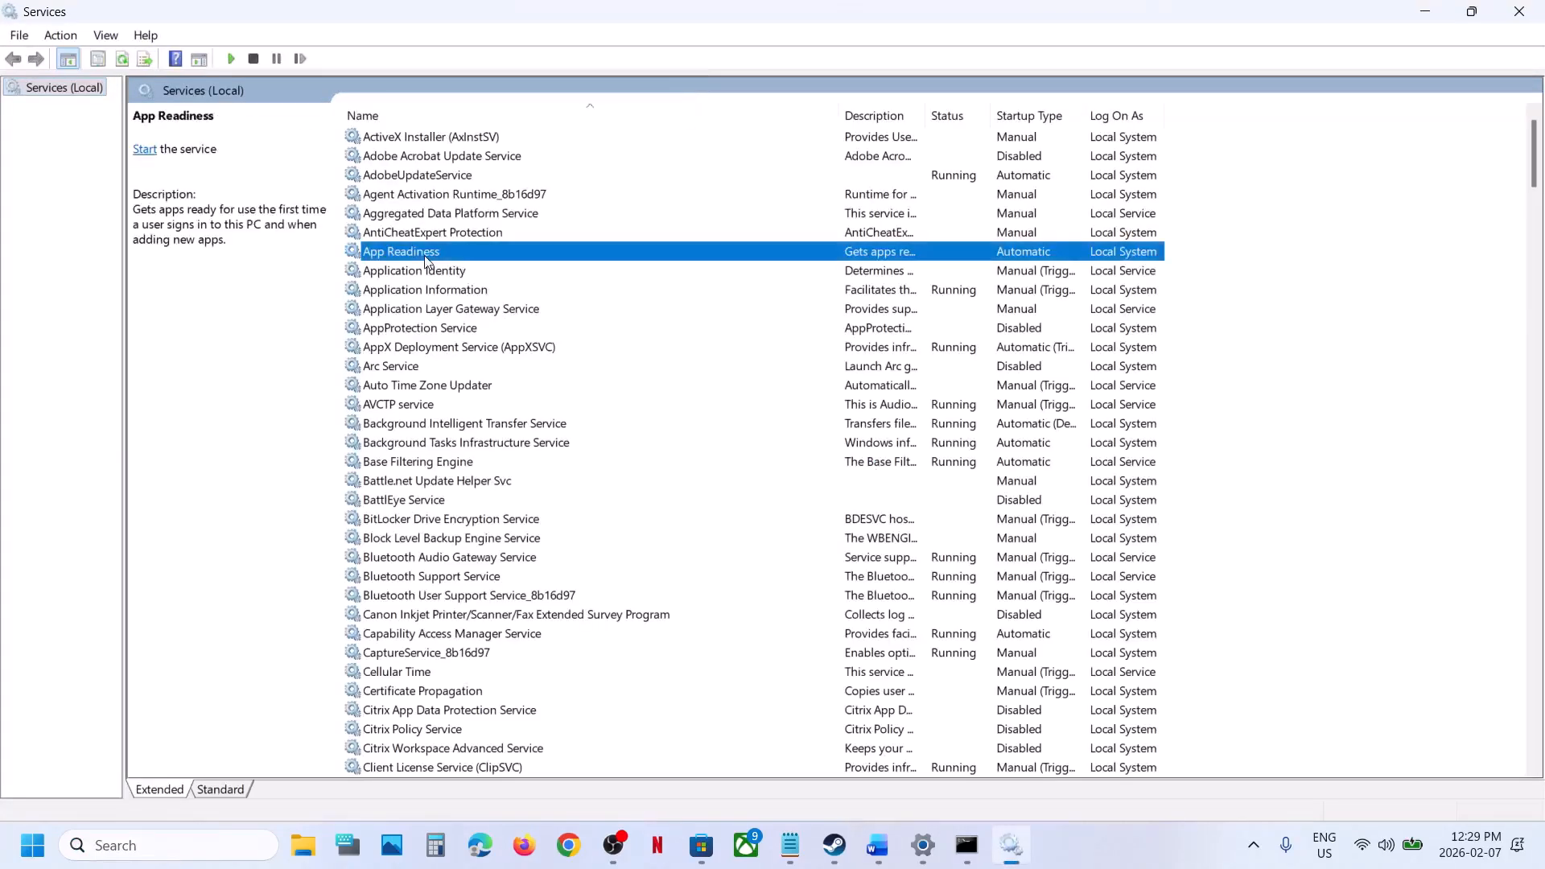
double_click(468, 259)
click(738, 395)
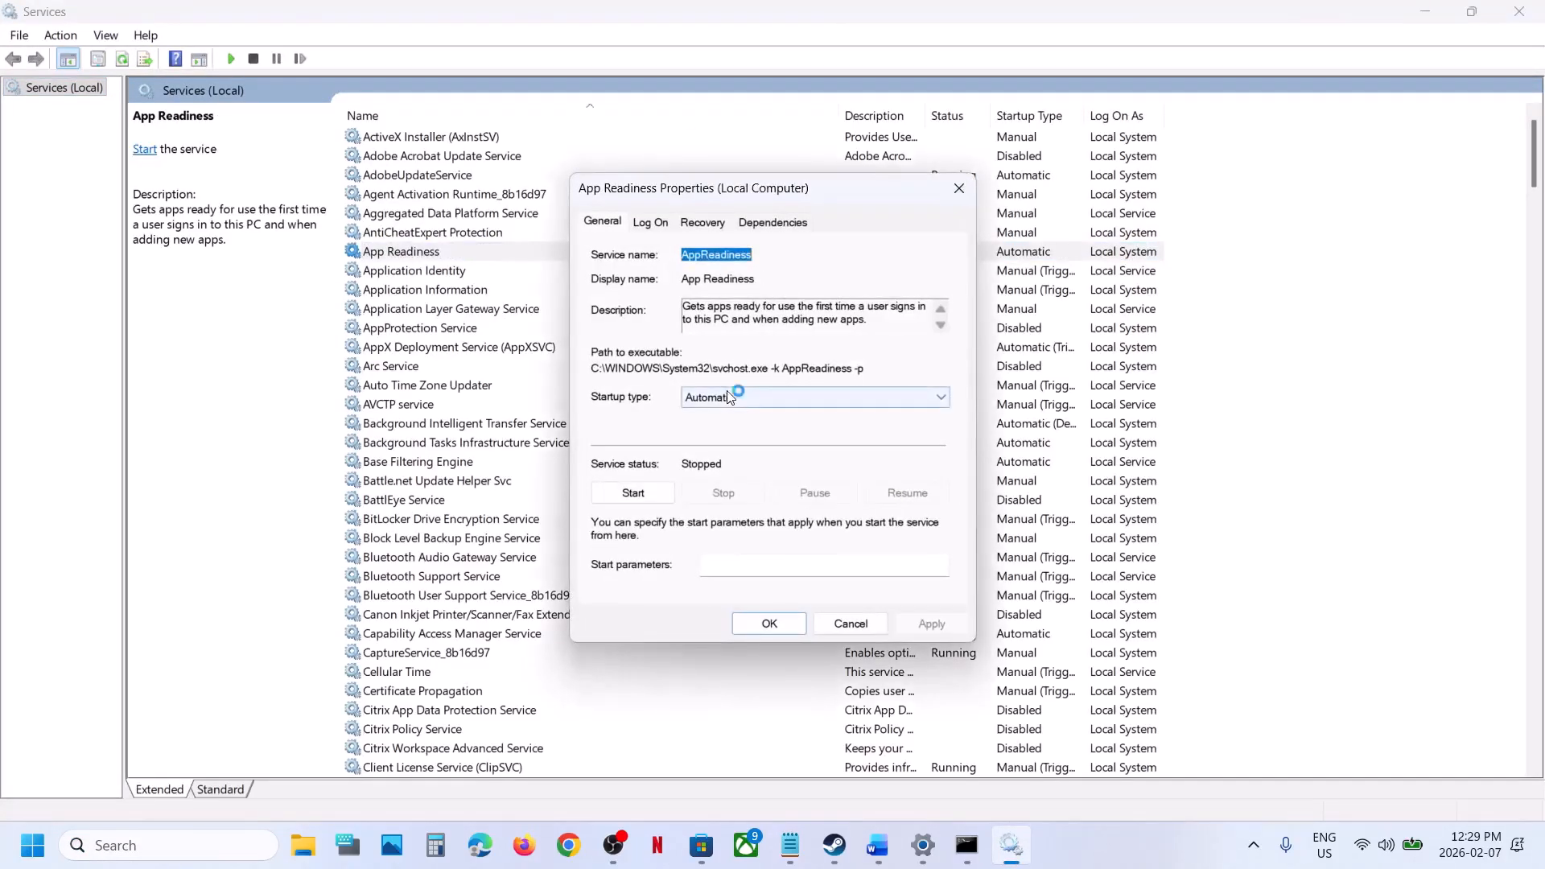
click(727, 431)
click(955, 629)
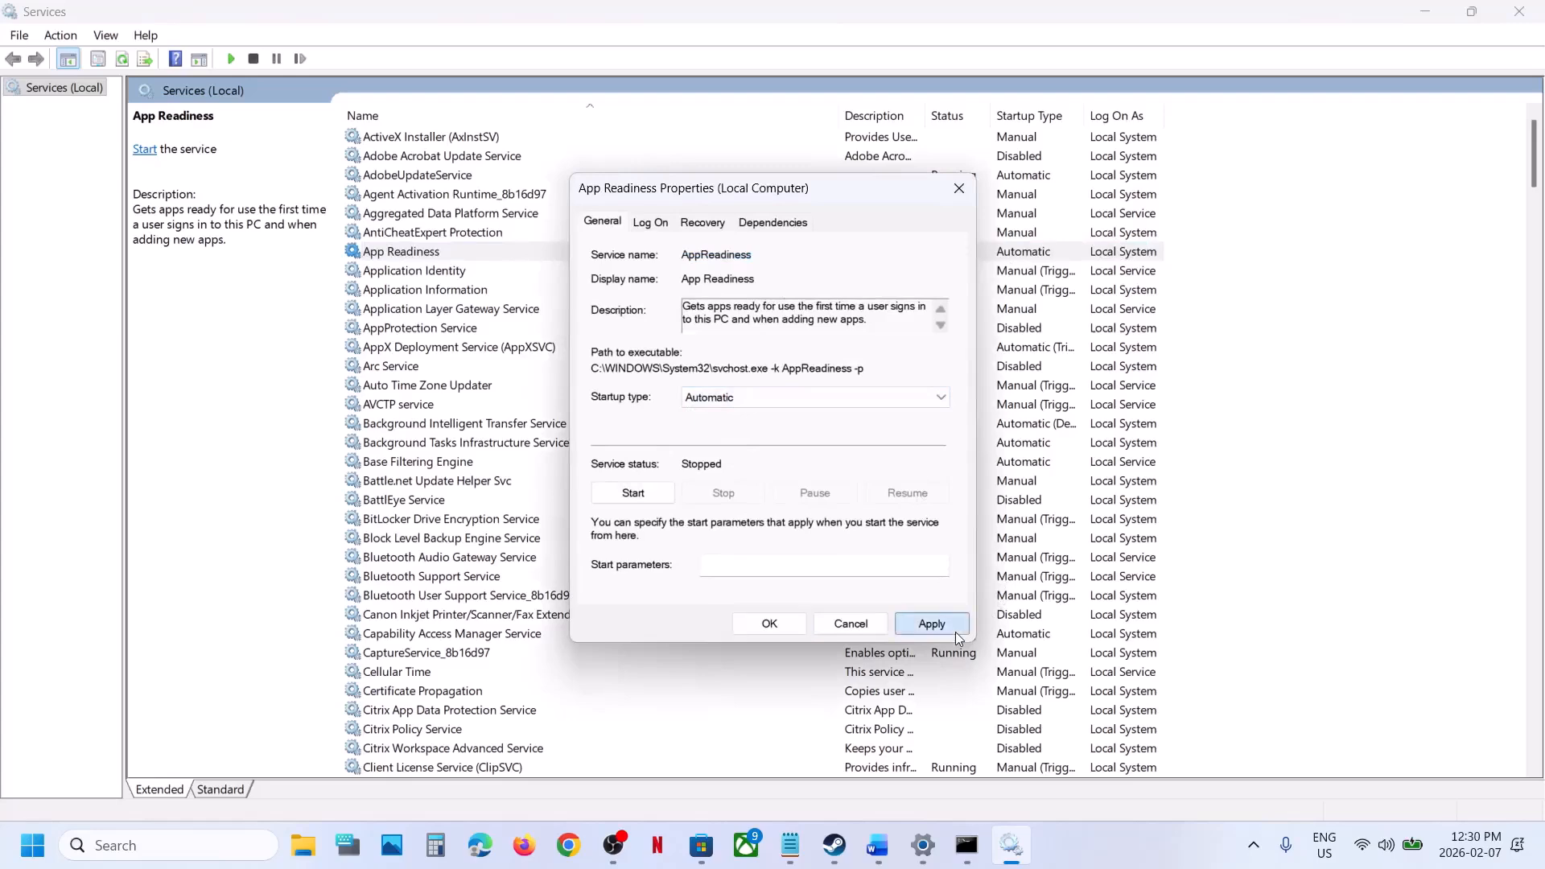
click(631, 499)
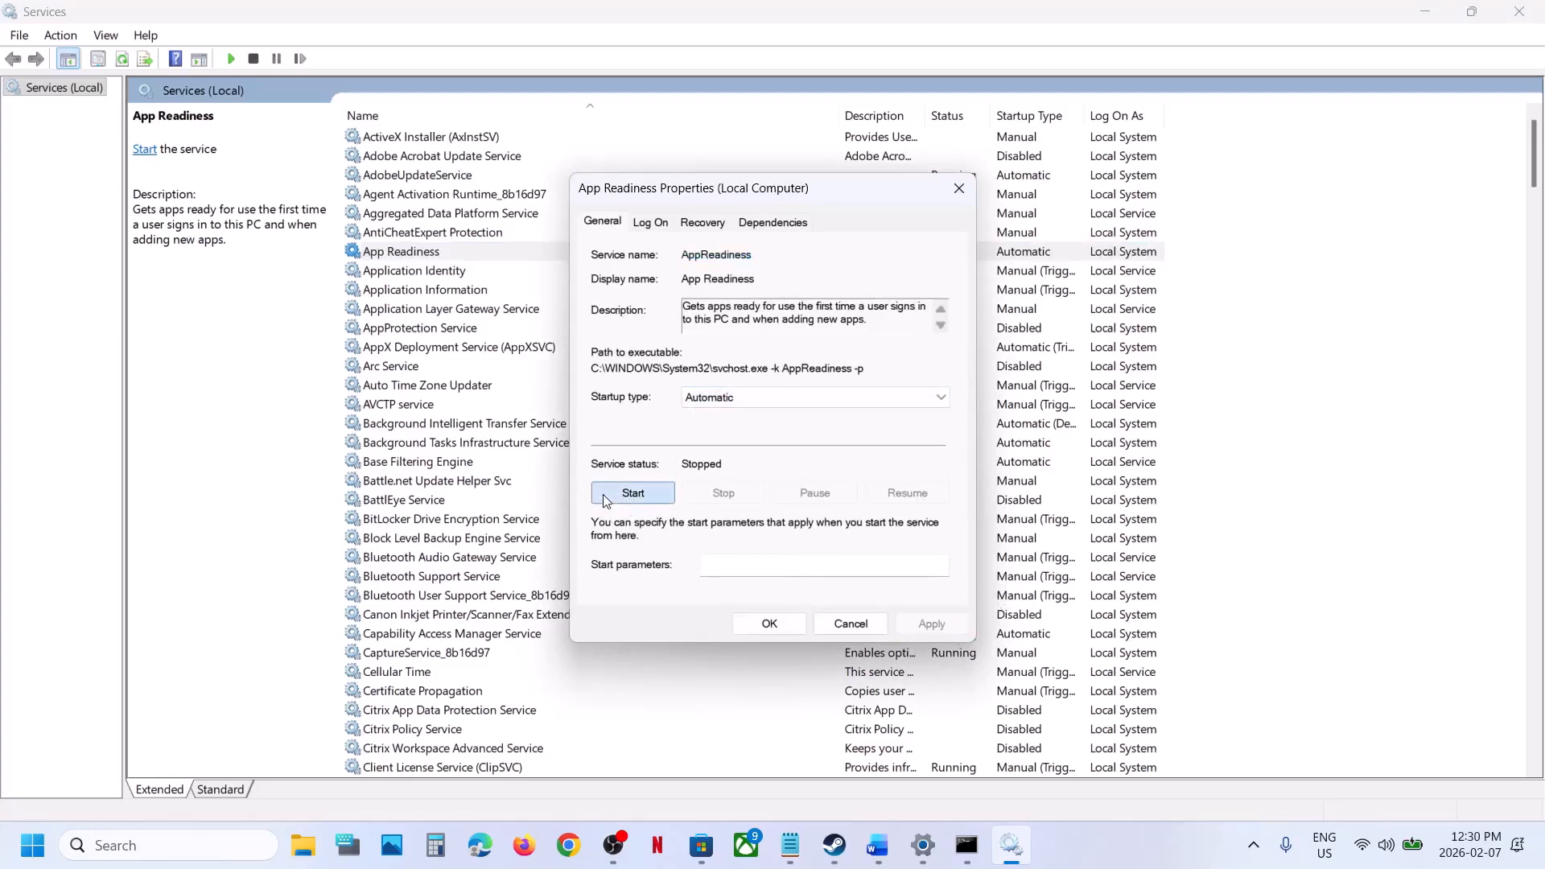
click(769, 624)
Restart the App Readiness service.
click(435, 254)
right_click(435, 254)
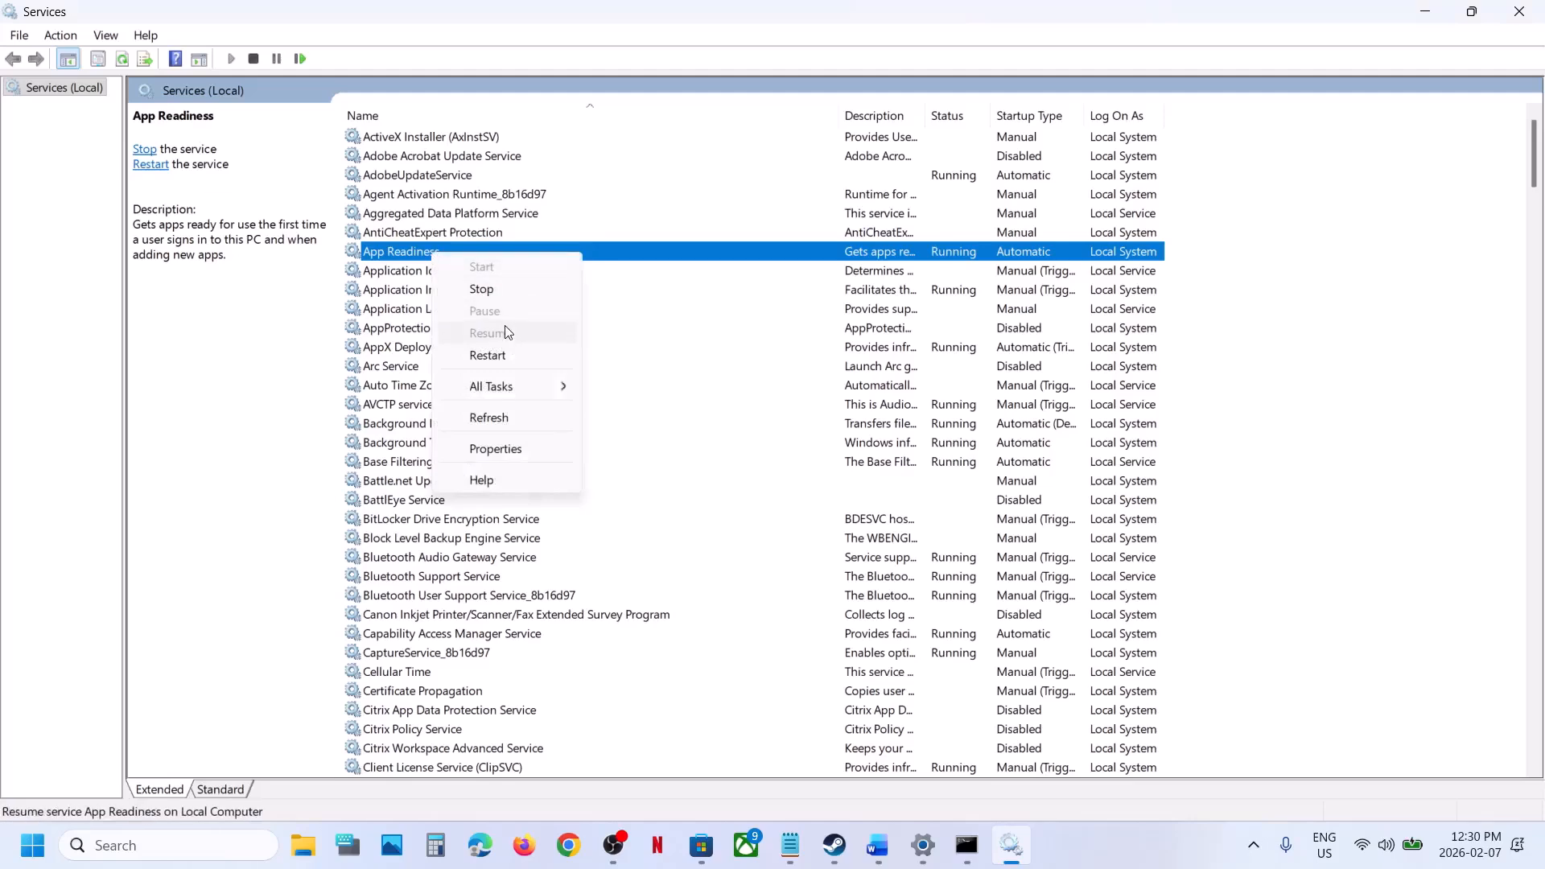
click(497, 356)
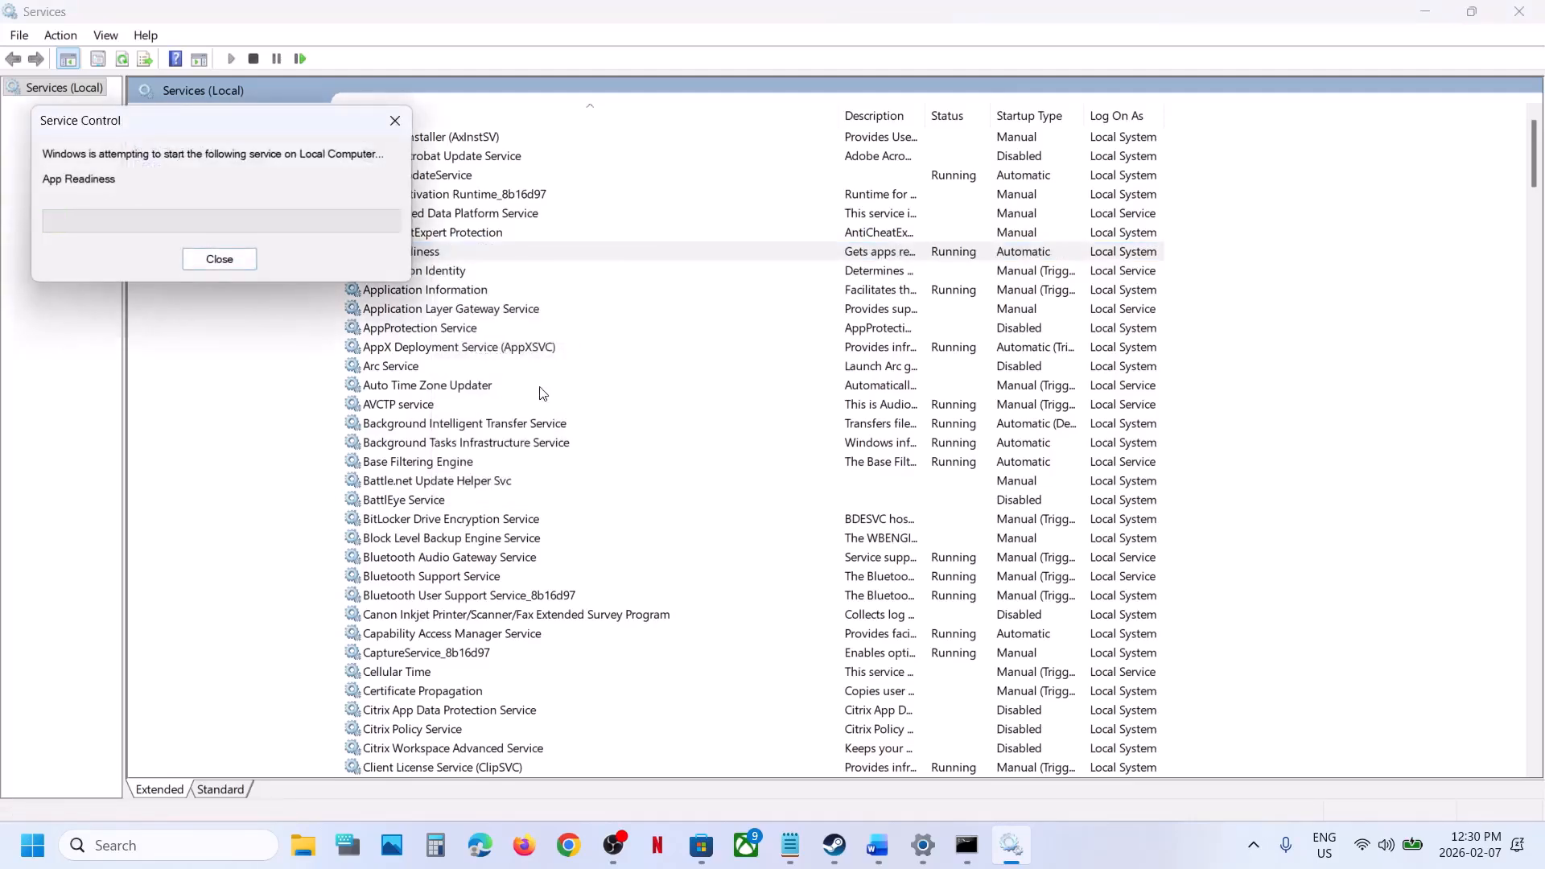
Set the Background Intelligent Transfer Service's startup type to Automatic, apply it, and restart the service.
click(505, 428)
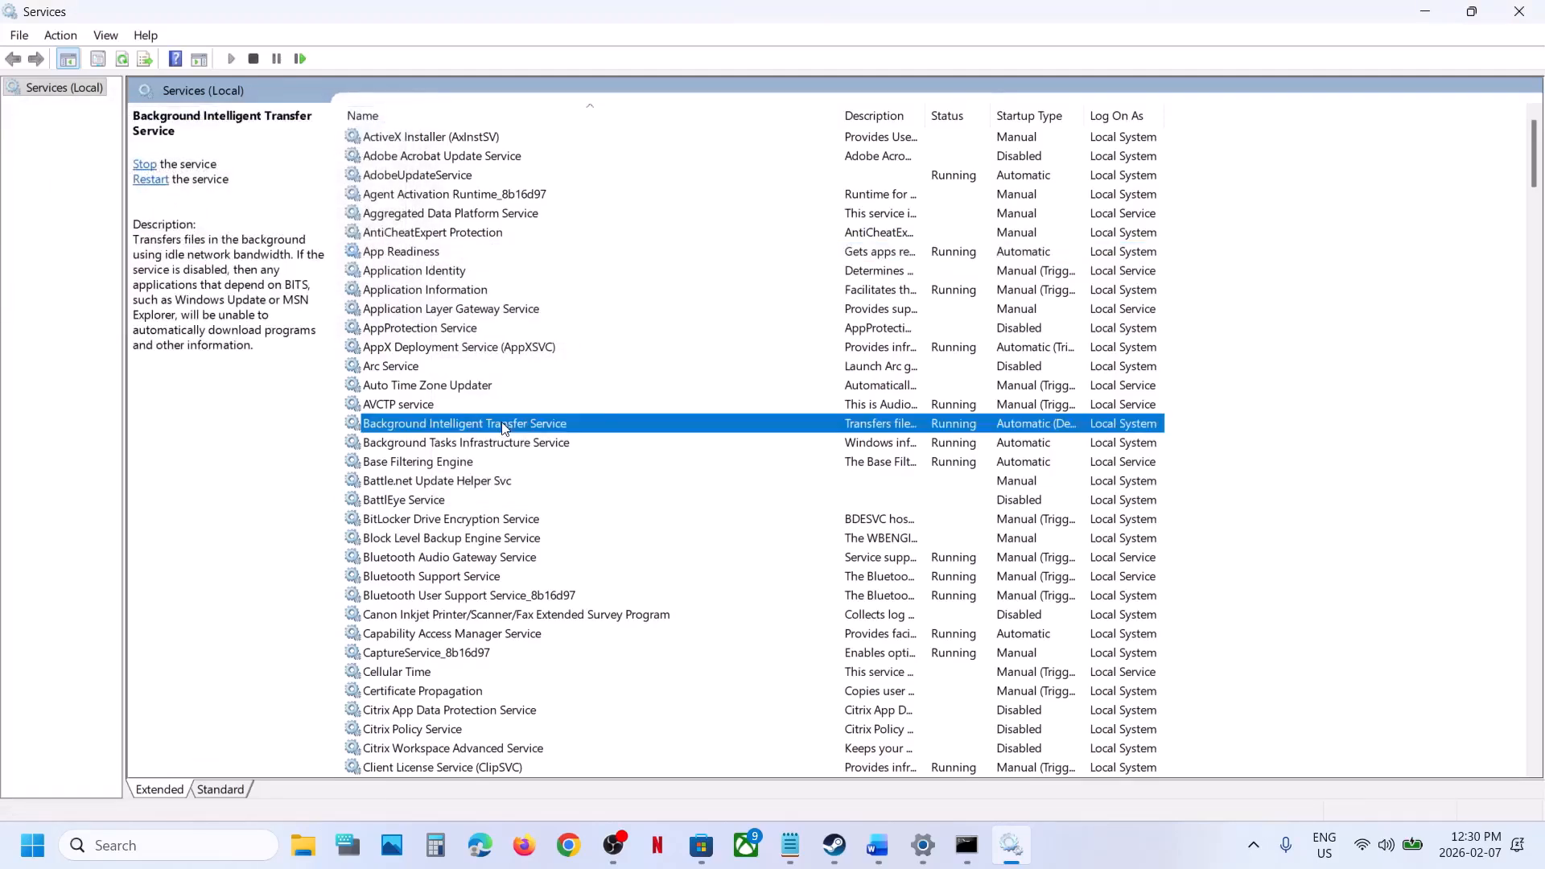
double_click(599, 418)
click(778, 397)
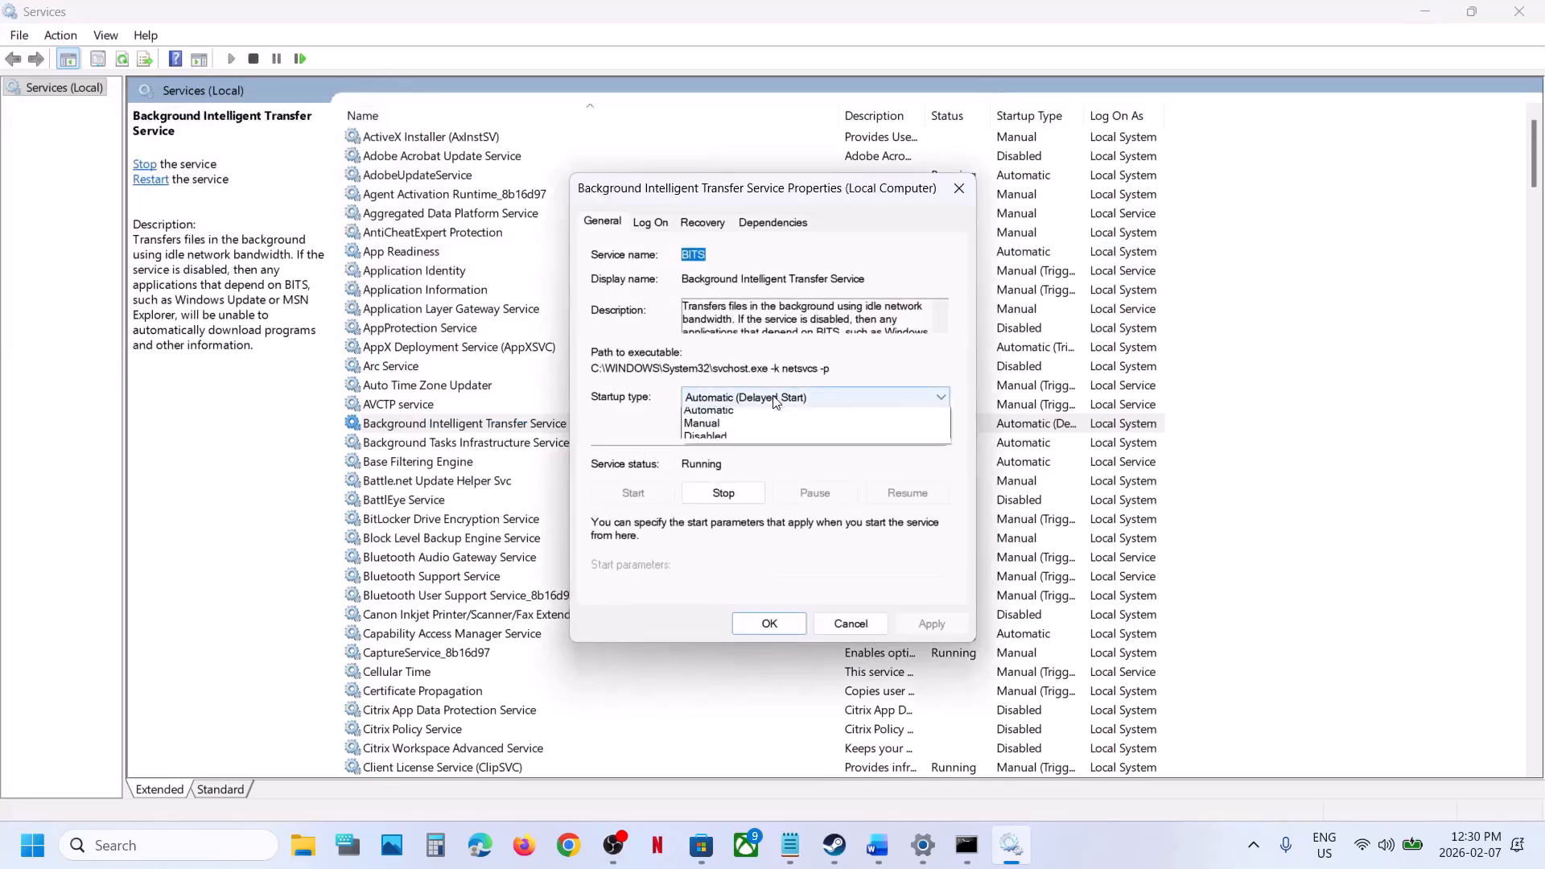
click(764, 432)
click(933, 625)
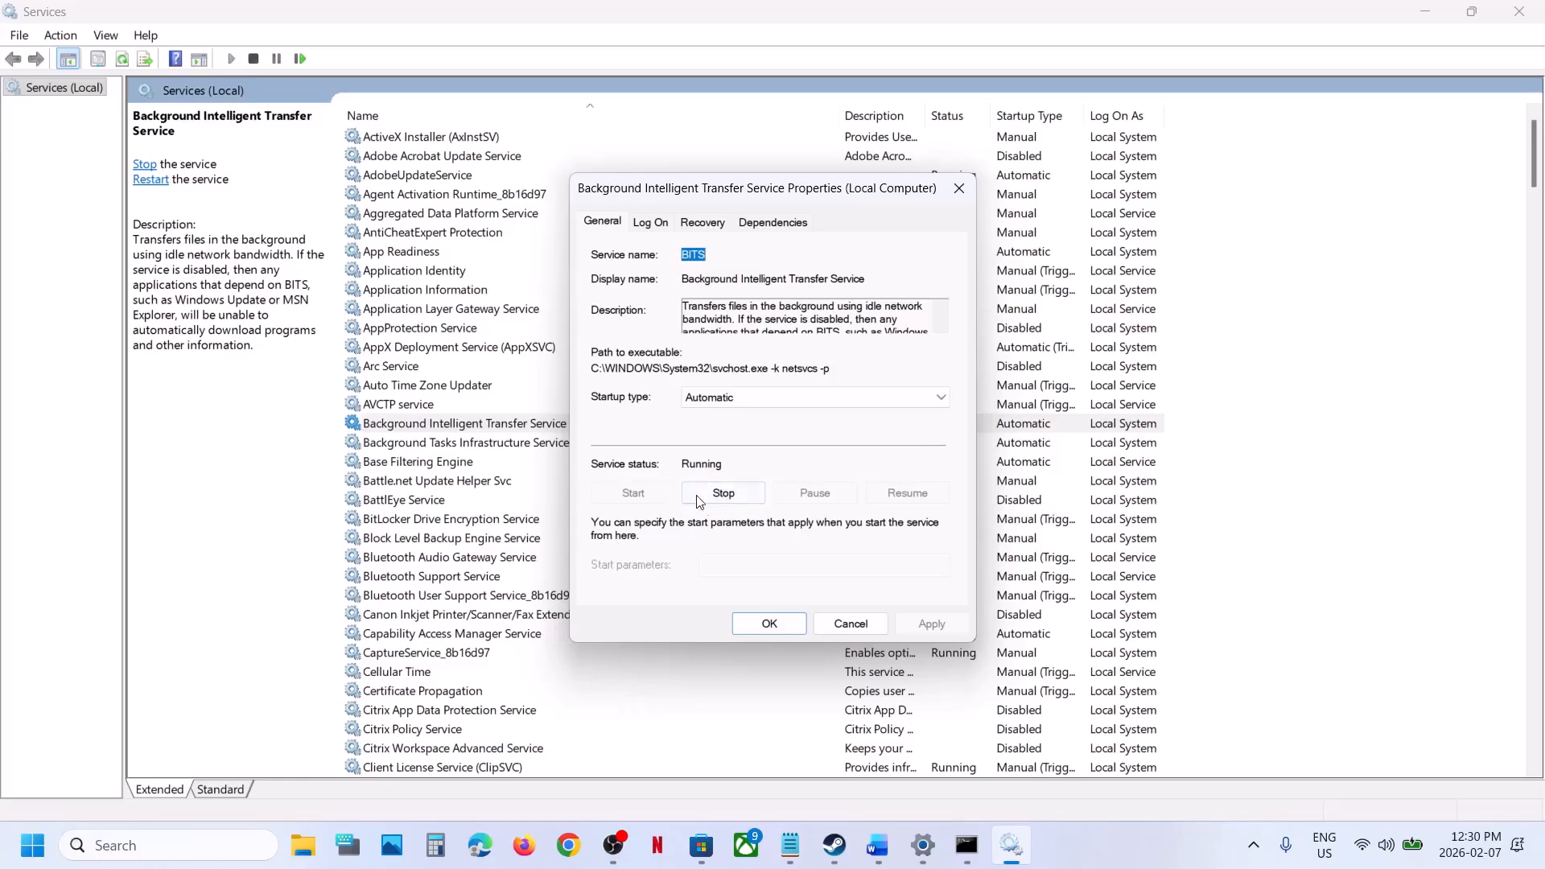
click(790, 621)
right_click(402, 427)
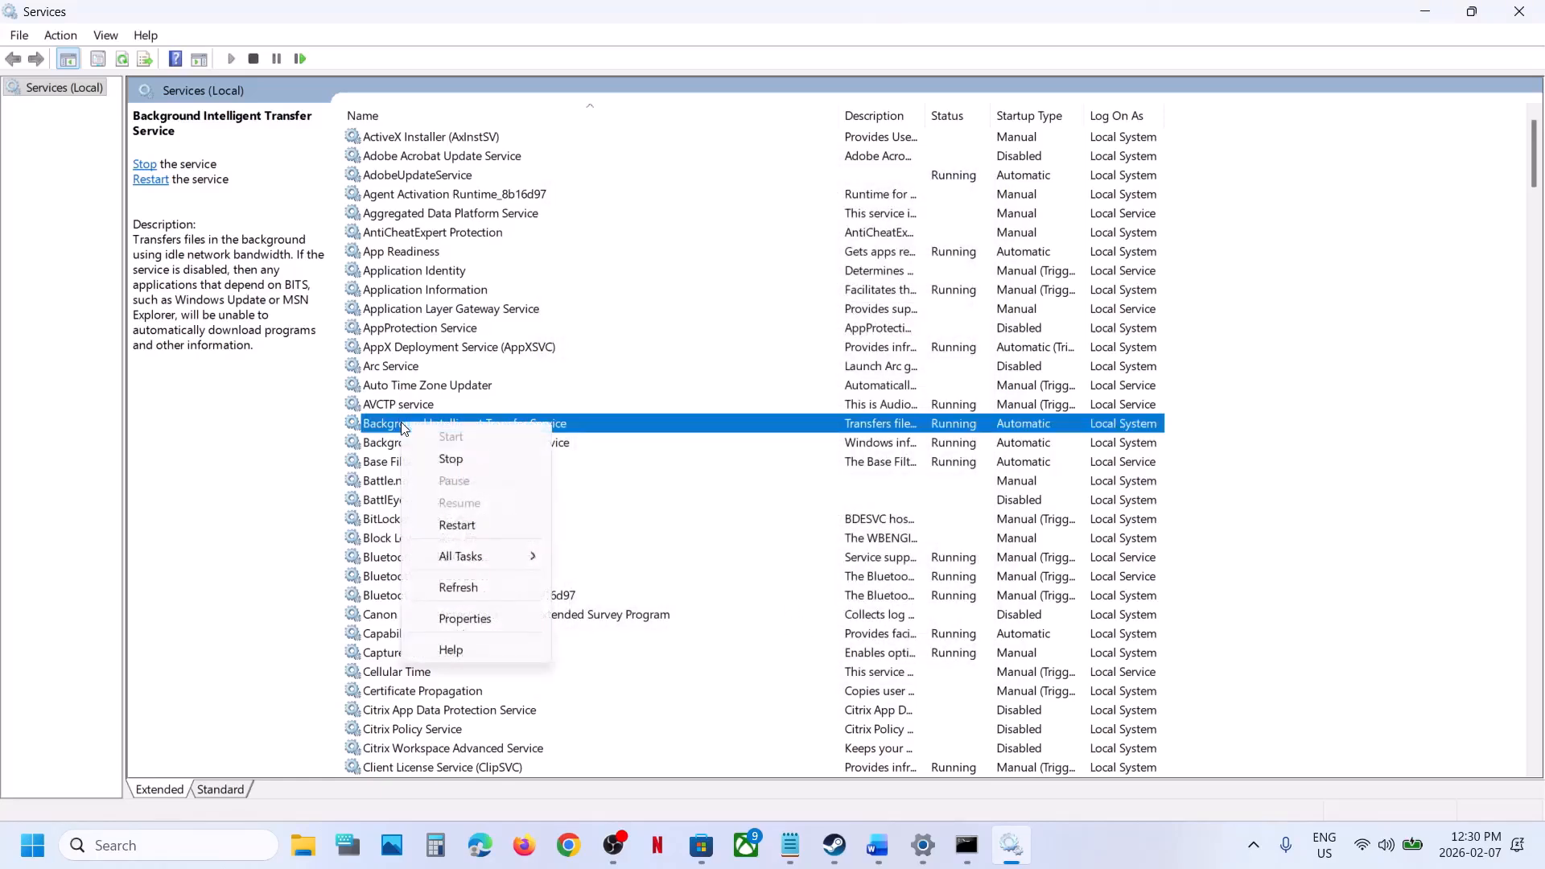
click(464, 528)
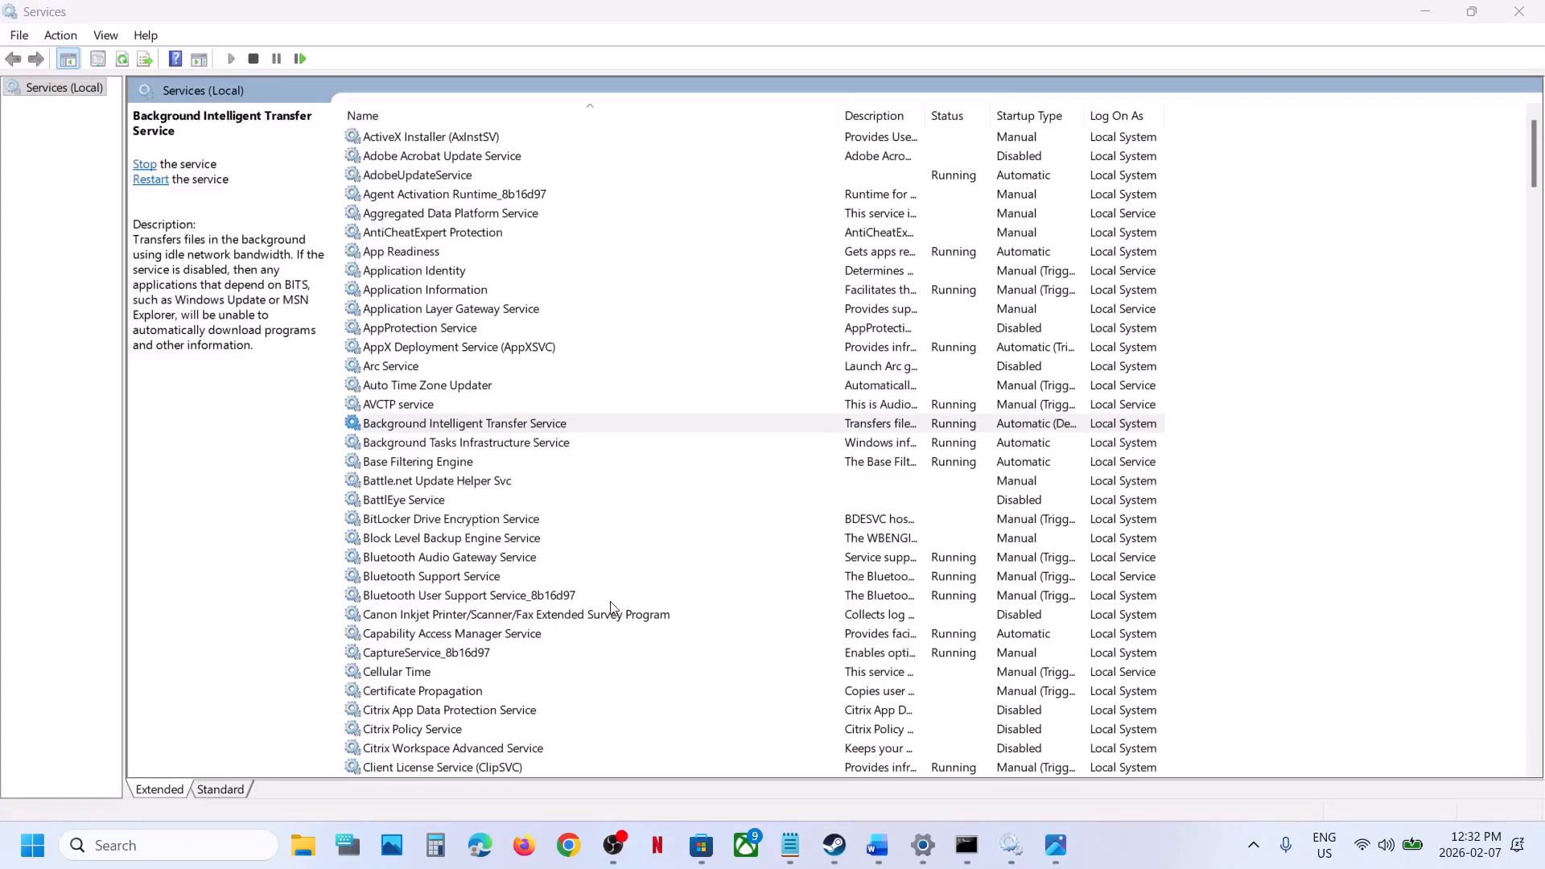
Set the Windows Update service's startup type to Automatic, apply it, and restart the service.
click(577, 632)
key(w)
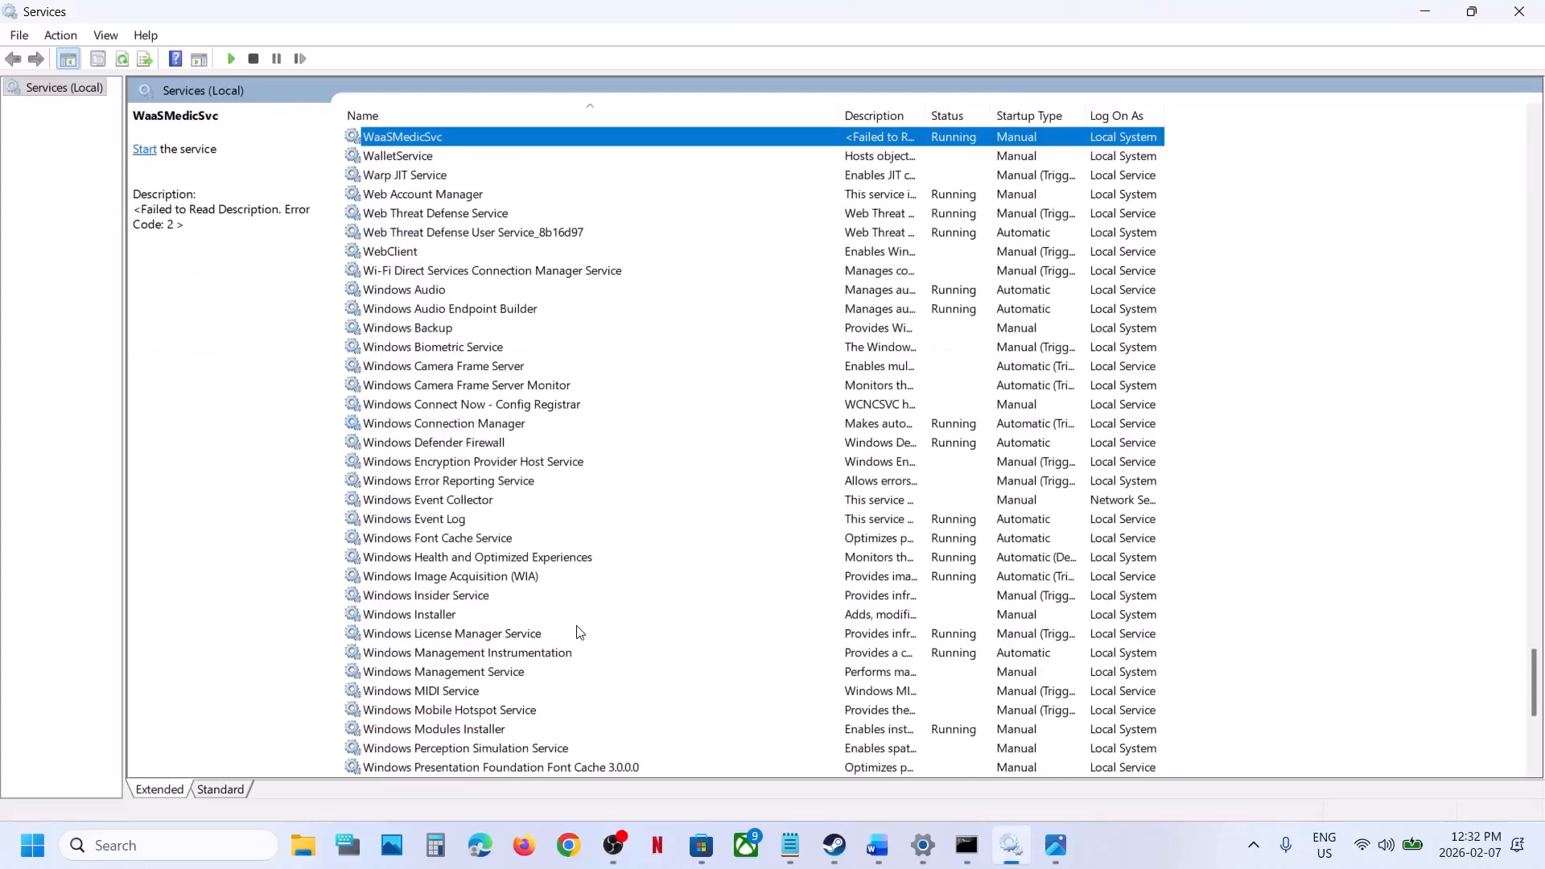
scroll(576, 633, down, 7)
click(455, 500)
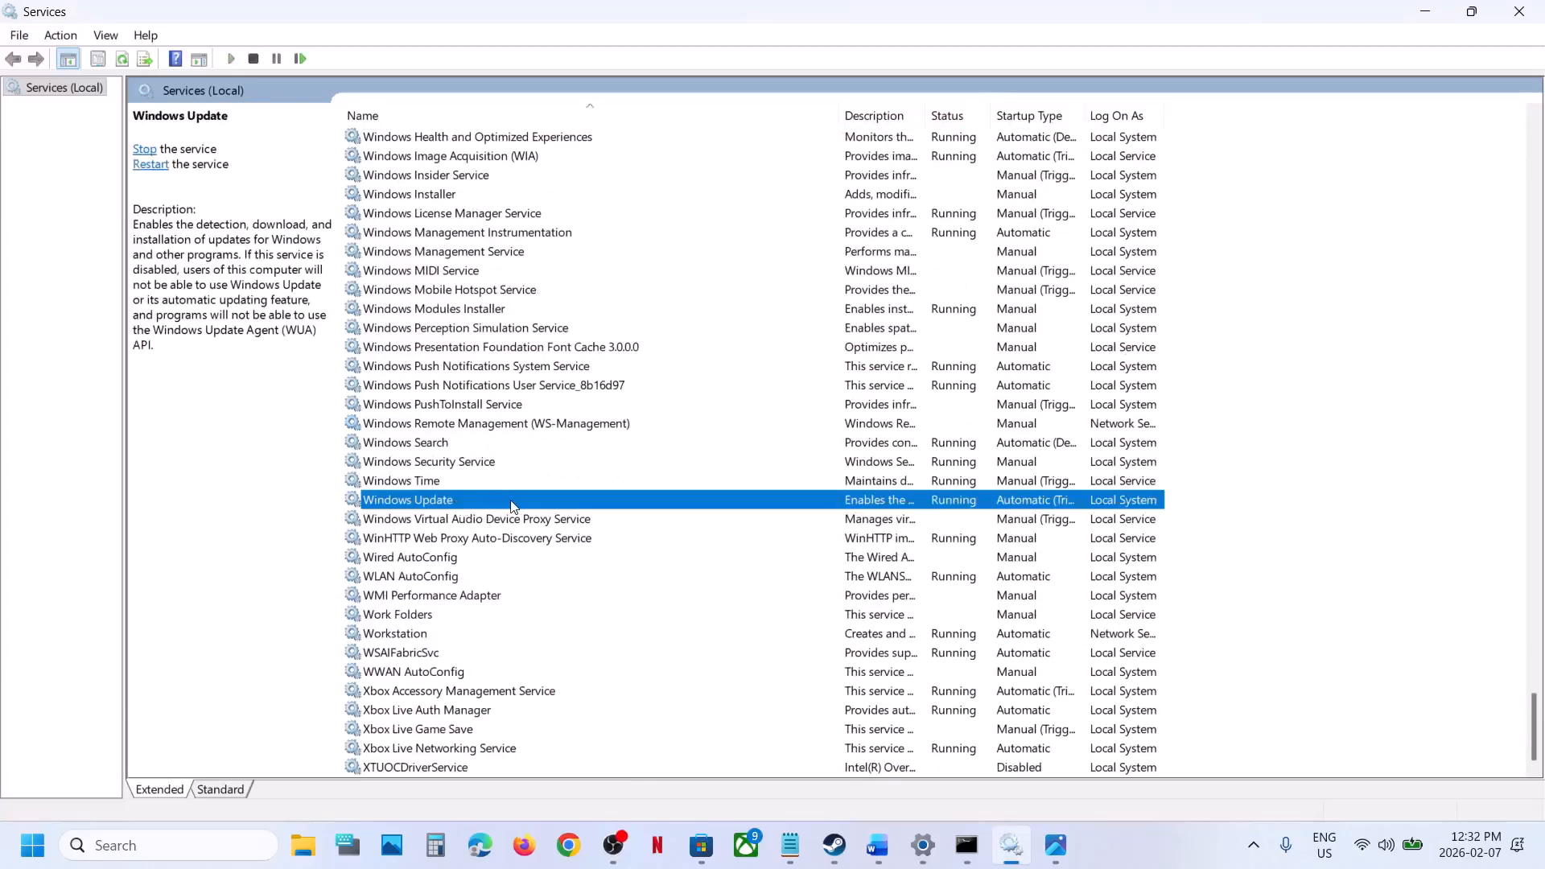
double_click(515, 507)
click(757, 397)
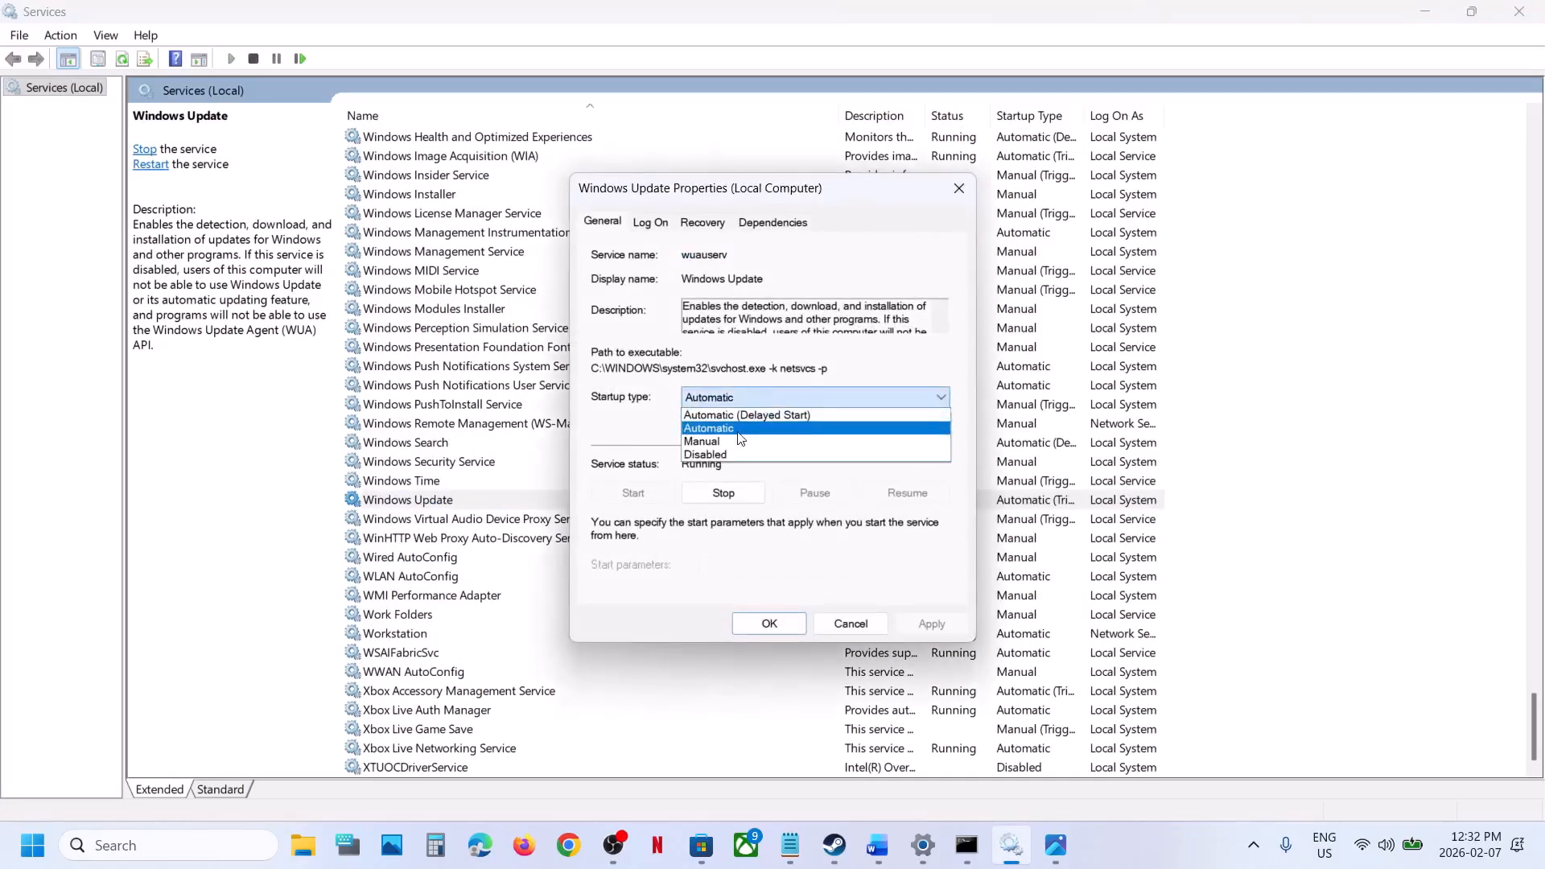
click(736, 429)
click(925, 628)
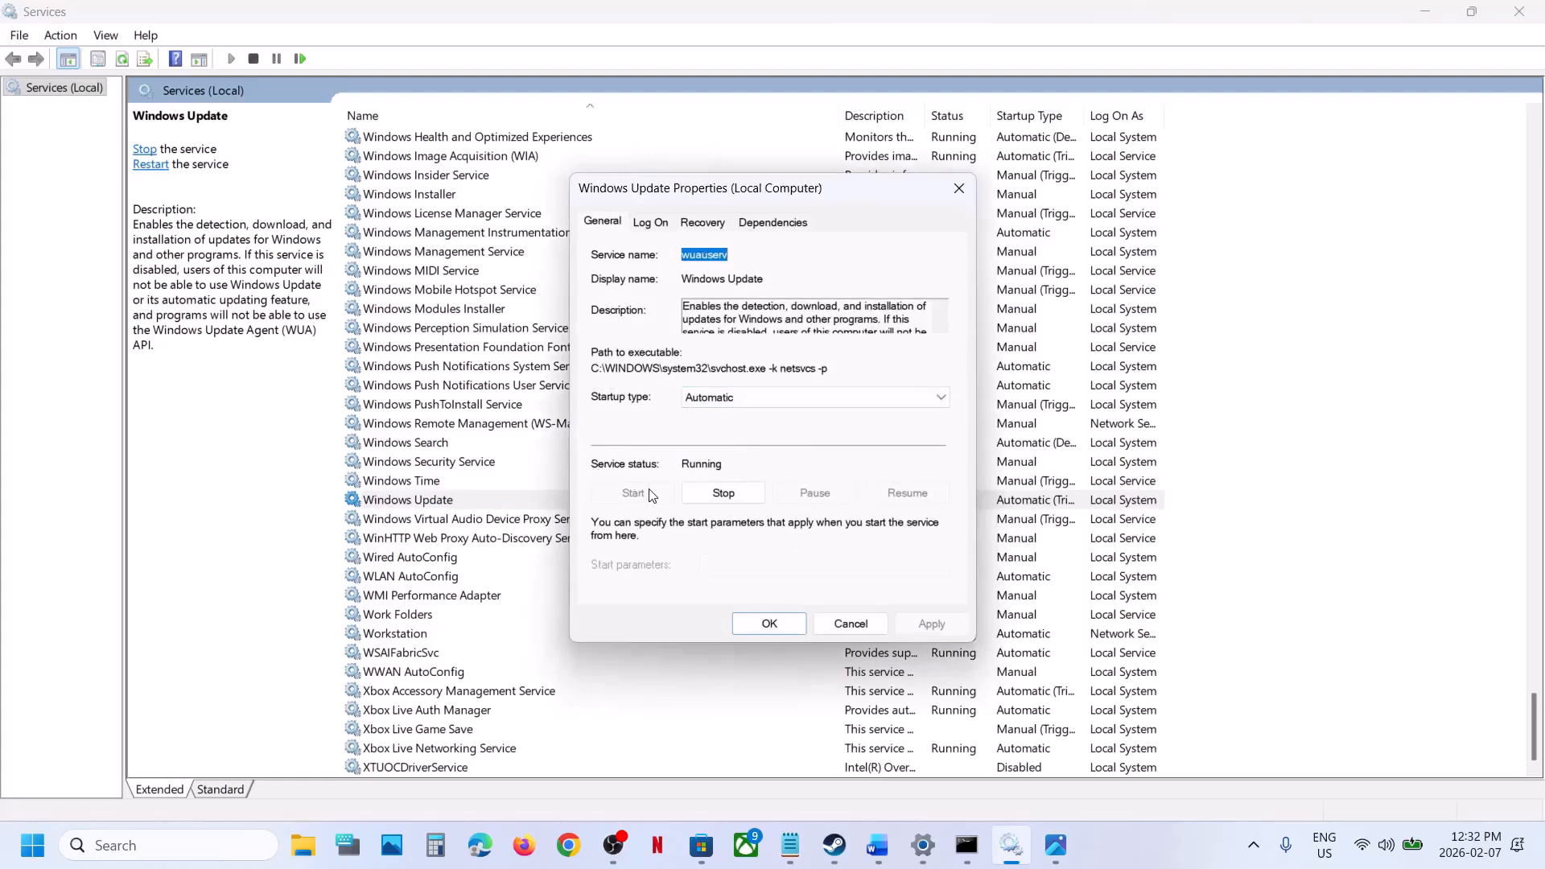
click(760, 626)
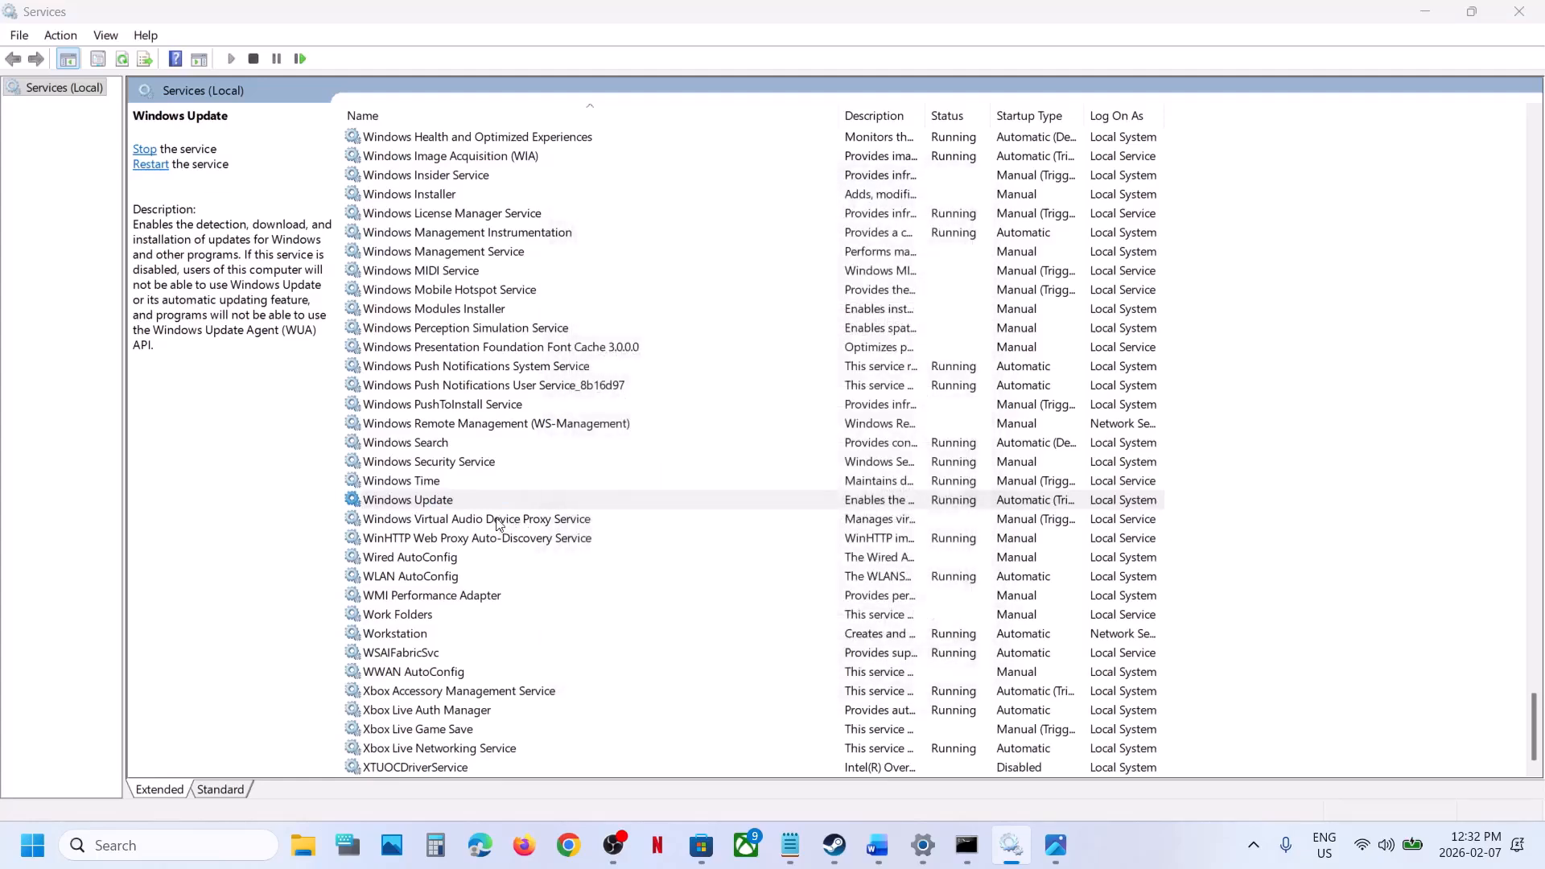
right_click(458, 499)
click(514, 599)
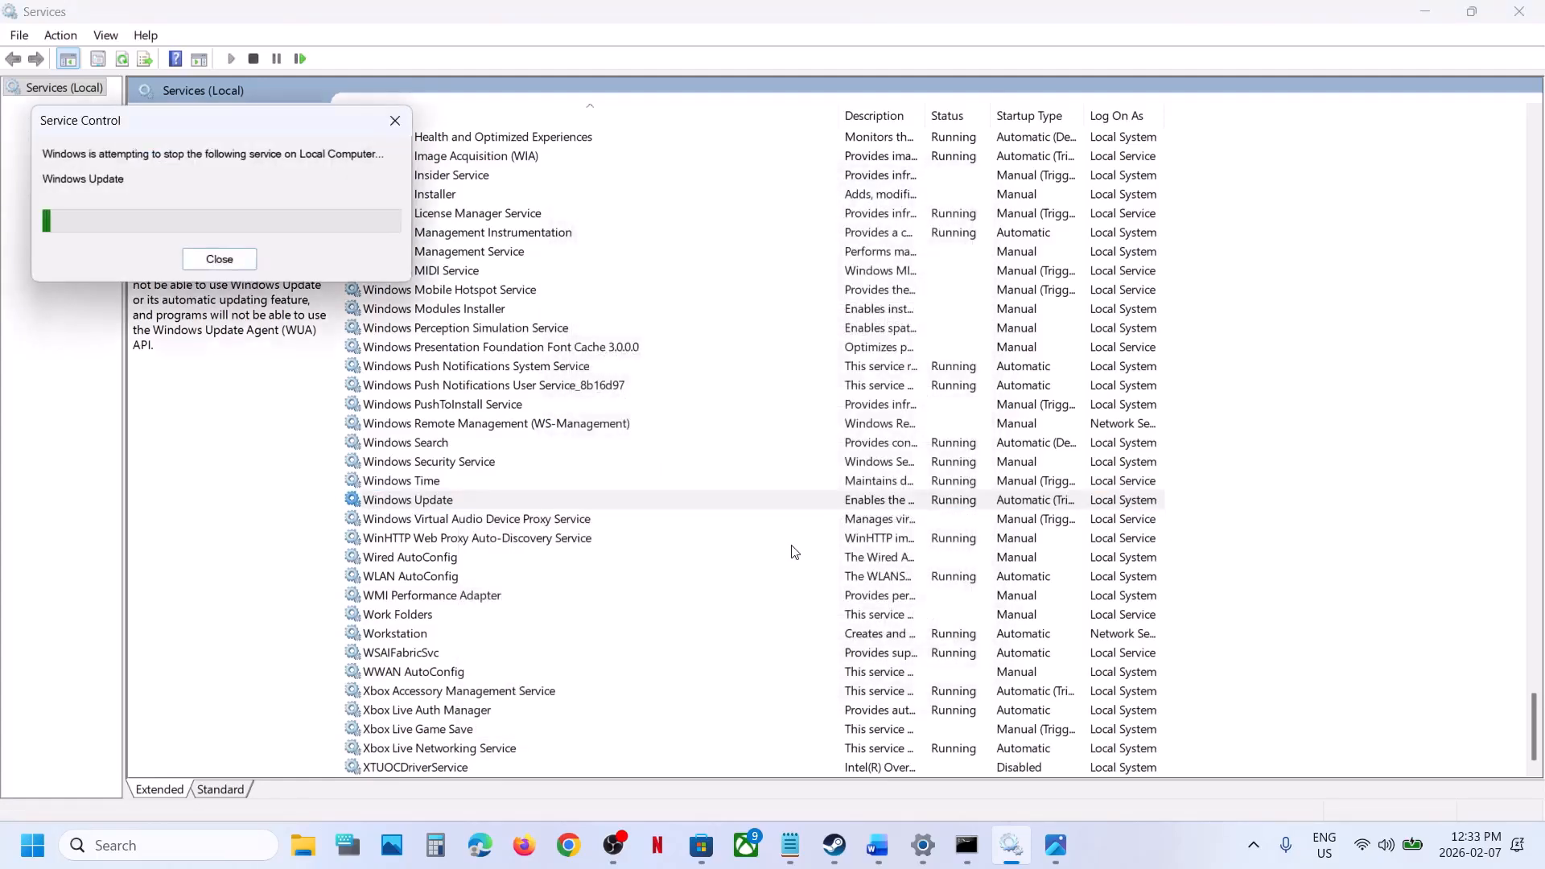
Switch to the Word instructions document and open the Microsoft Update Catalog link under Step 4.
click(922, 845)
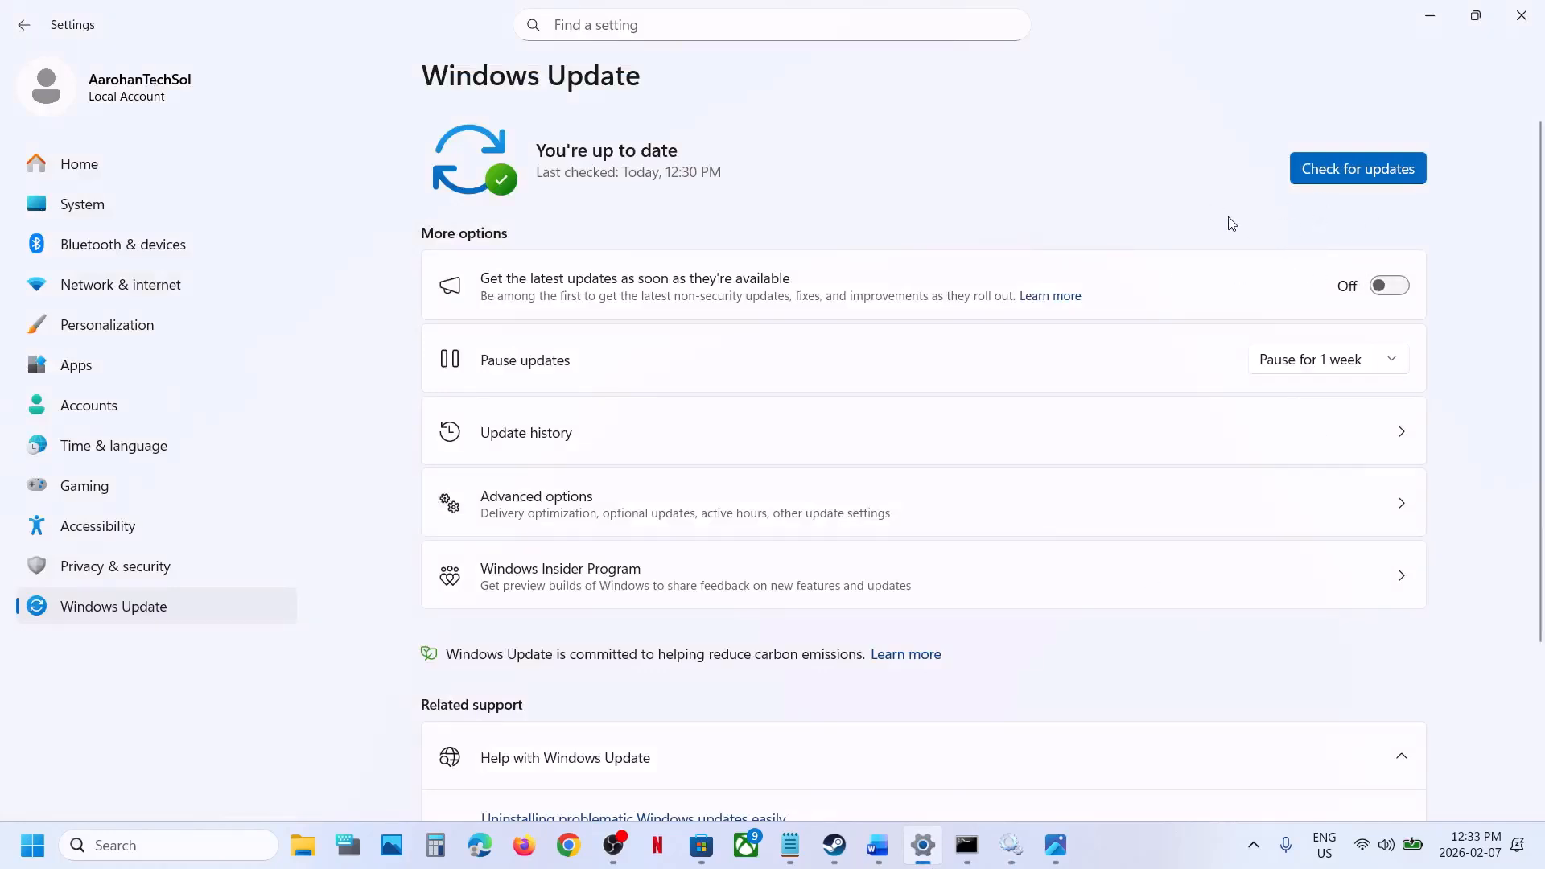
click(877, 845)
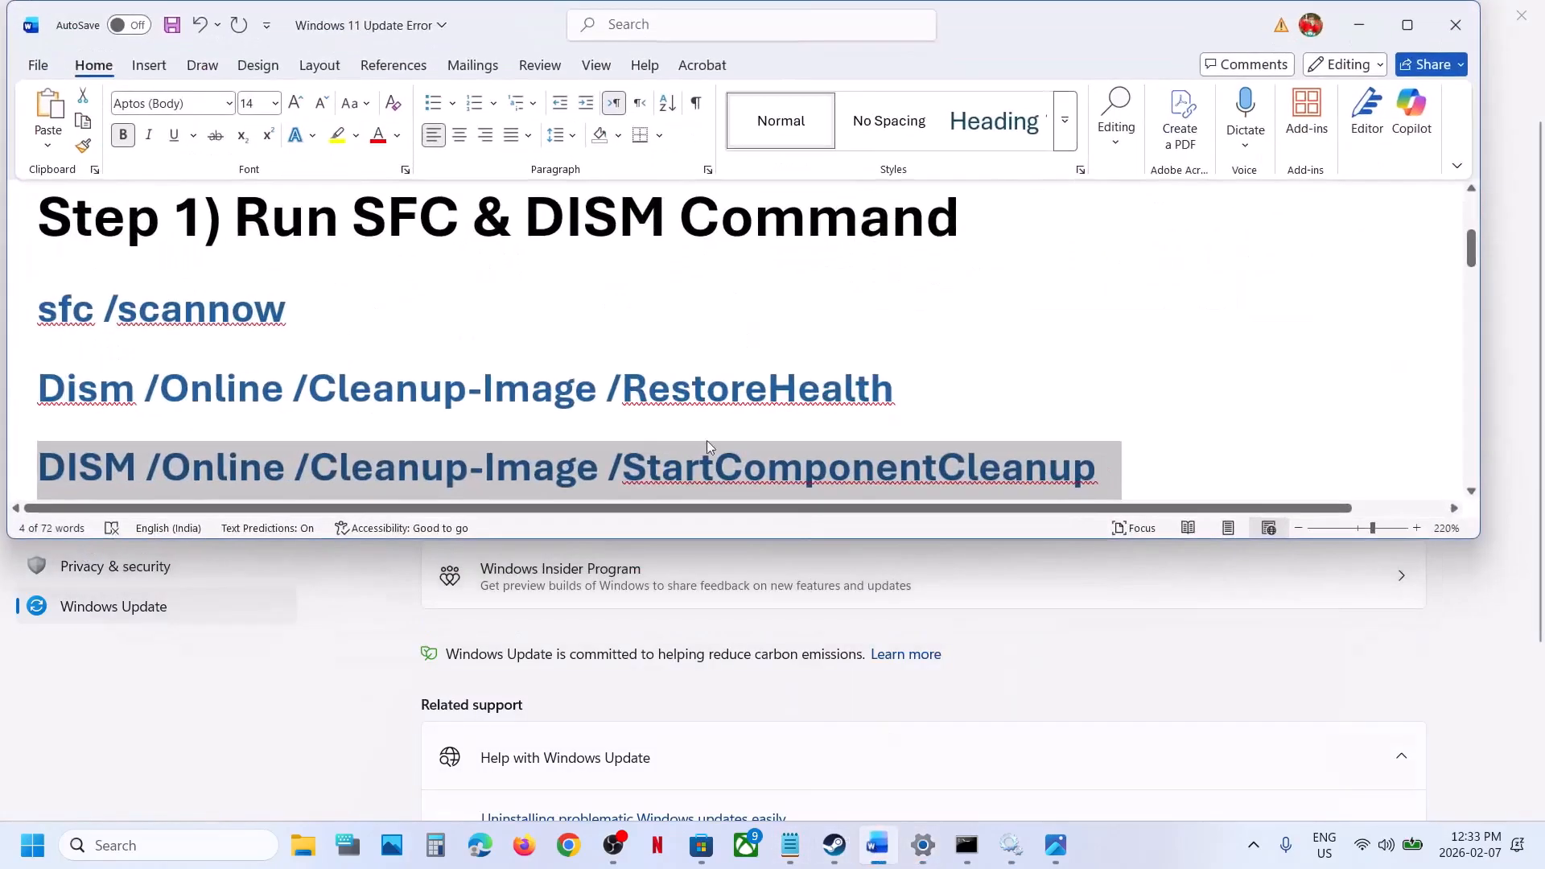
scroll(692, 439, down, 5)
scroll(636, 430, down, 8)
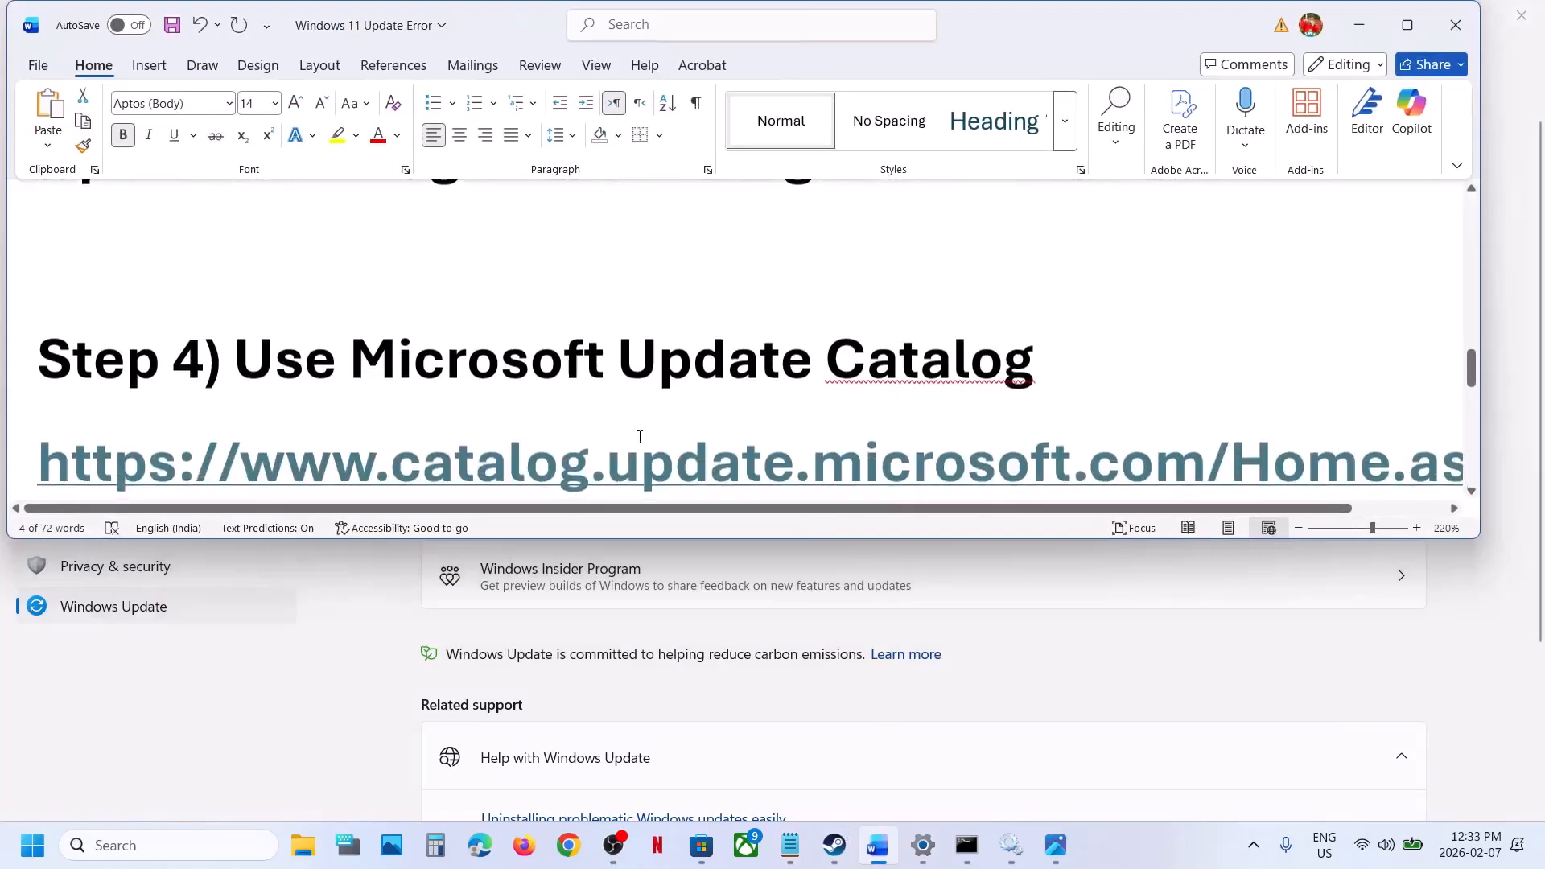
ctrl+click(605, 406)
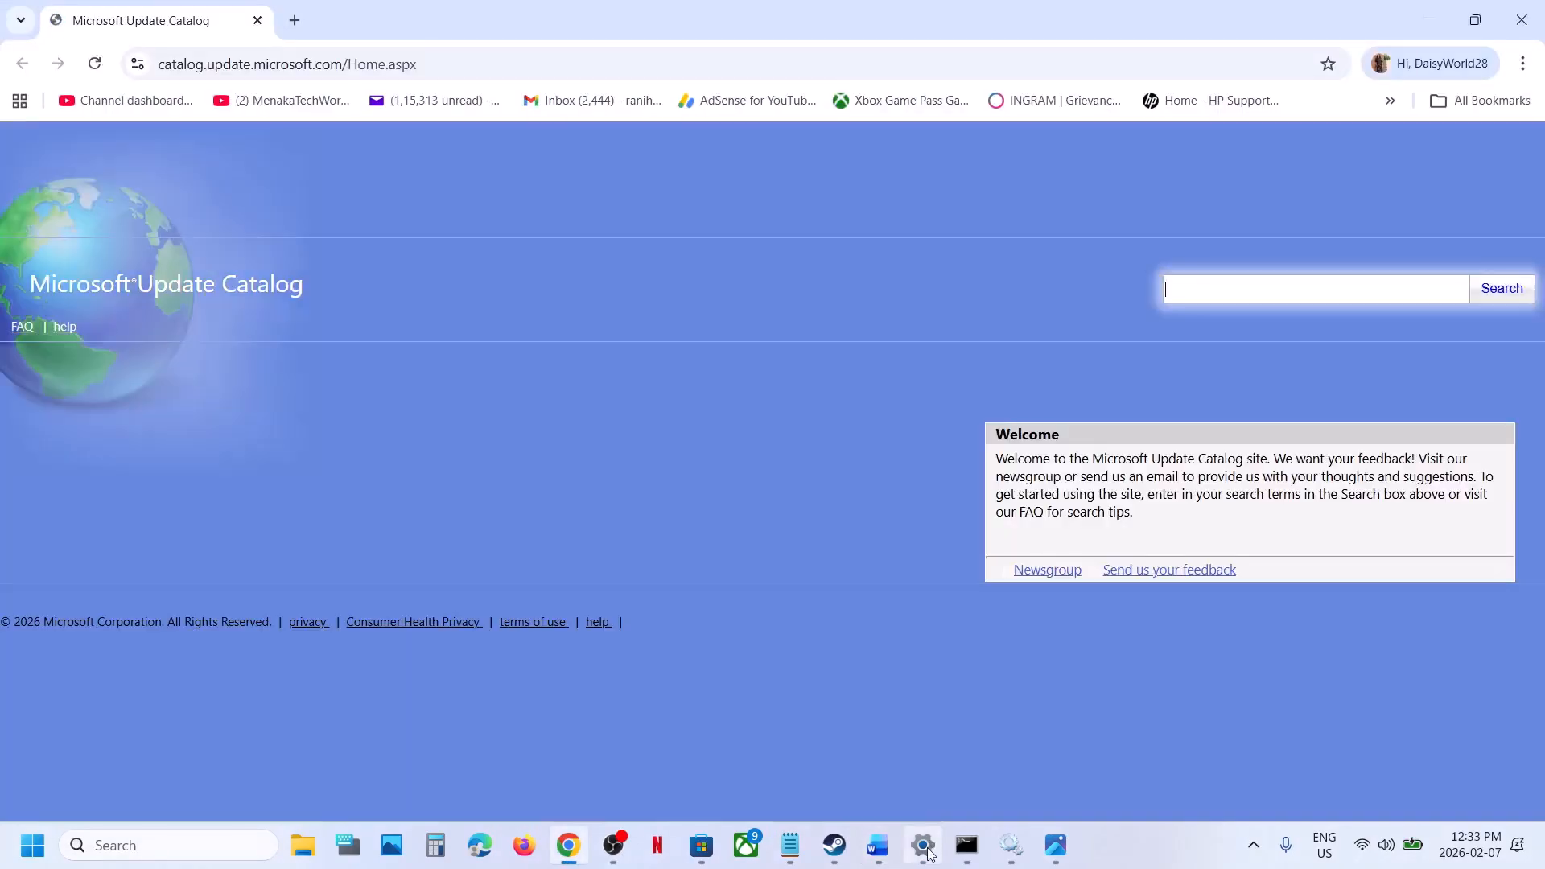
Switch to Settings, open the Windows Update history, and copy the 2026-01 Preview Update's number KB5074105.
click(923, 845)
click(607, 415)
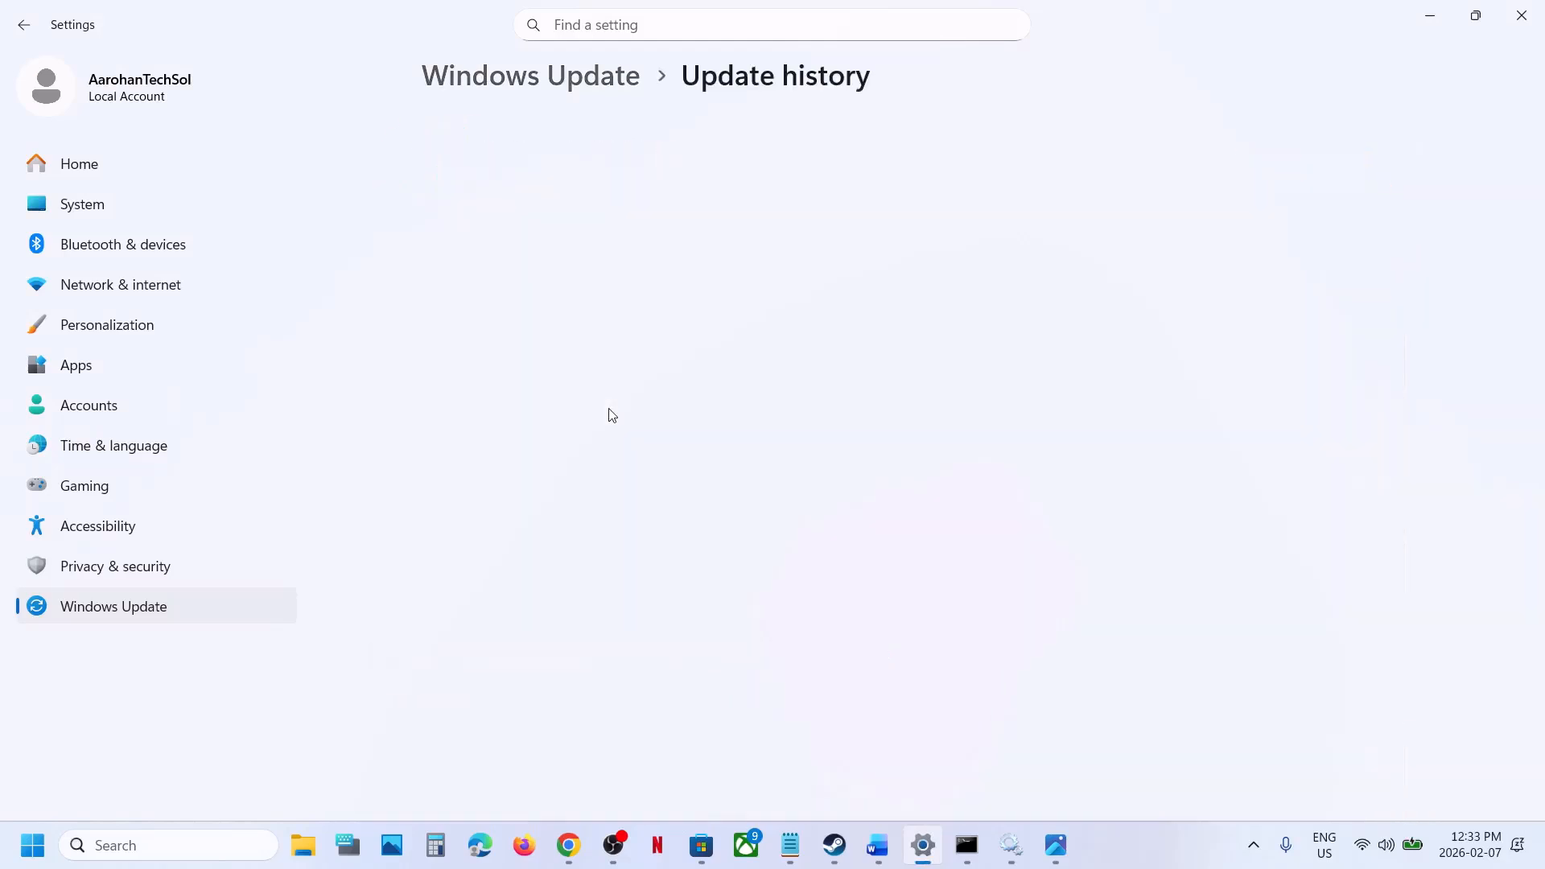
double_click(635, 199)
key(ctrl+c)
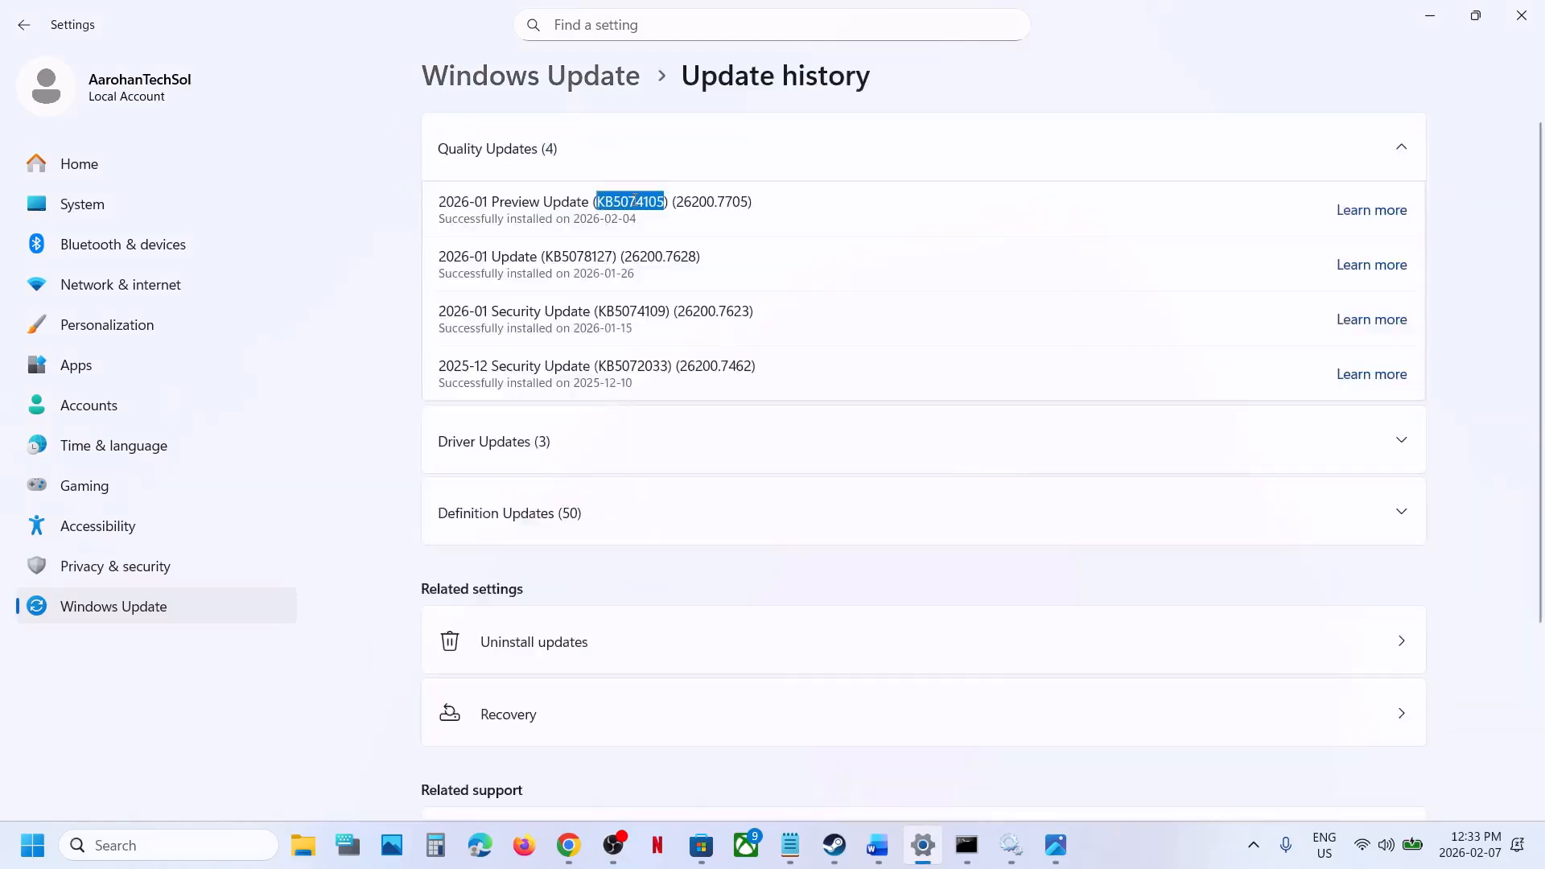
click(635, 199)
Return to the browser and search the Microsoft Update Catalog for KB5074105.
click(1426, 19)
click(1225, 285)
key(ctrl+v)
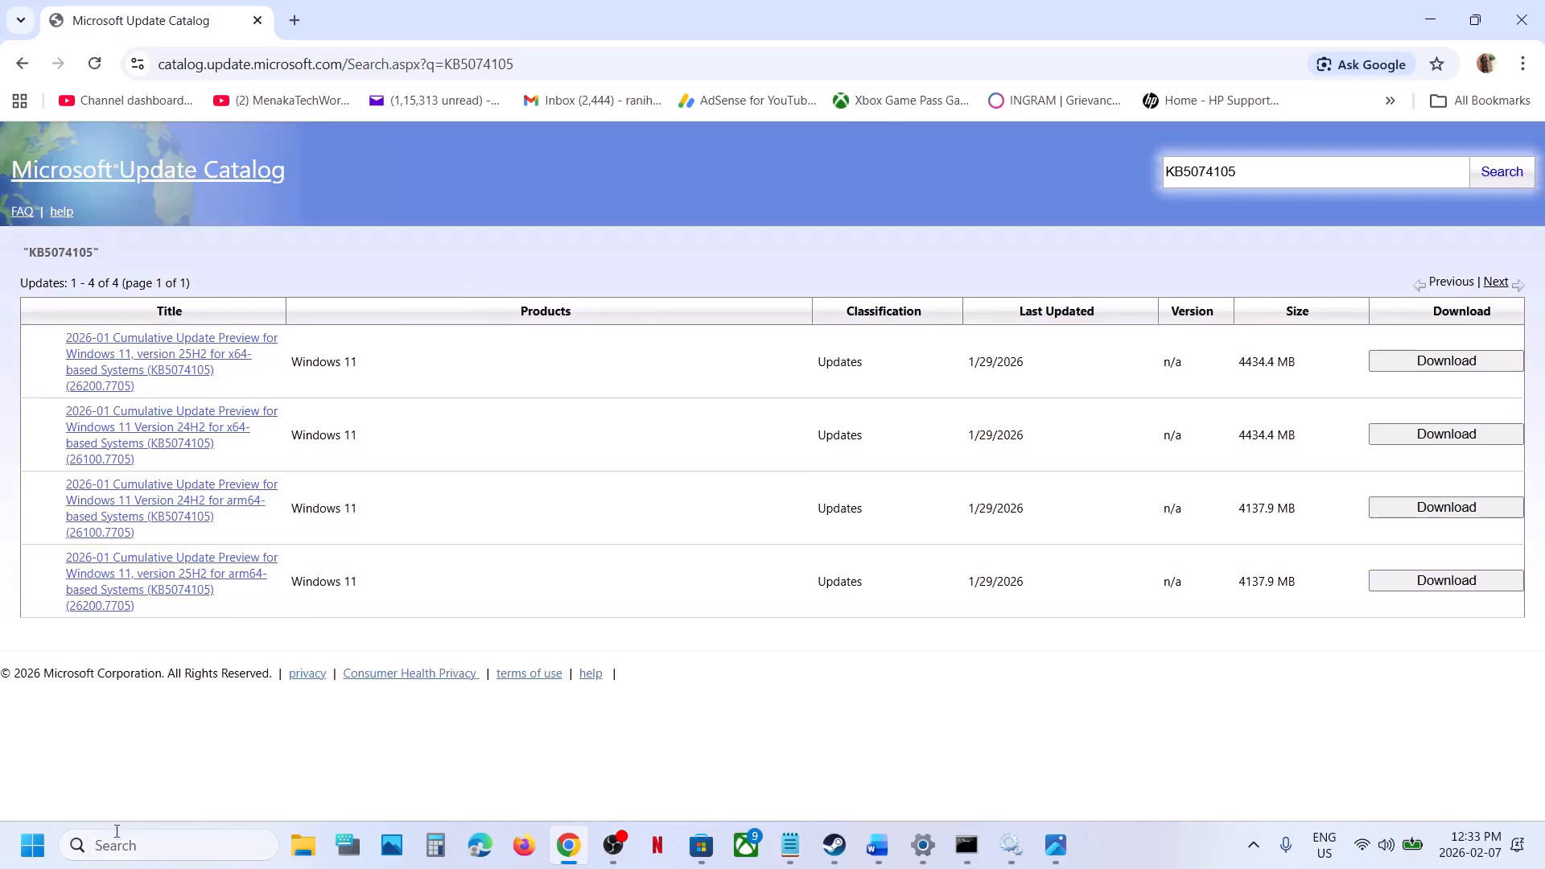
Run winver to check the installed Windows version, and close the About Windows dialog.
click(127, 844)
text(win)
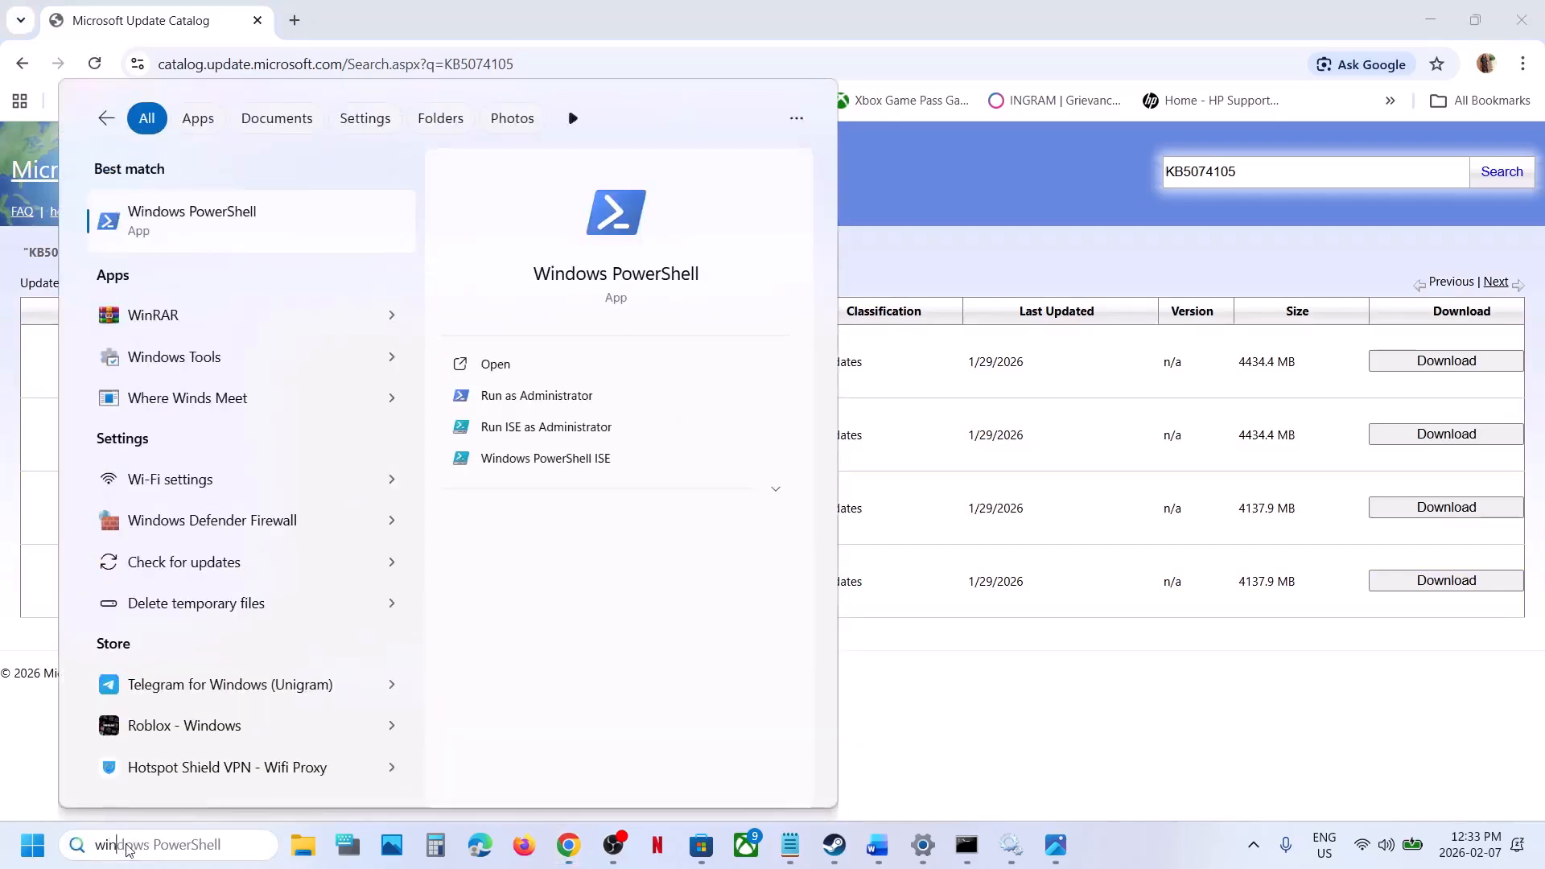
text(ver)
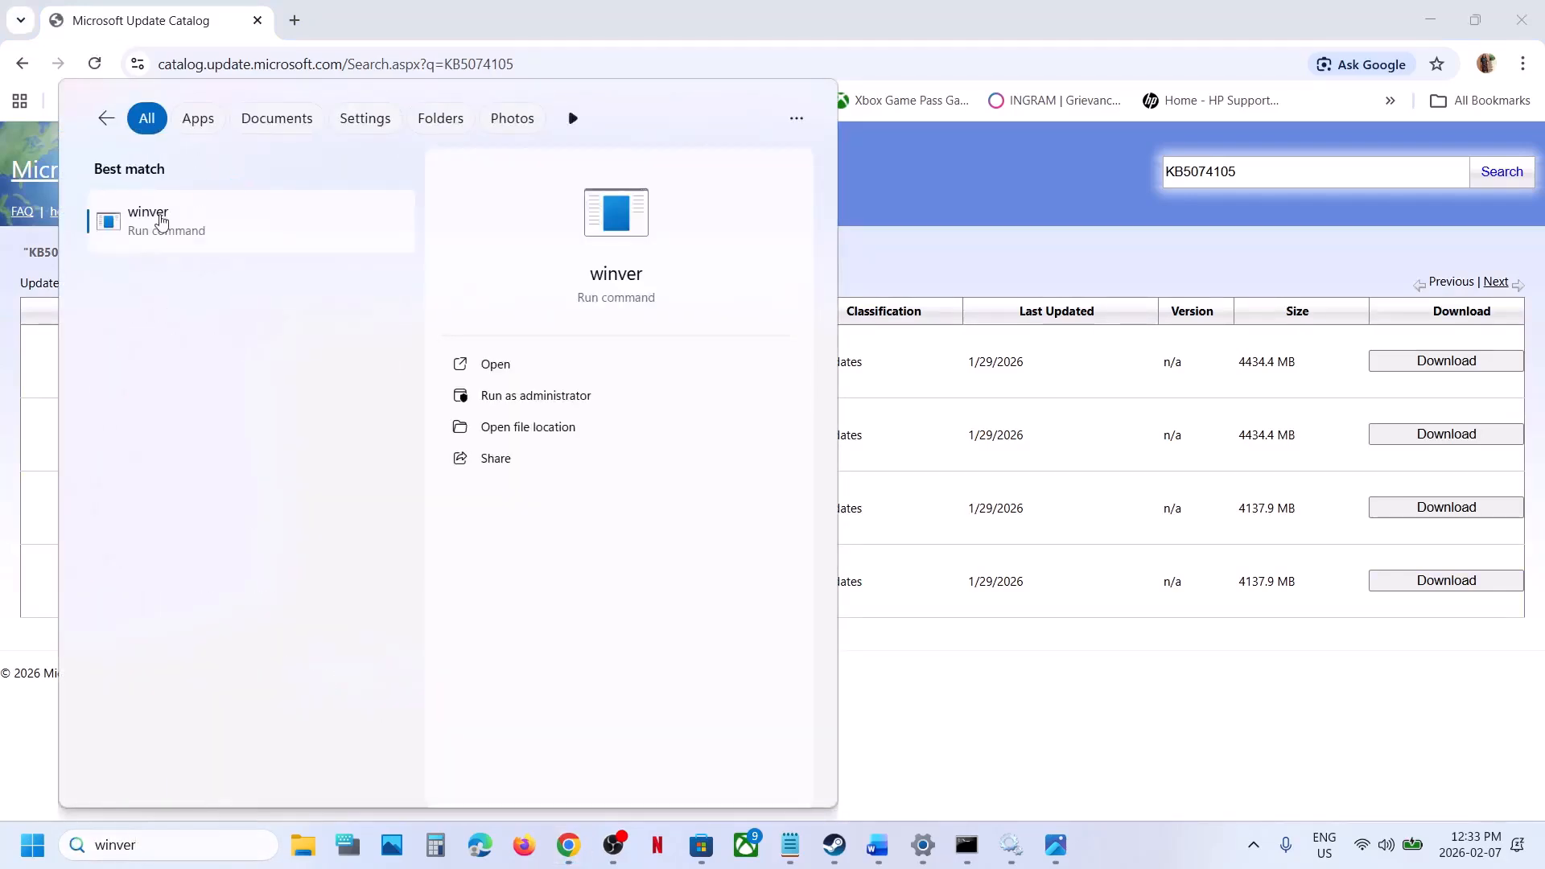
click(157, 218)
drag(279, 55, 798, 211)
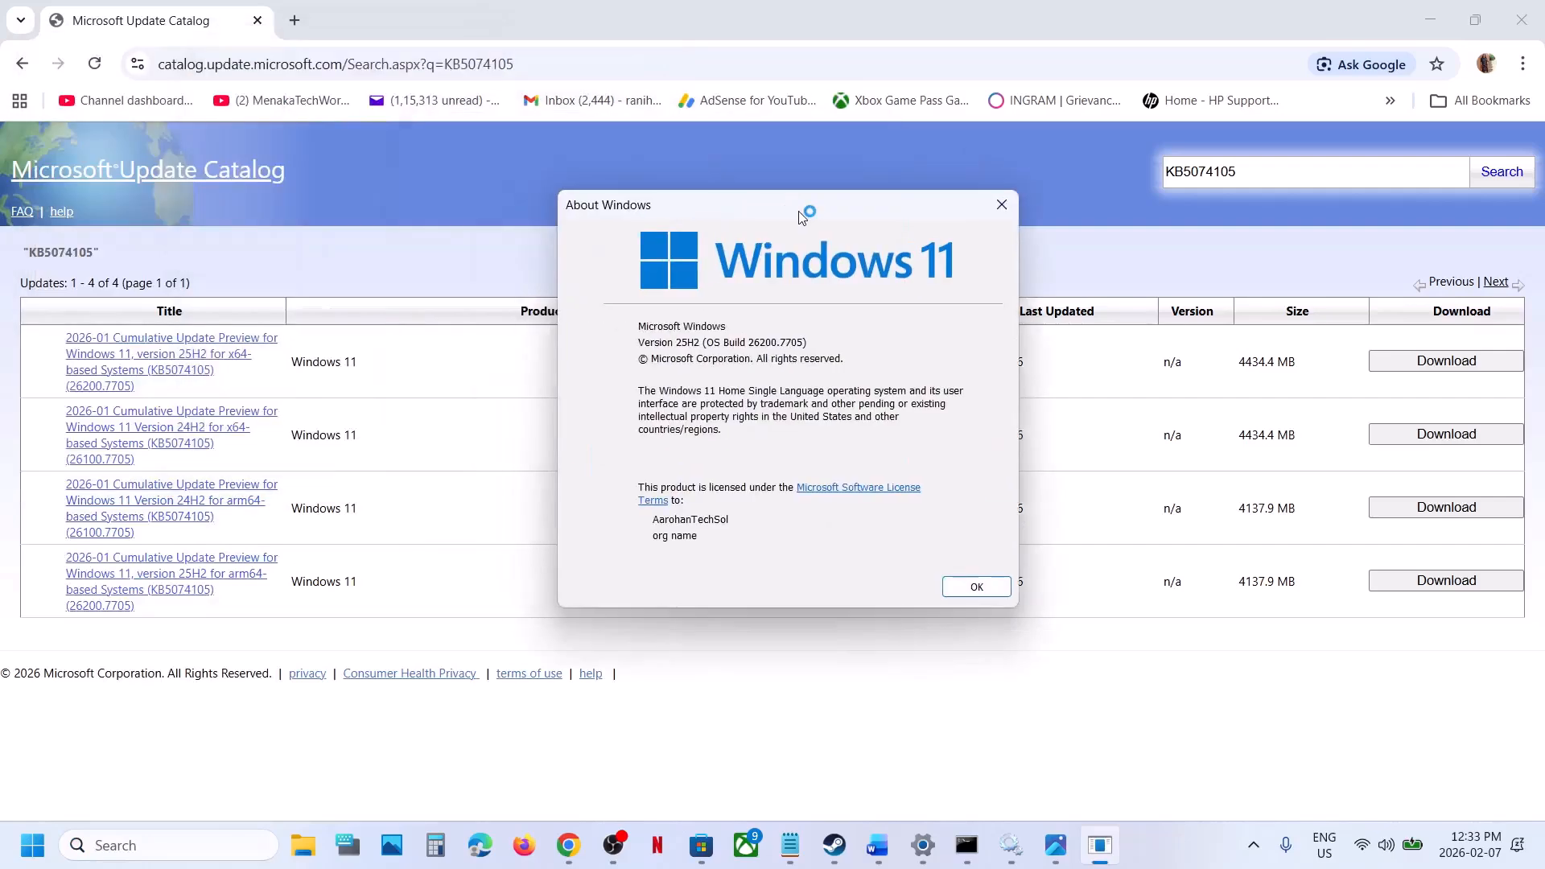
click(1002, 207)
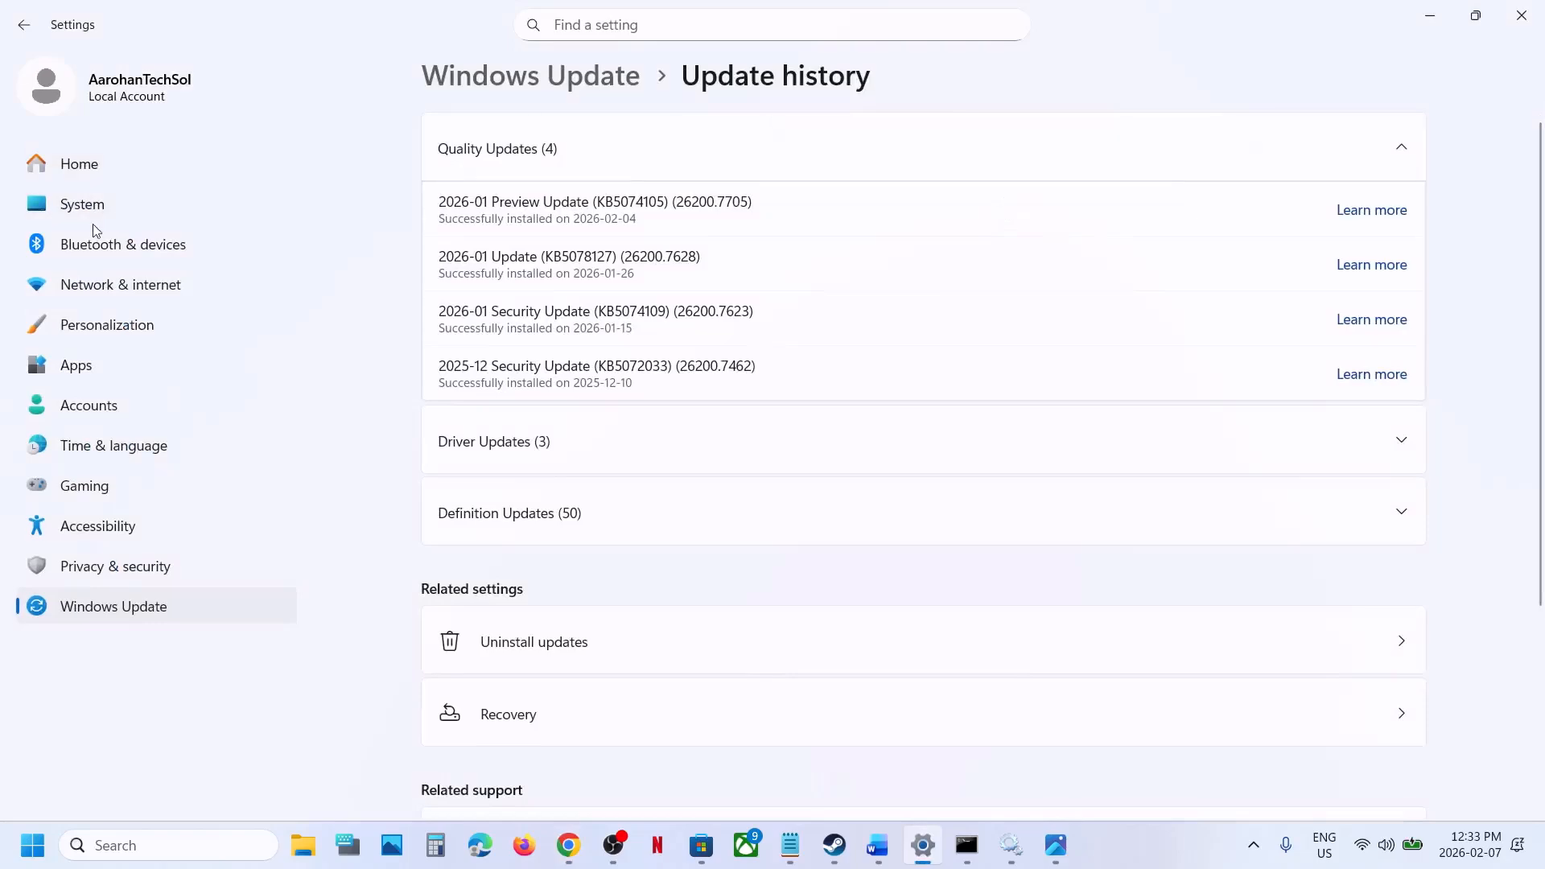
Check the system type in the device specifications on the System About page, and close Settings.
click(85, 208)
scroll(479, 457, down, 10)
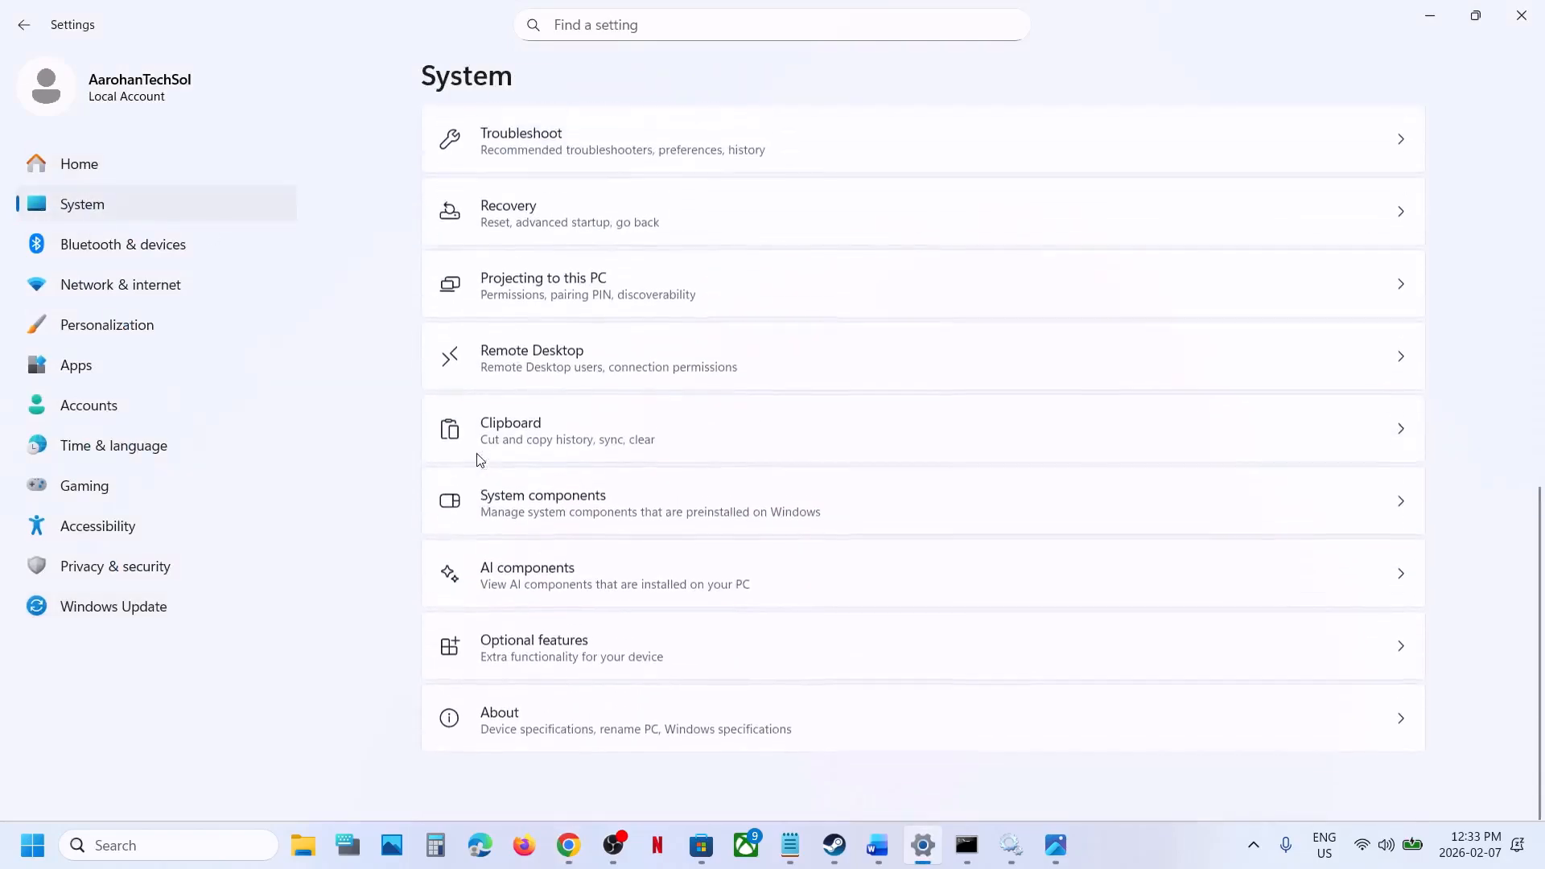
click(556, 727)
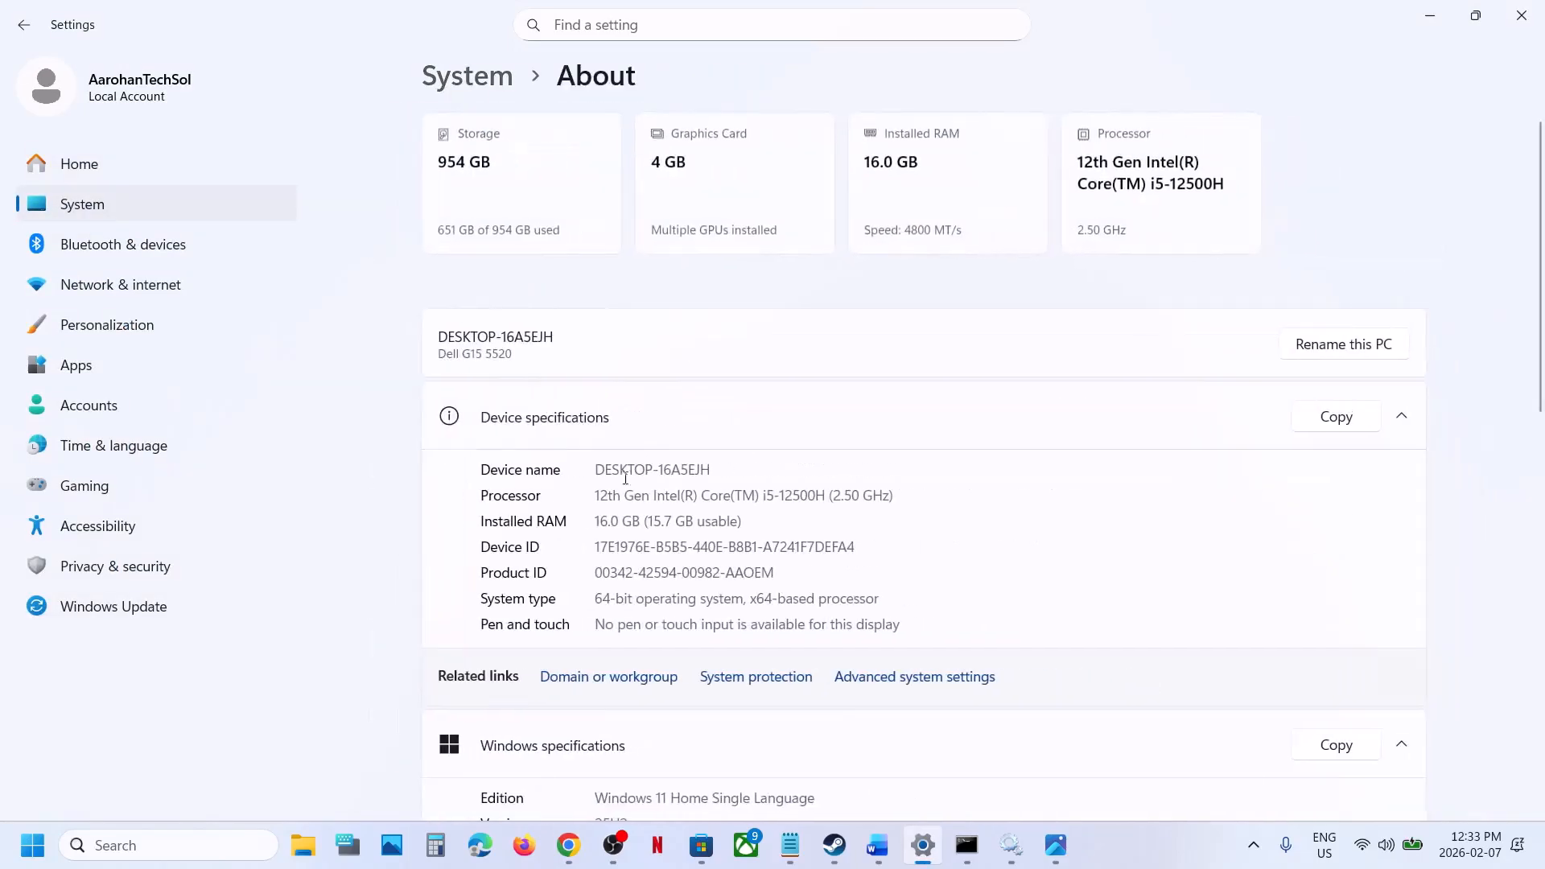
drag(600, 604, 881, 599)
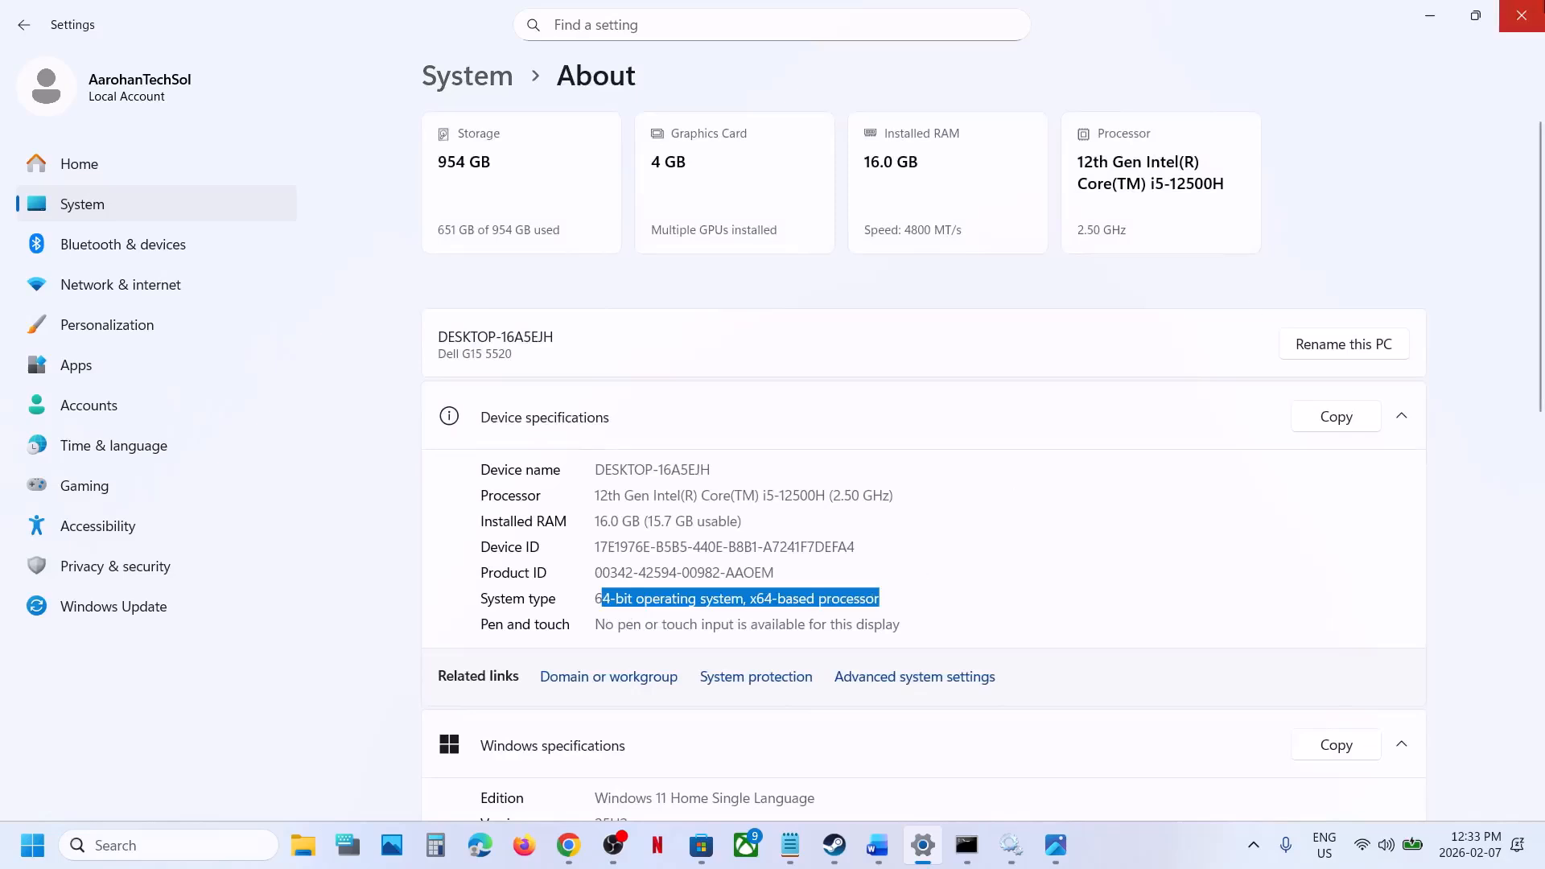
click(1533, 18)
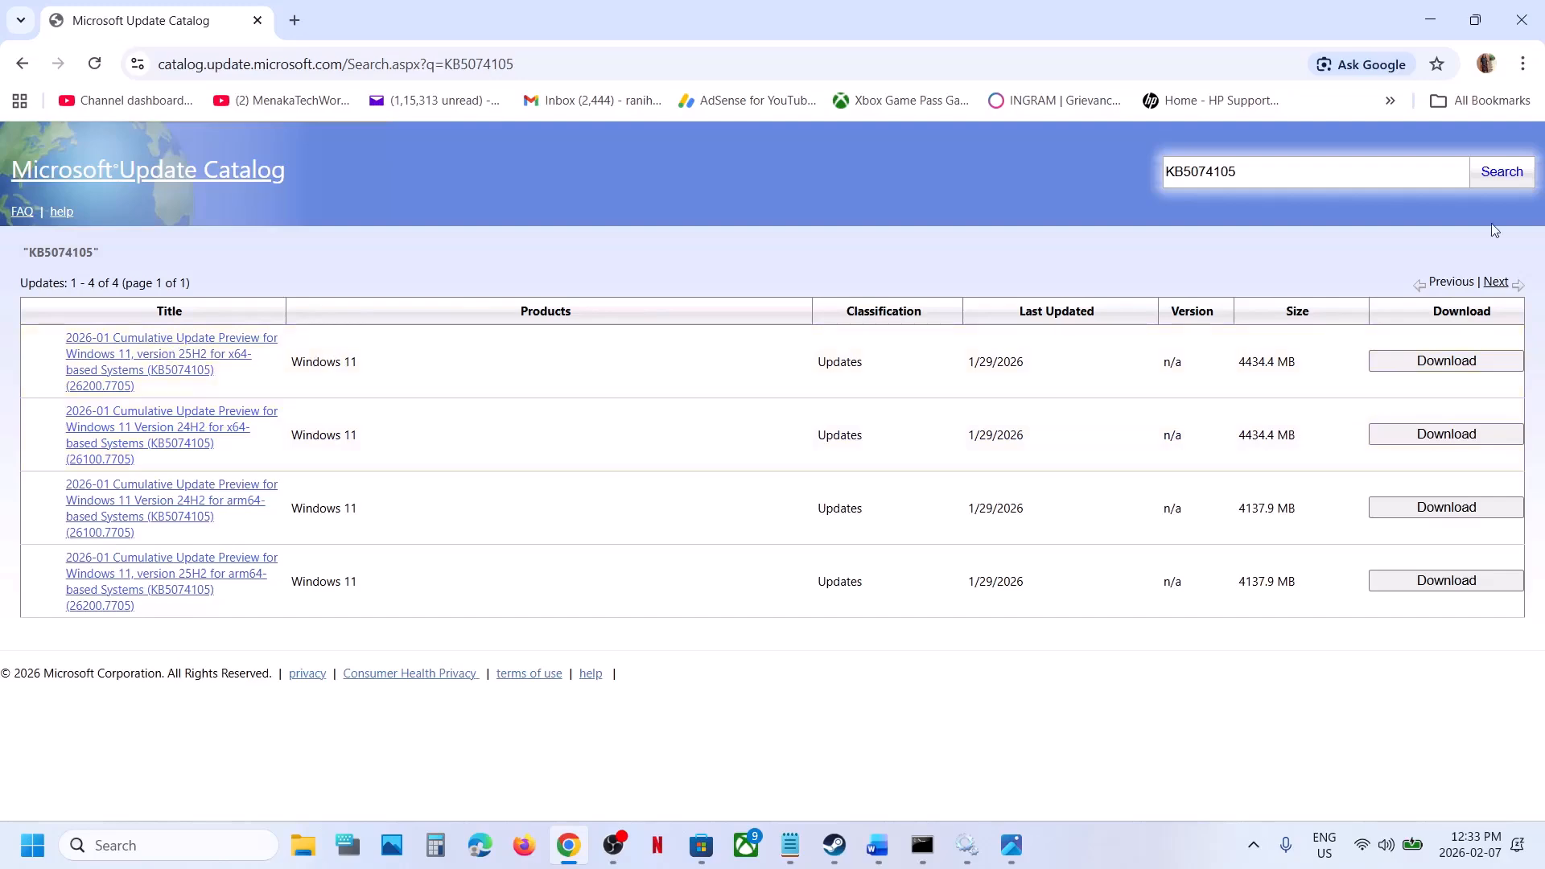
Download the kb5074105 x64 .msu file for Windows 11 version 25H2 and check its progress in the download history.
click(1448, 359)
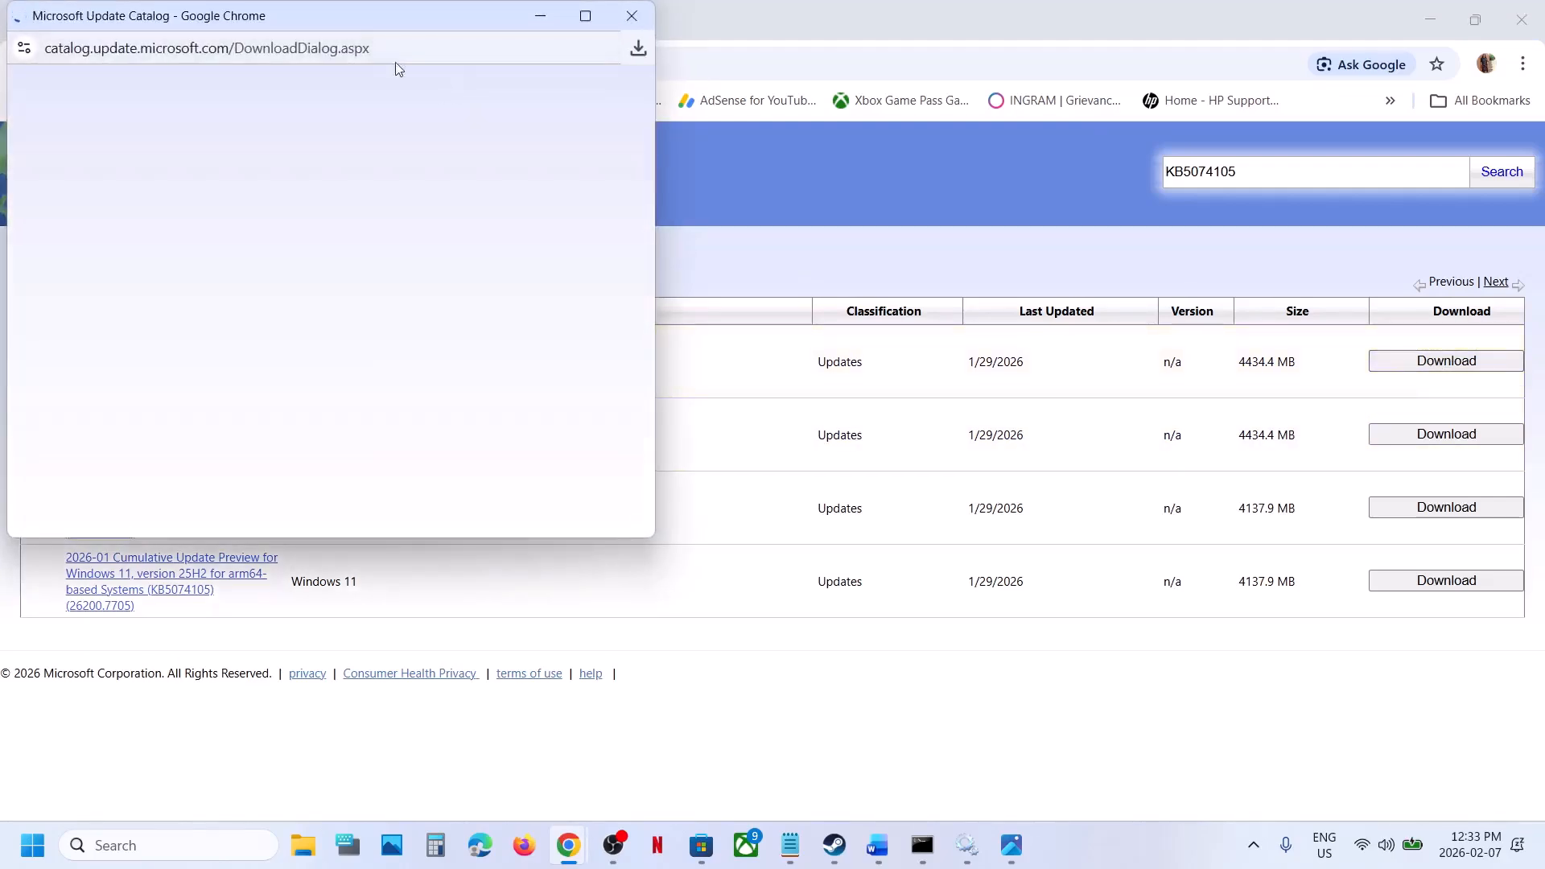
drag(341, 21, 876, 143)
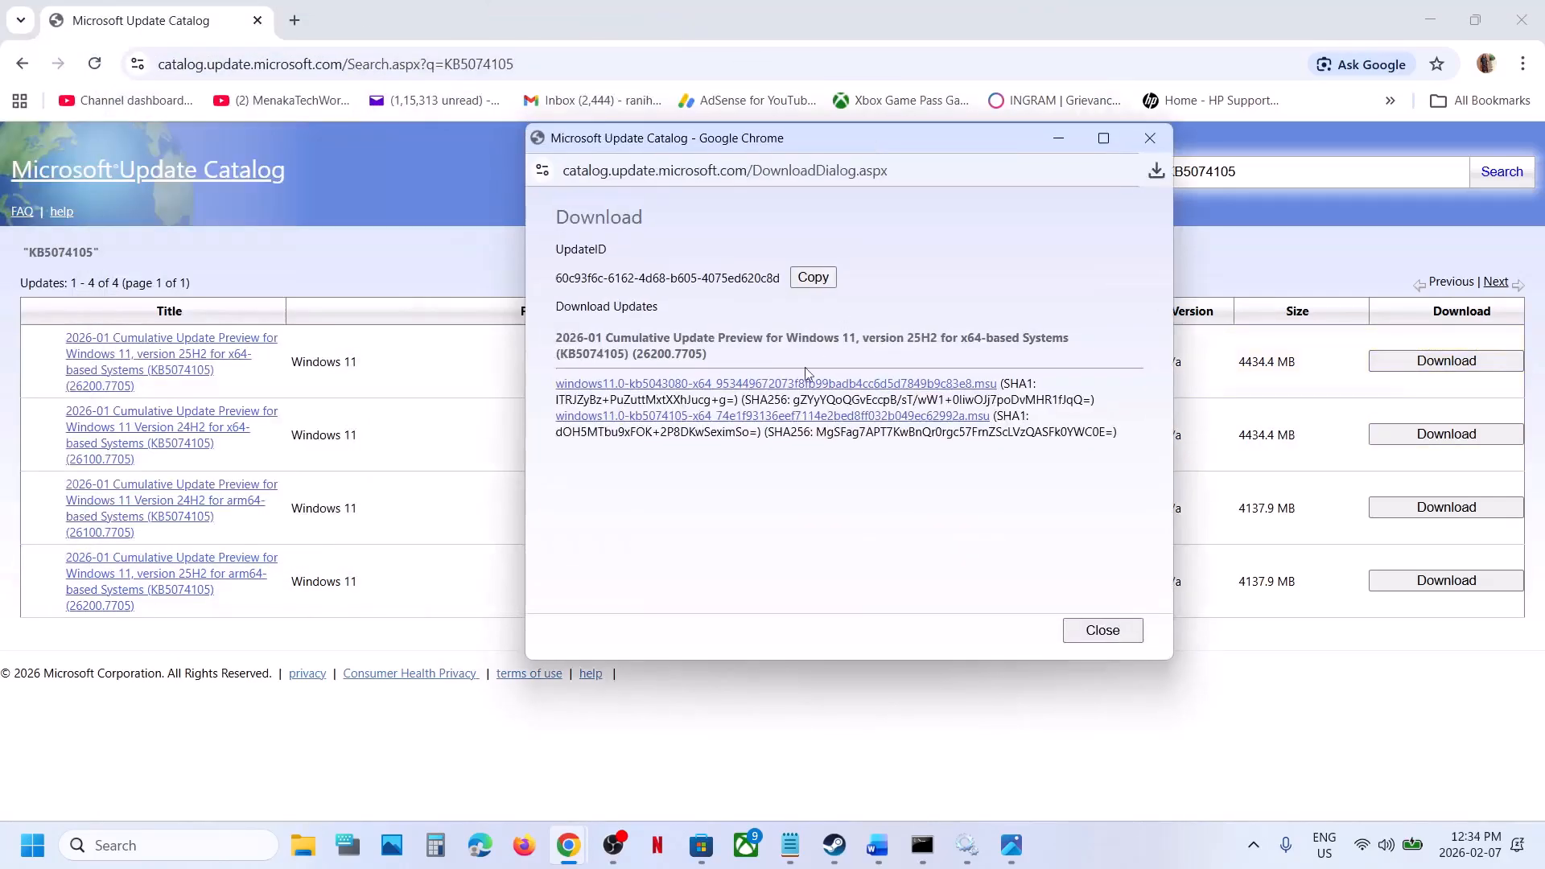
click(696, 417)
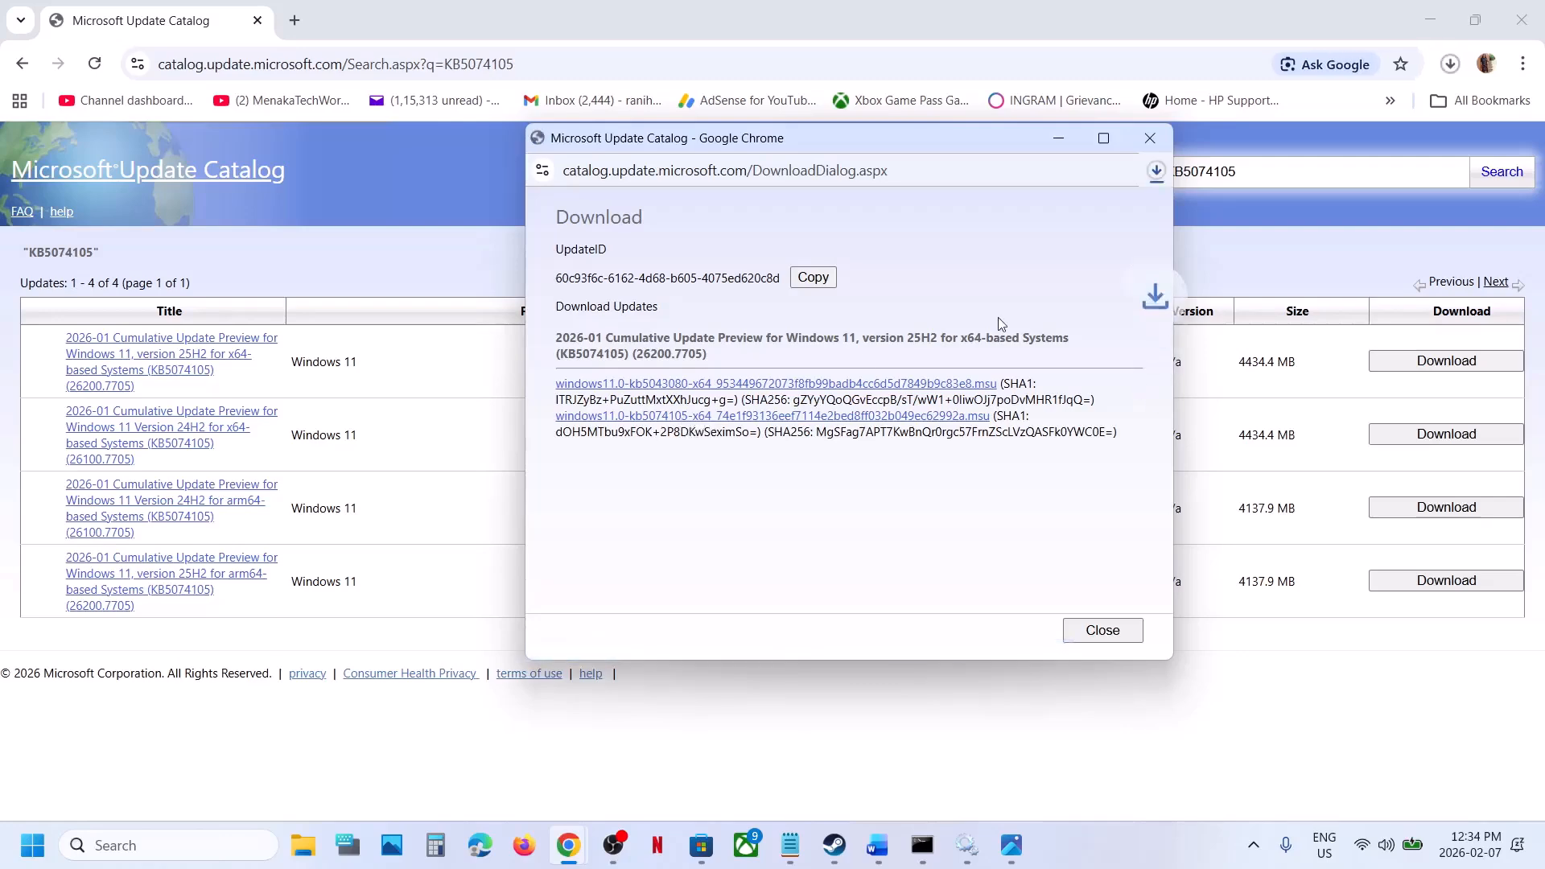
click(1157, 172)
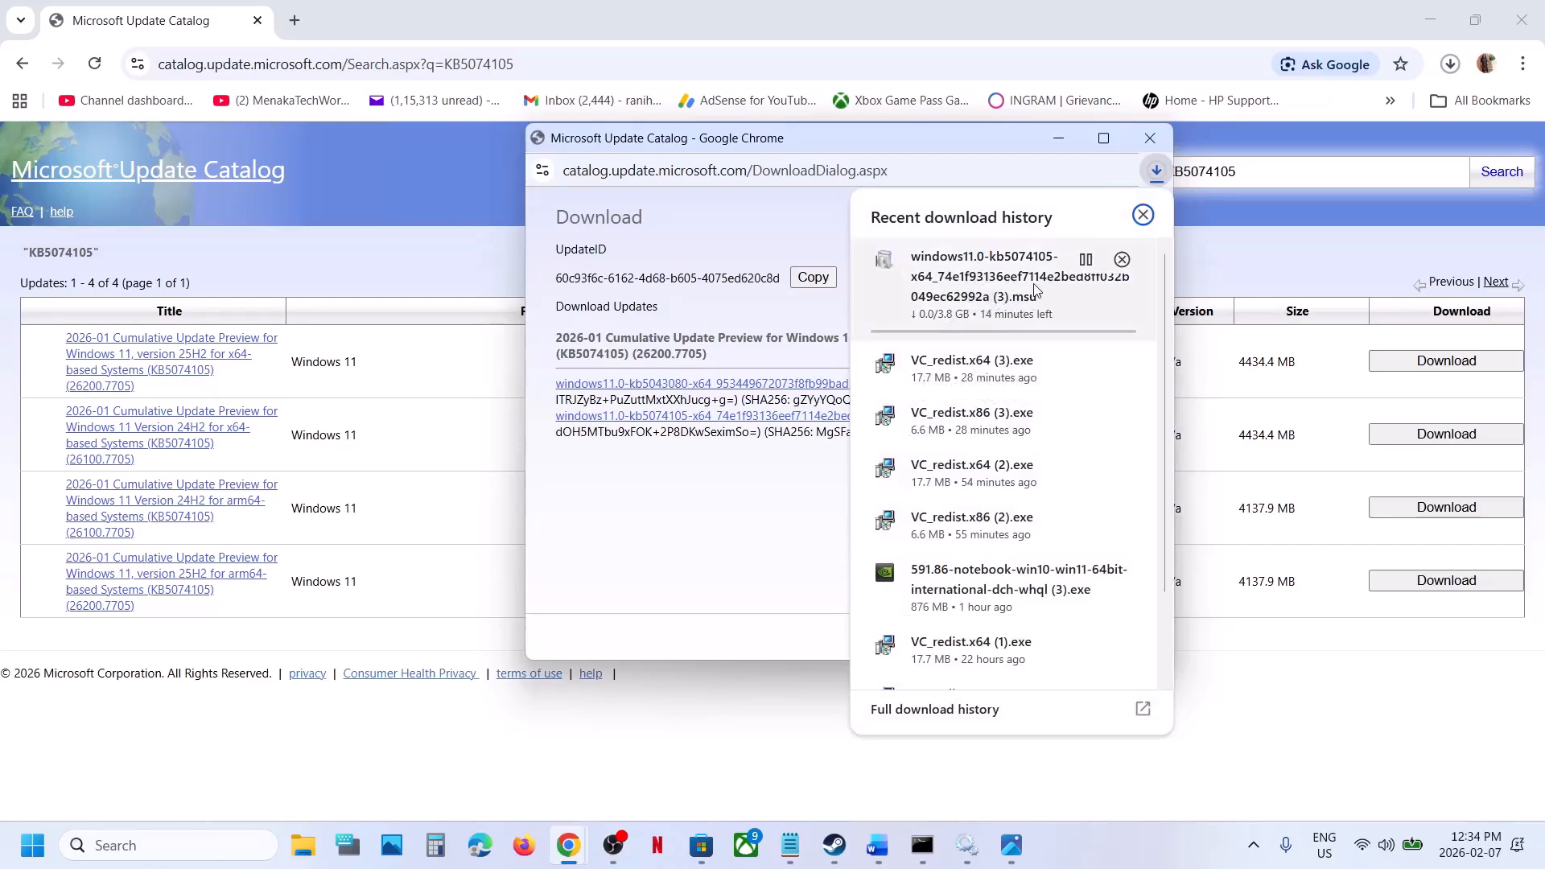
click(372, 264)
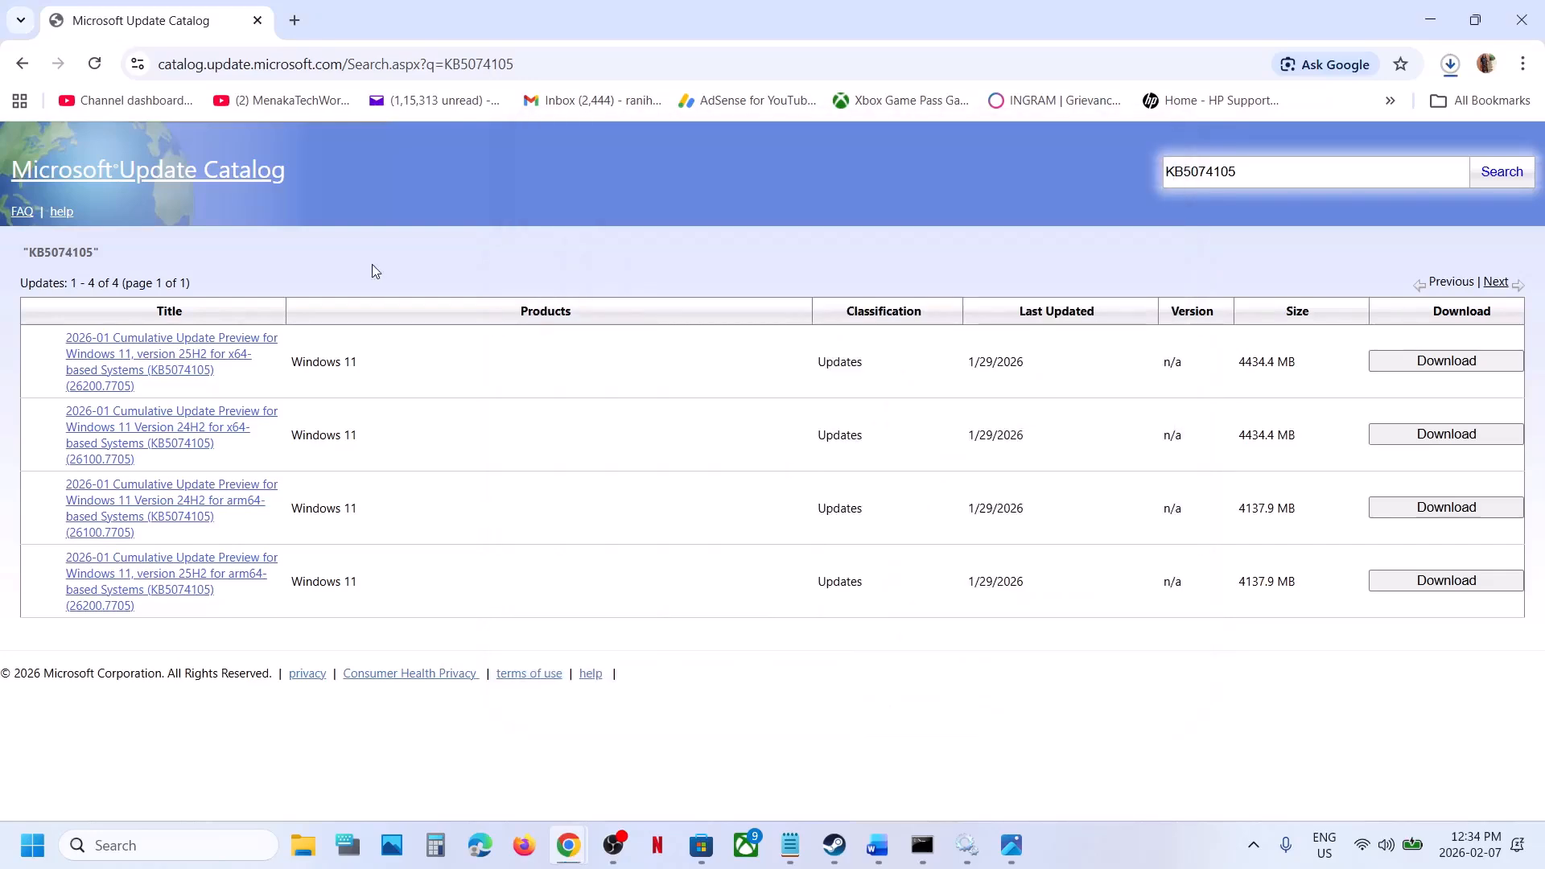
click(33, 844)
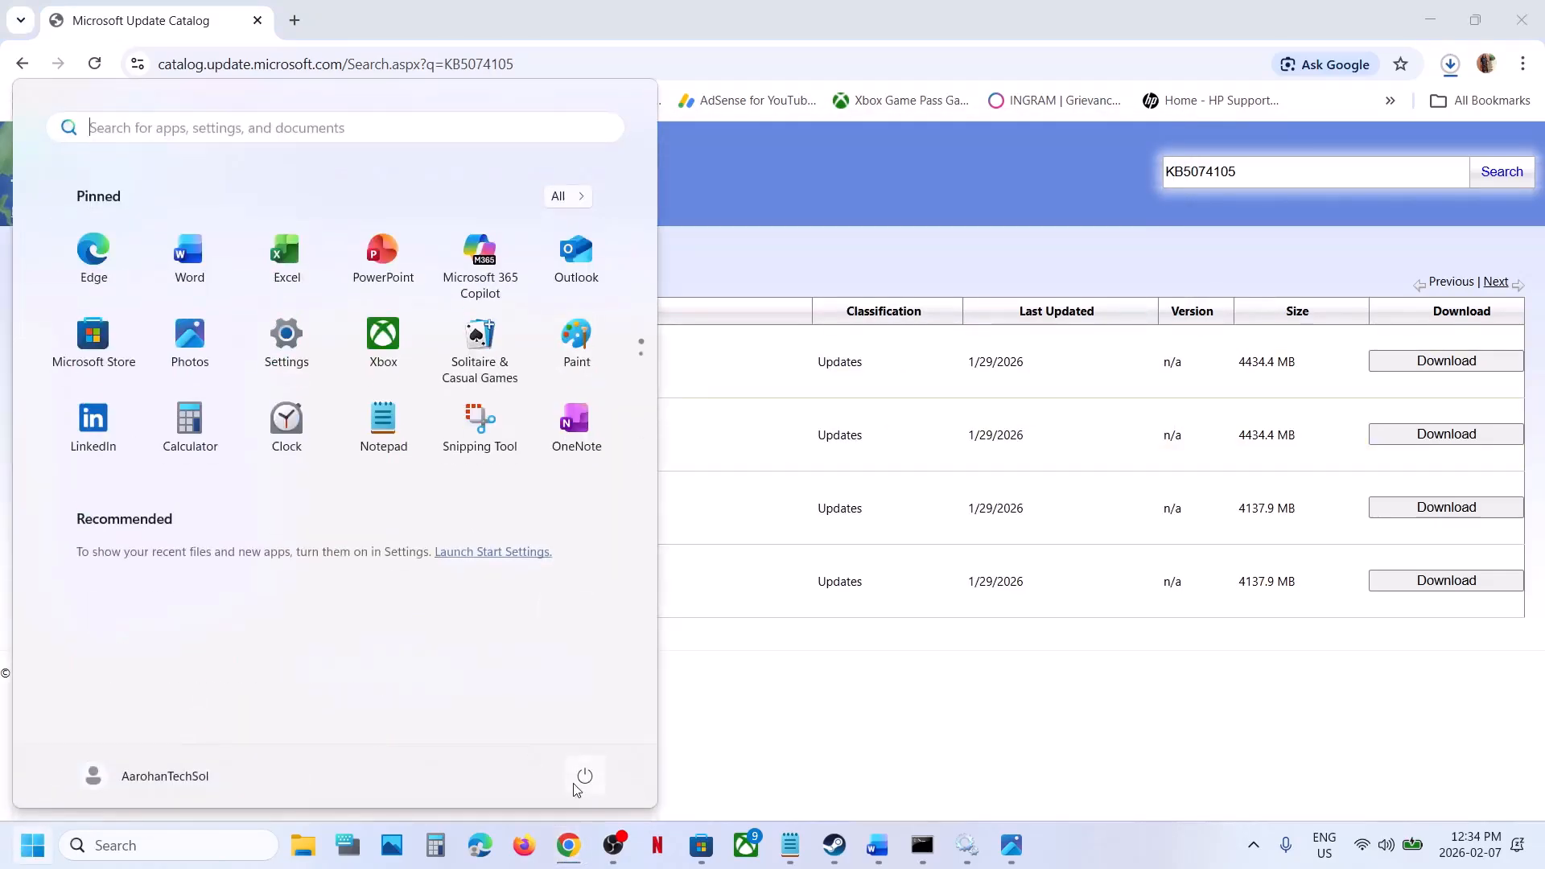
click(583, 777)
click(832, 729)
Open the Recovery page in Settings through the Windows Update advanced options.
key(super+i)
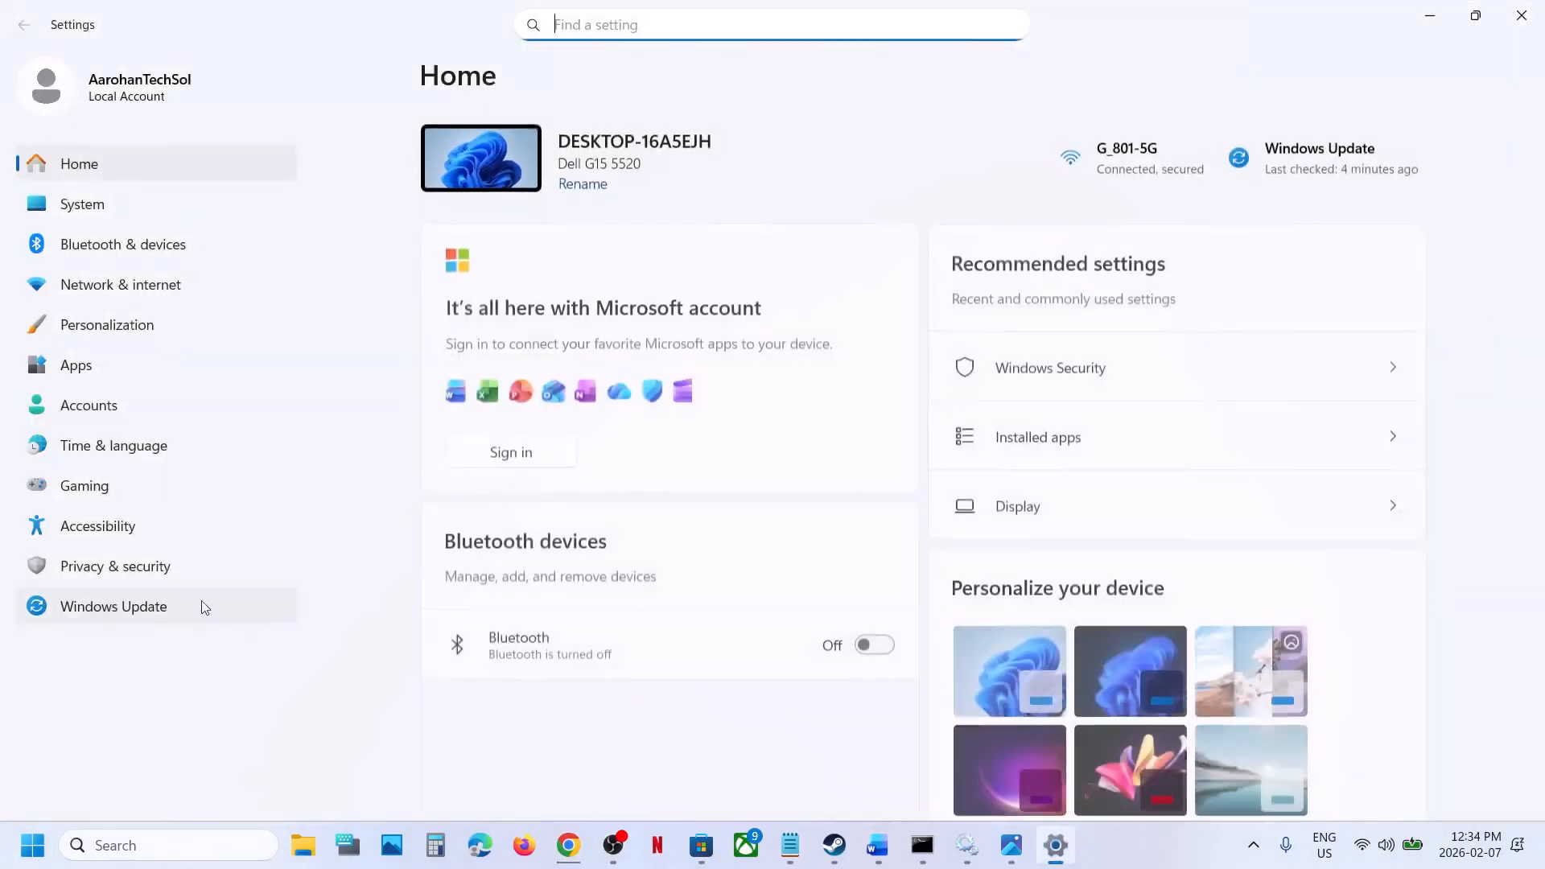
click(204, 607)
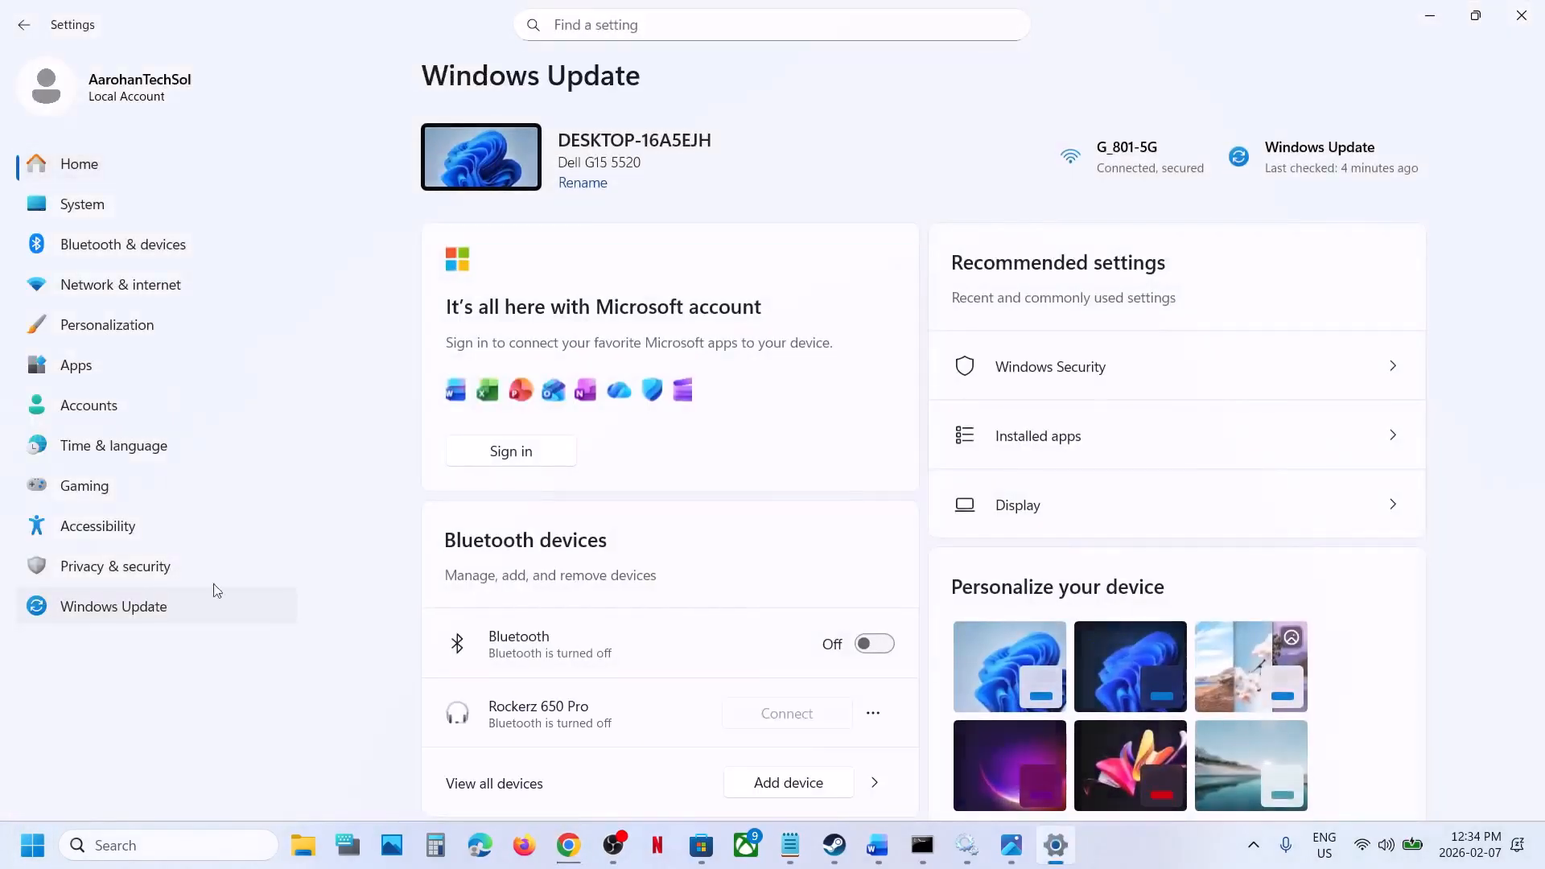
click(553, 511)
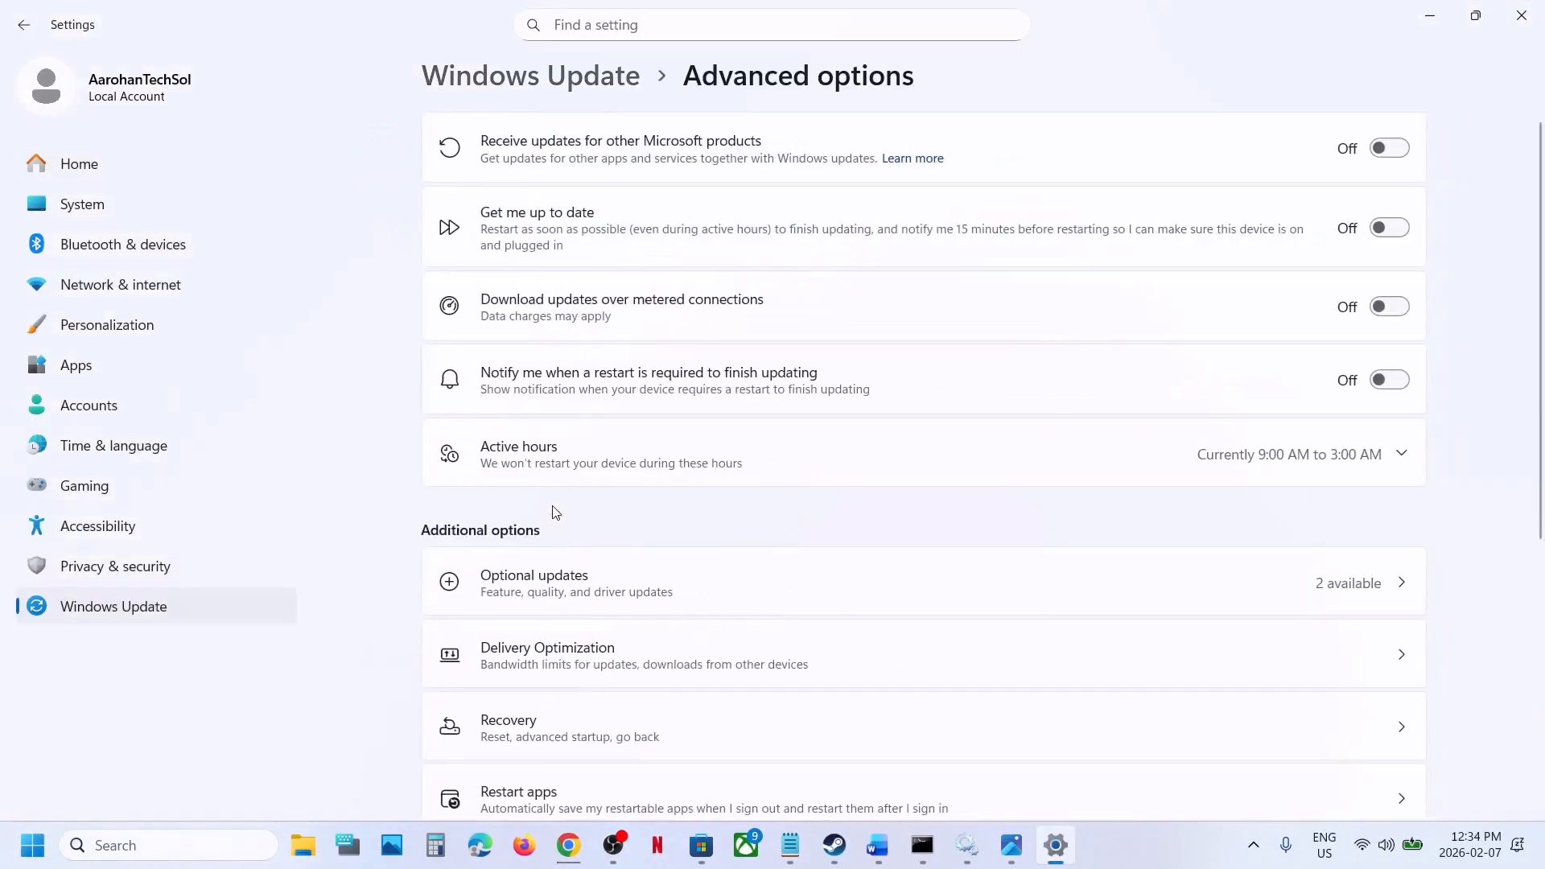
scroll(553, 512, down, 5)
click(568, 308)
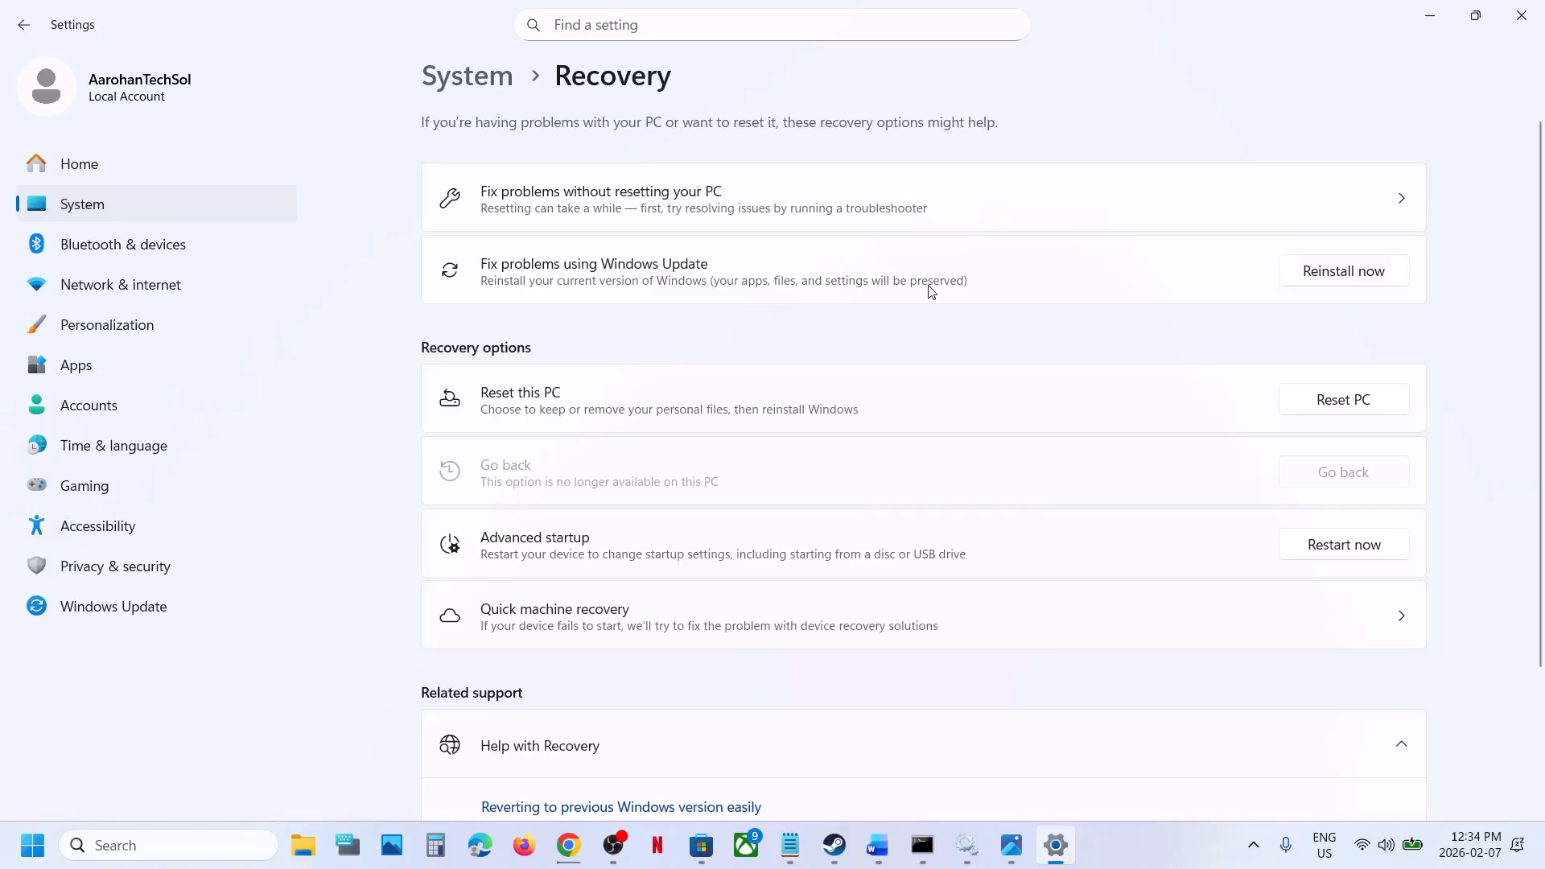
Open the Windows 11 download page from the Word document's Step 6 link and download the media creation tool.
click(877, 845)
scroll(559, 463, down, 3)
scroll(557, 460, down, 5)
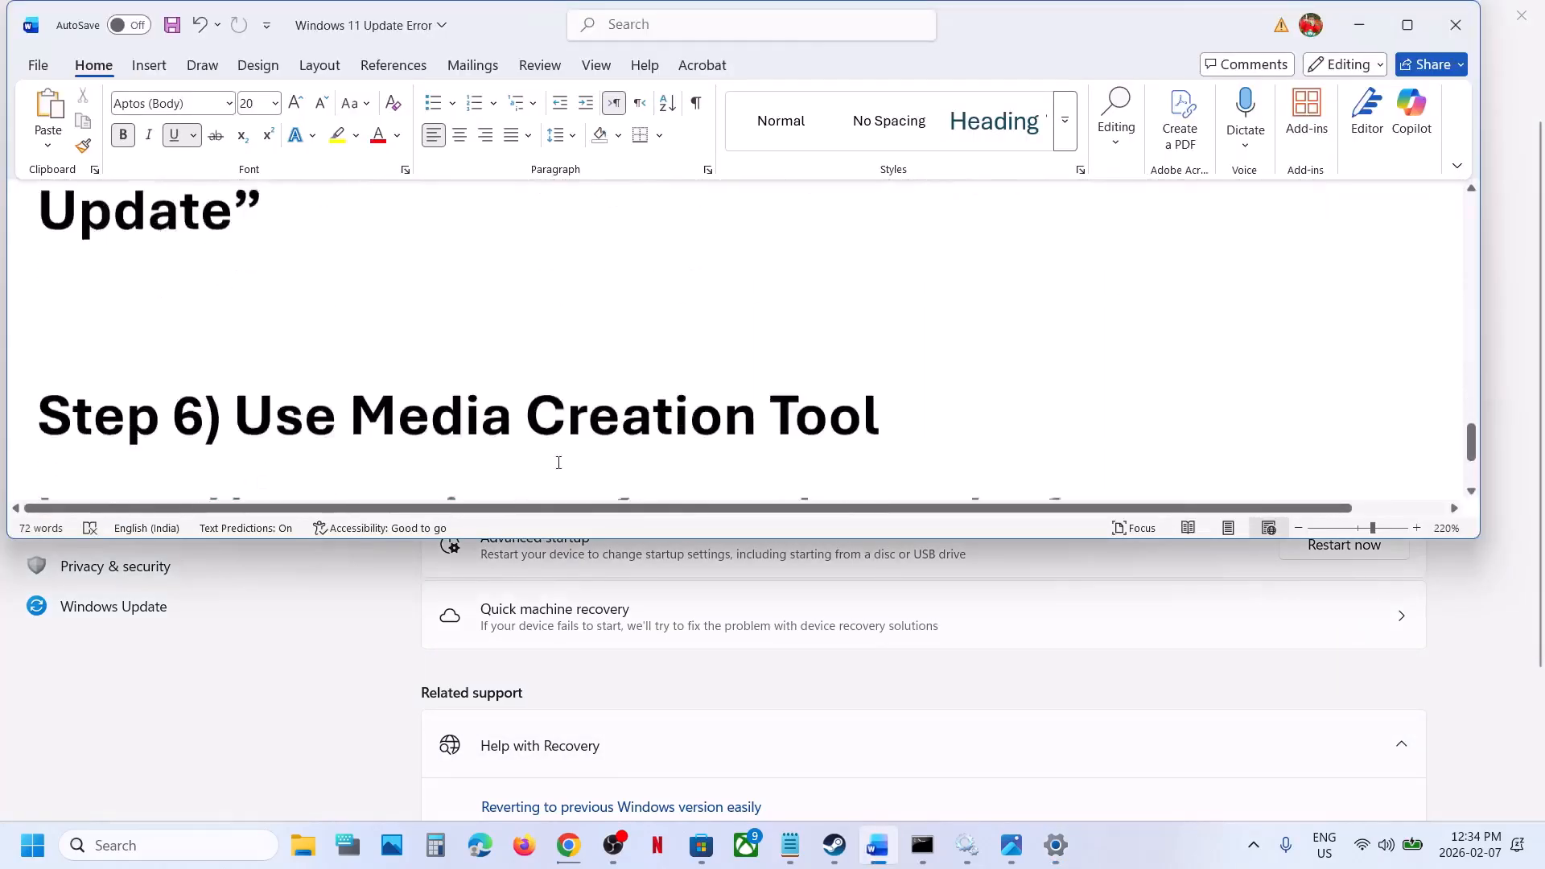
ctrl+click(473, 415)
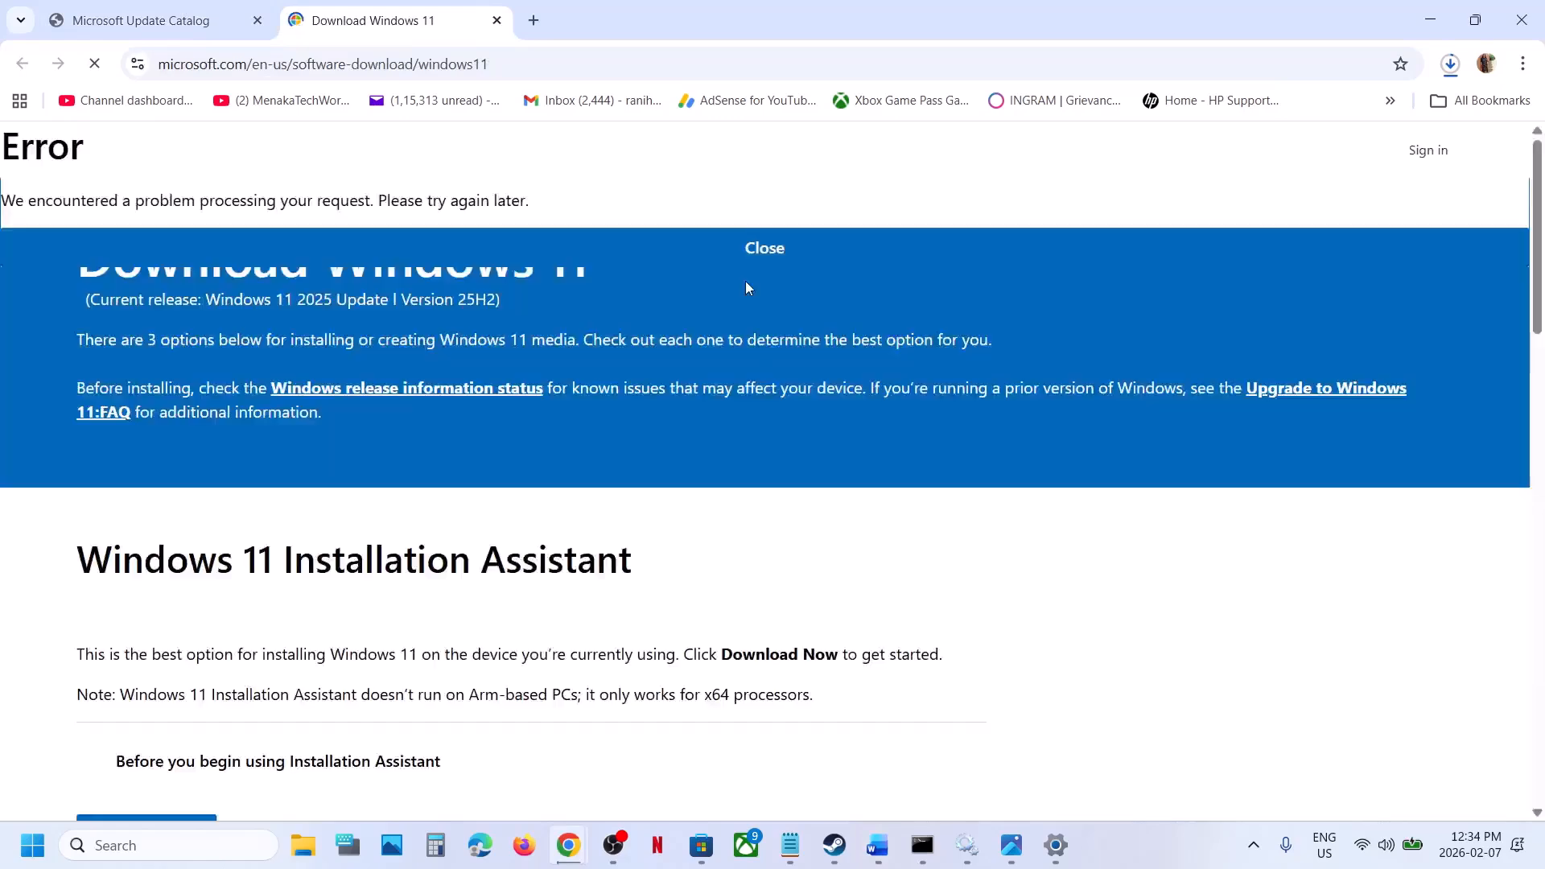
scroll(485, 424, down, 9)
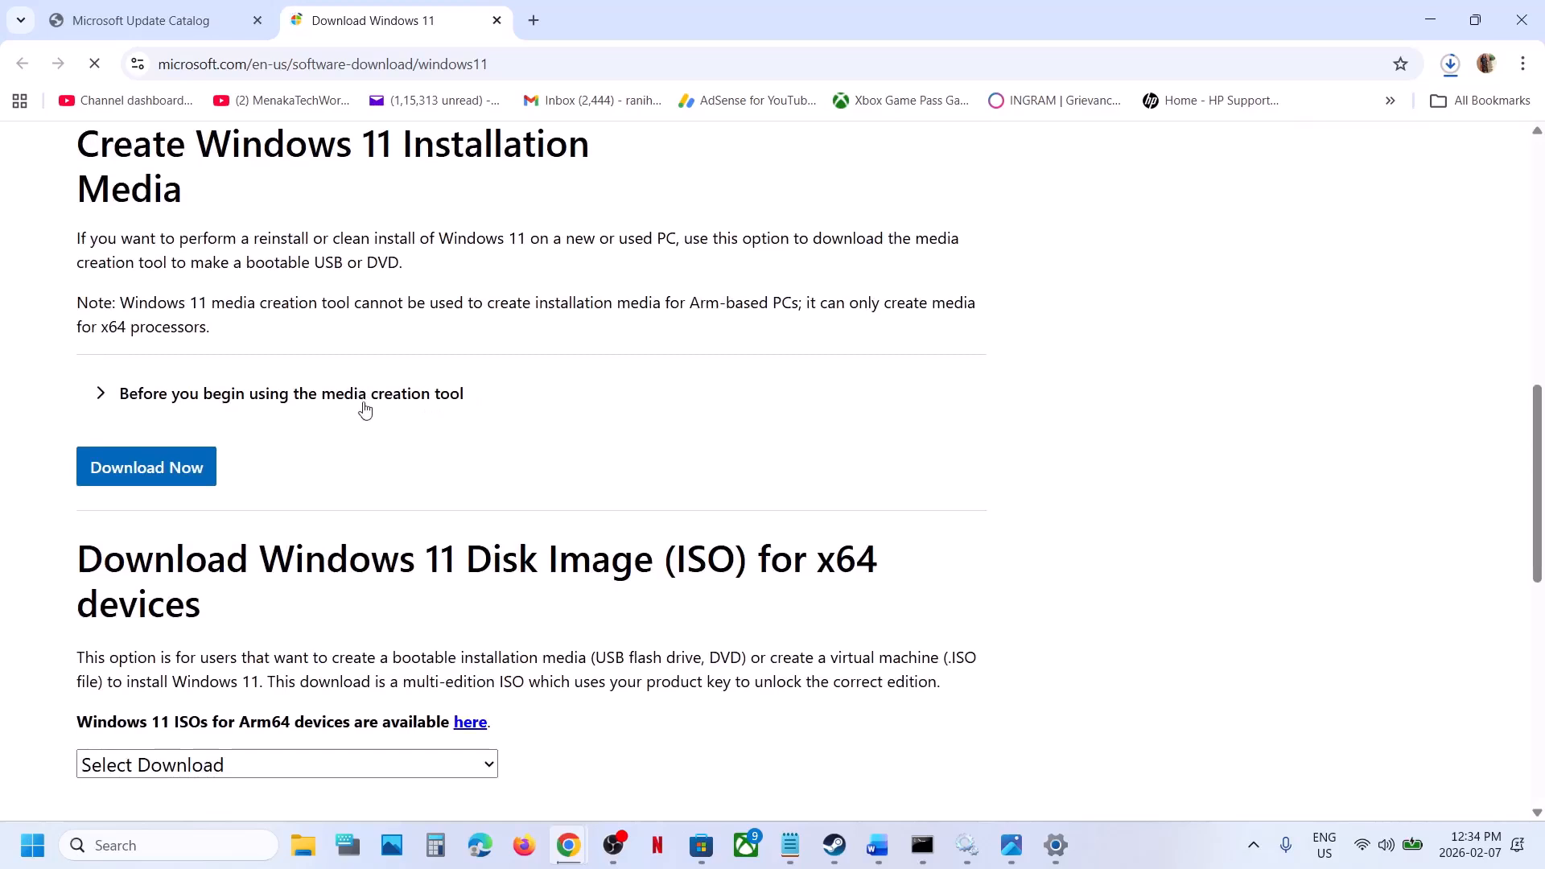
click(166, 476)
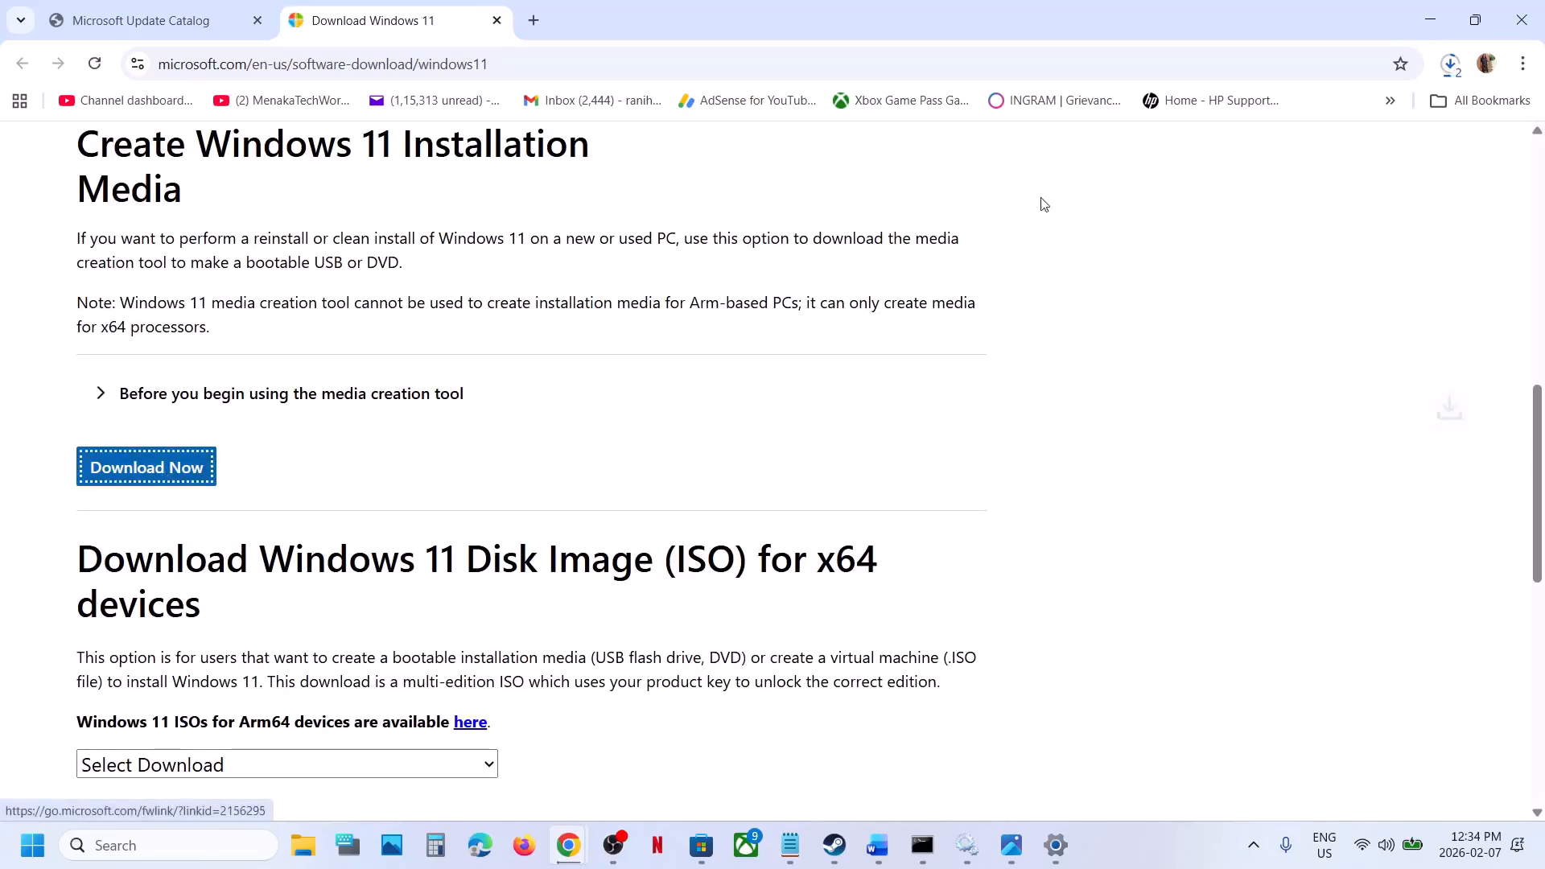
Check the media creation tool's download progress, and switch to Photos to review screenshots 1.png to 7.png on creating the Windows 11 ISO file.
click(1448, 67)
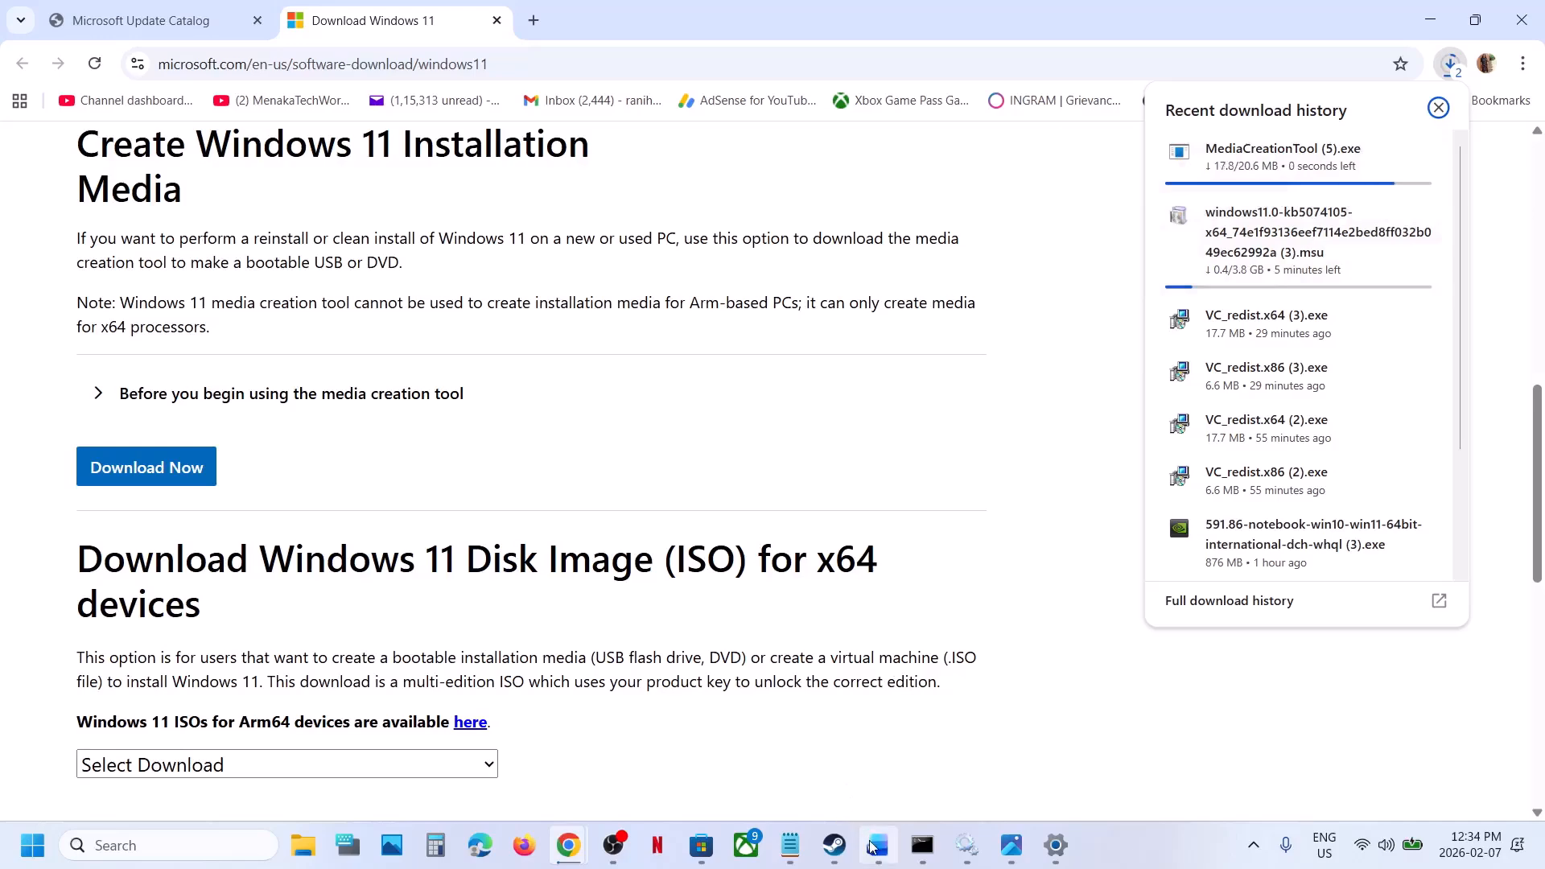
click(1011, 844)
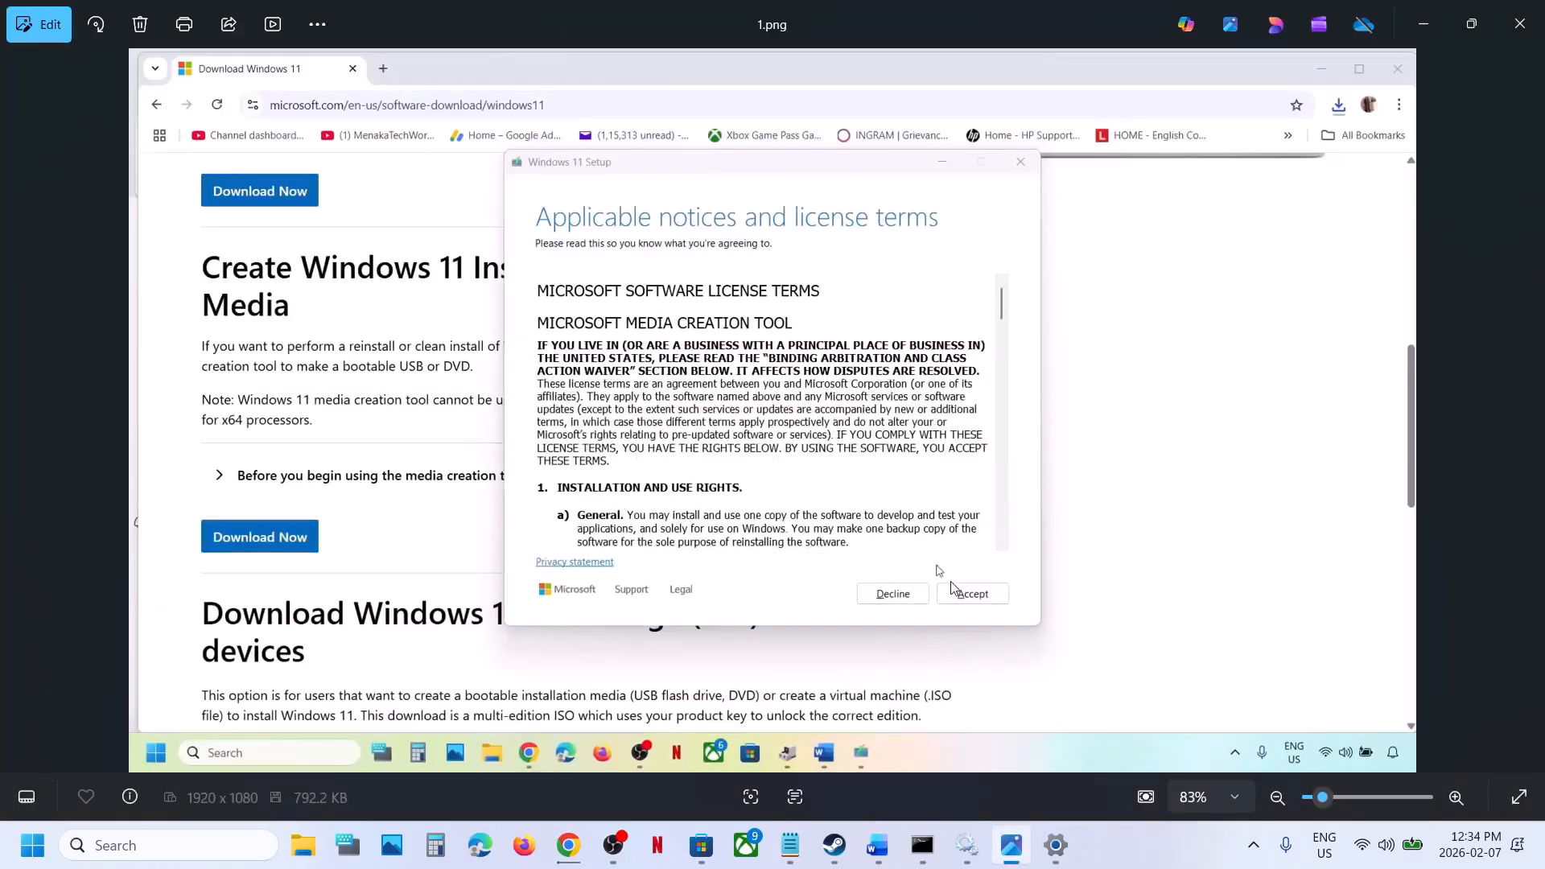
key(Right)
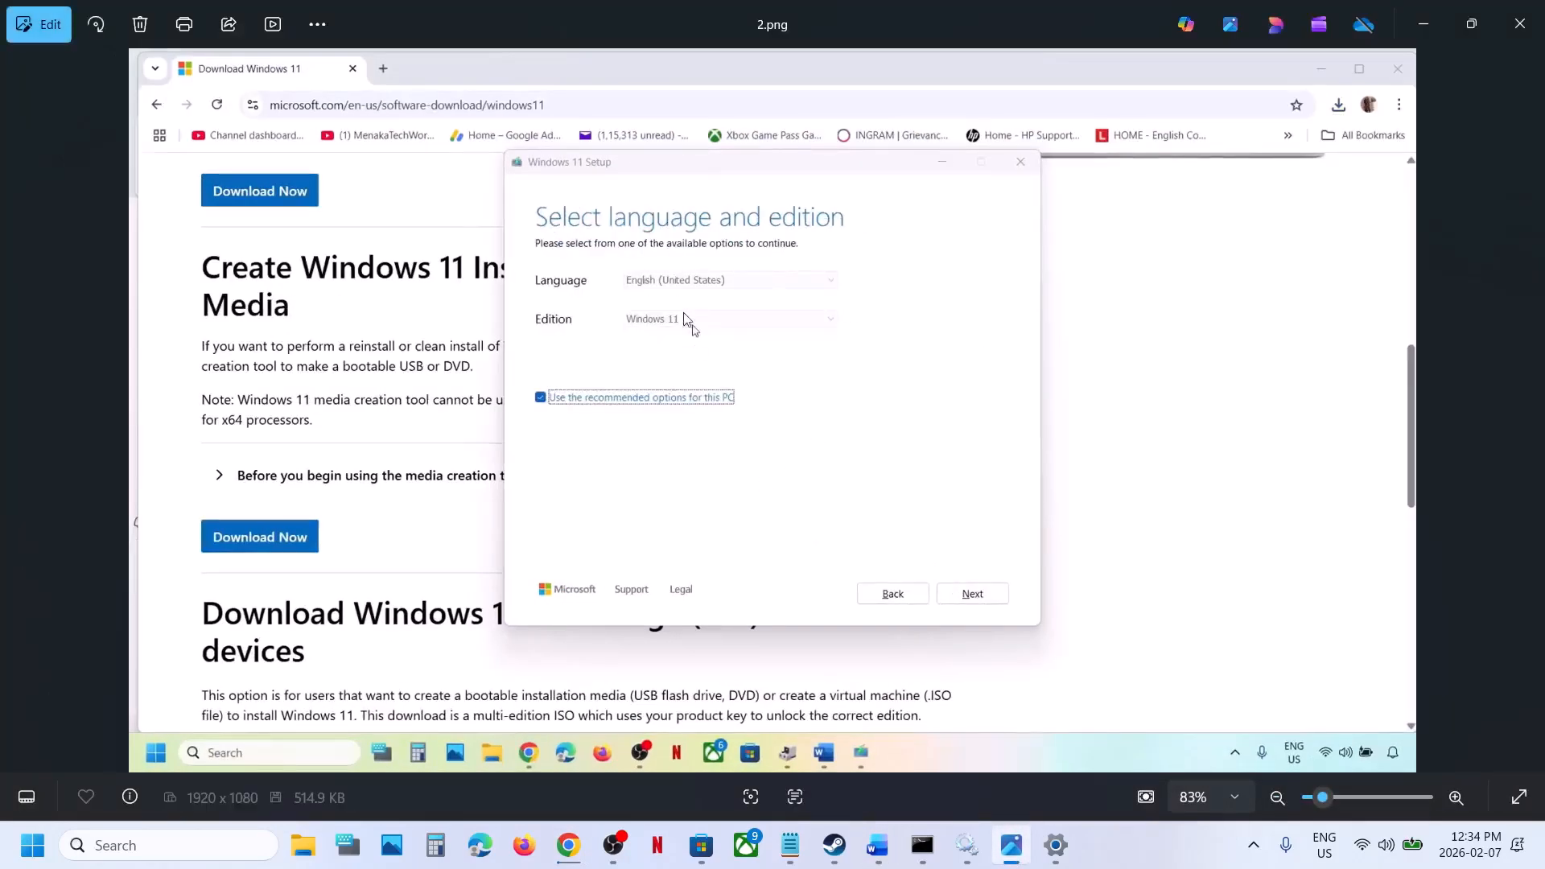
key(Right)
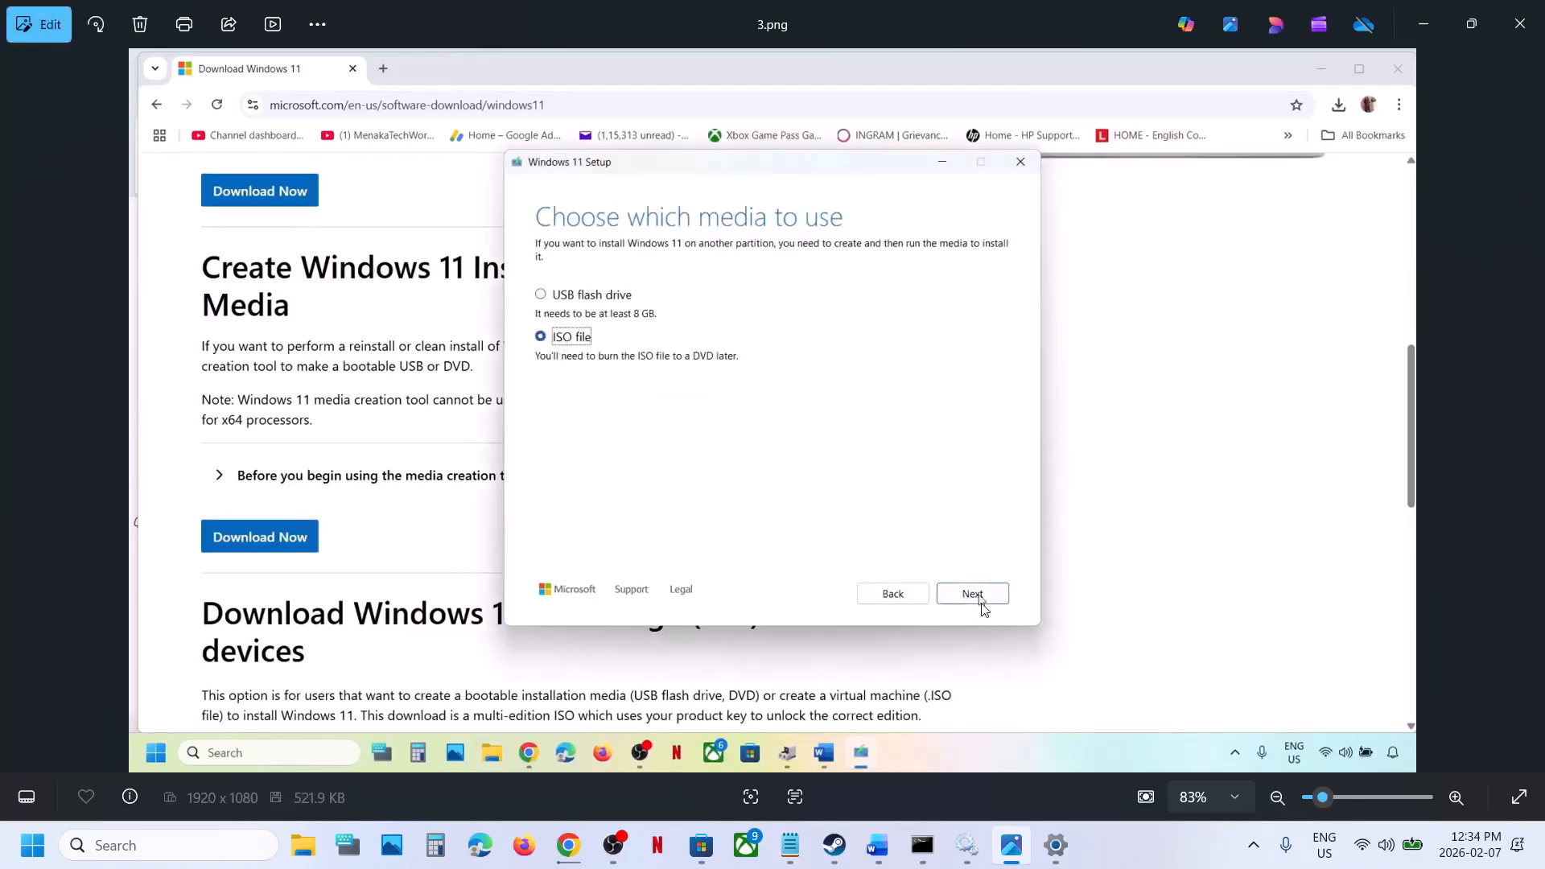
key(Right)
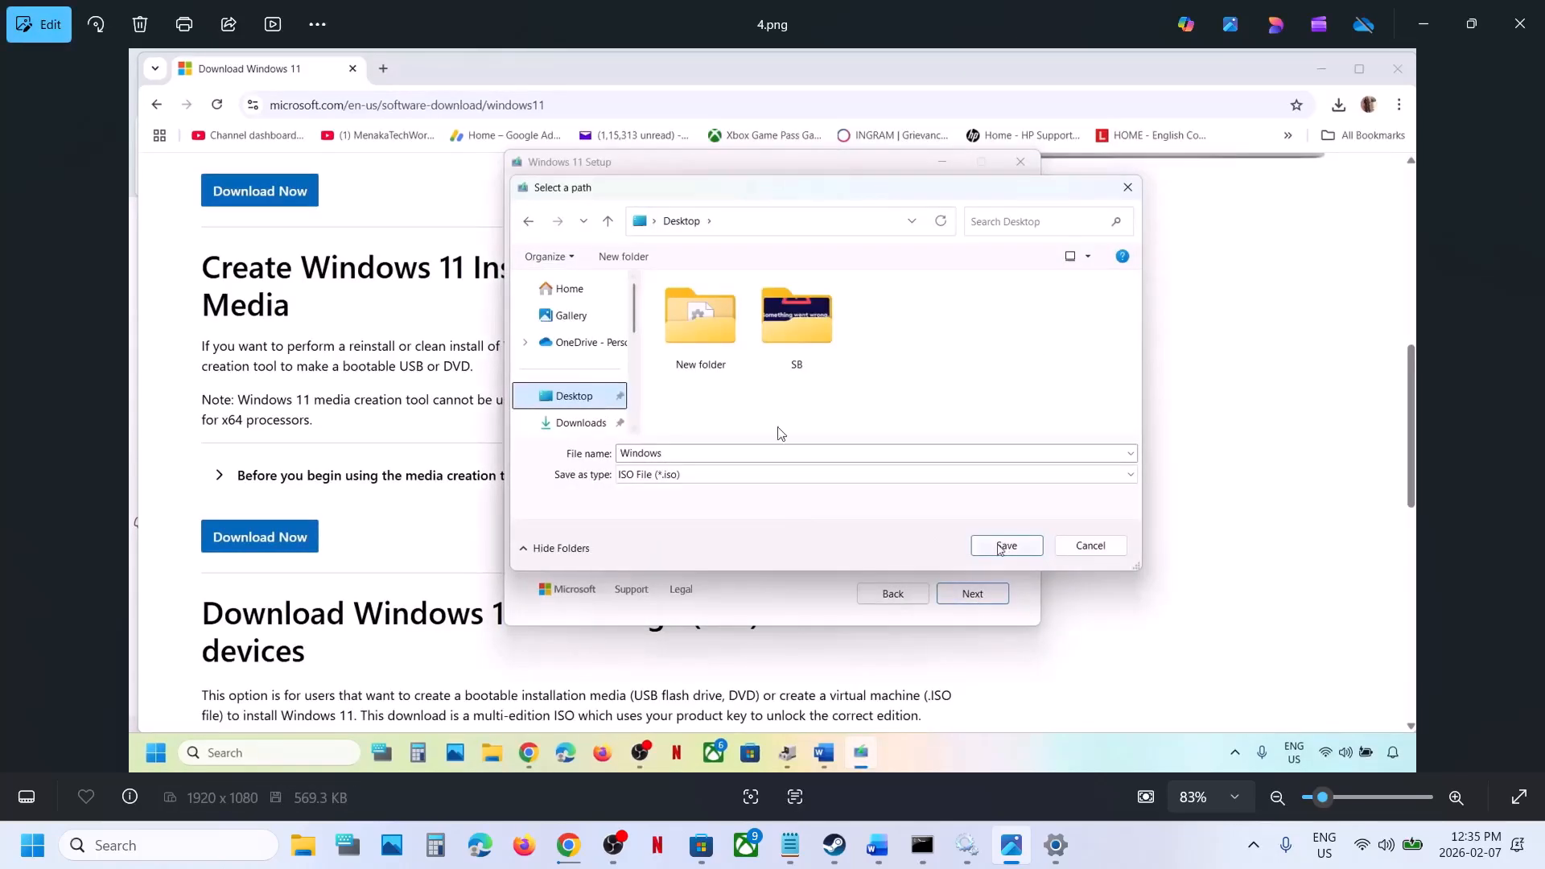
key(Right)
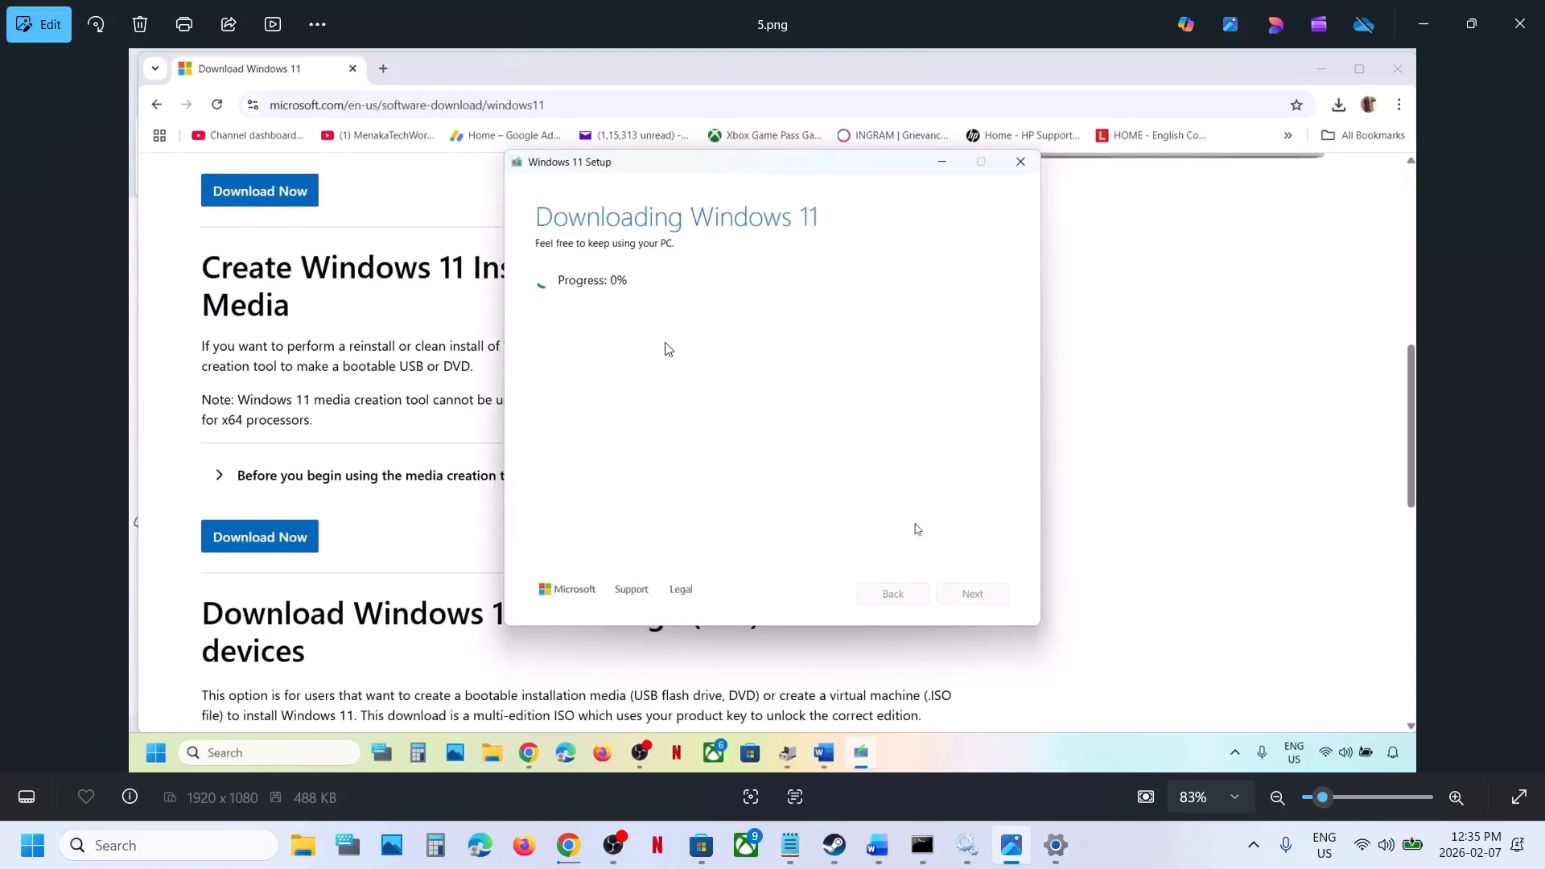
key(Right)
key(Right)
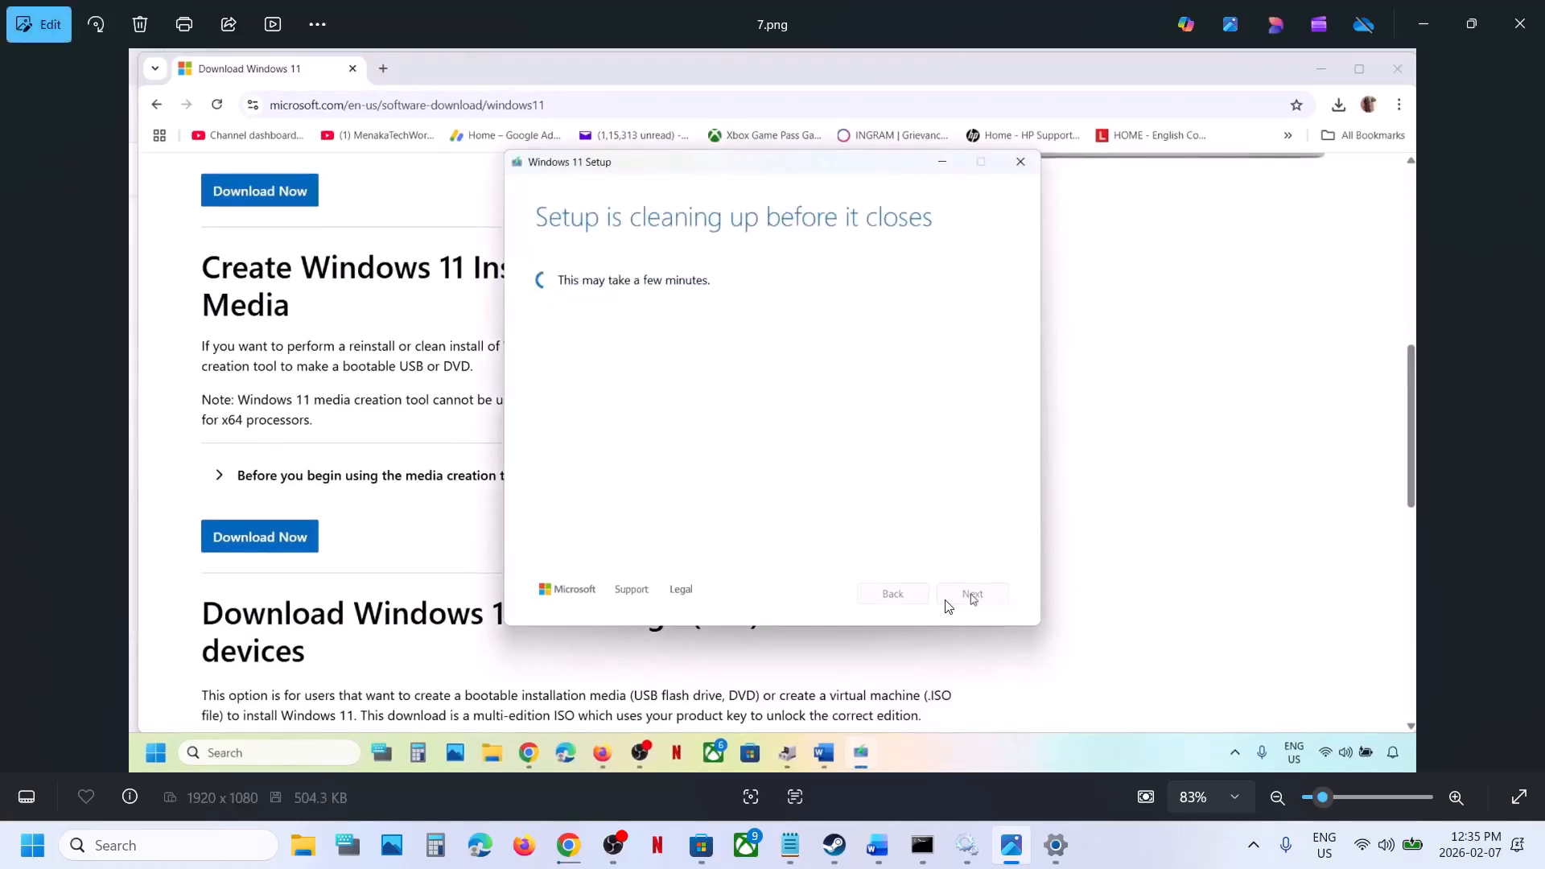
Review screenshots 8.png to 13.png on opening the Windows ISO, running its setup file and reaching the Ready to install page.
key(Right)
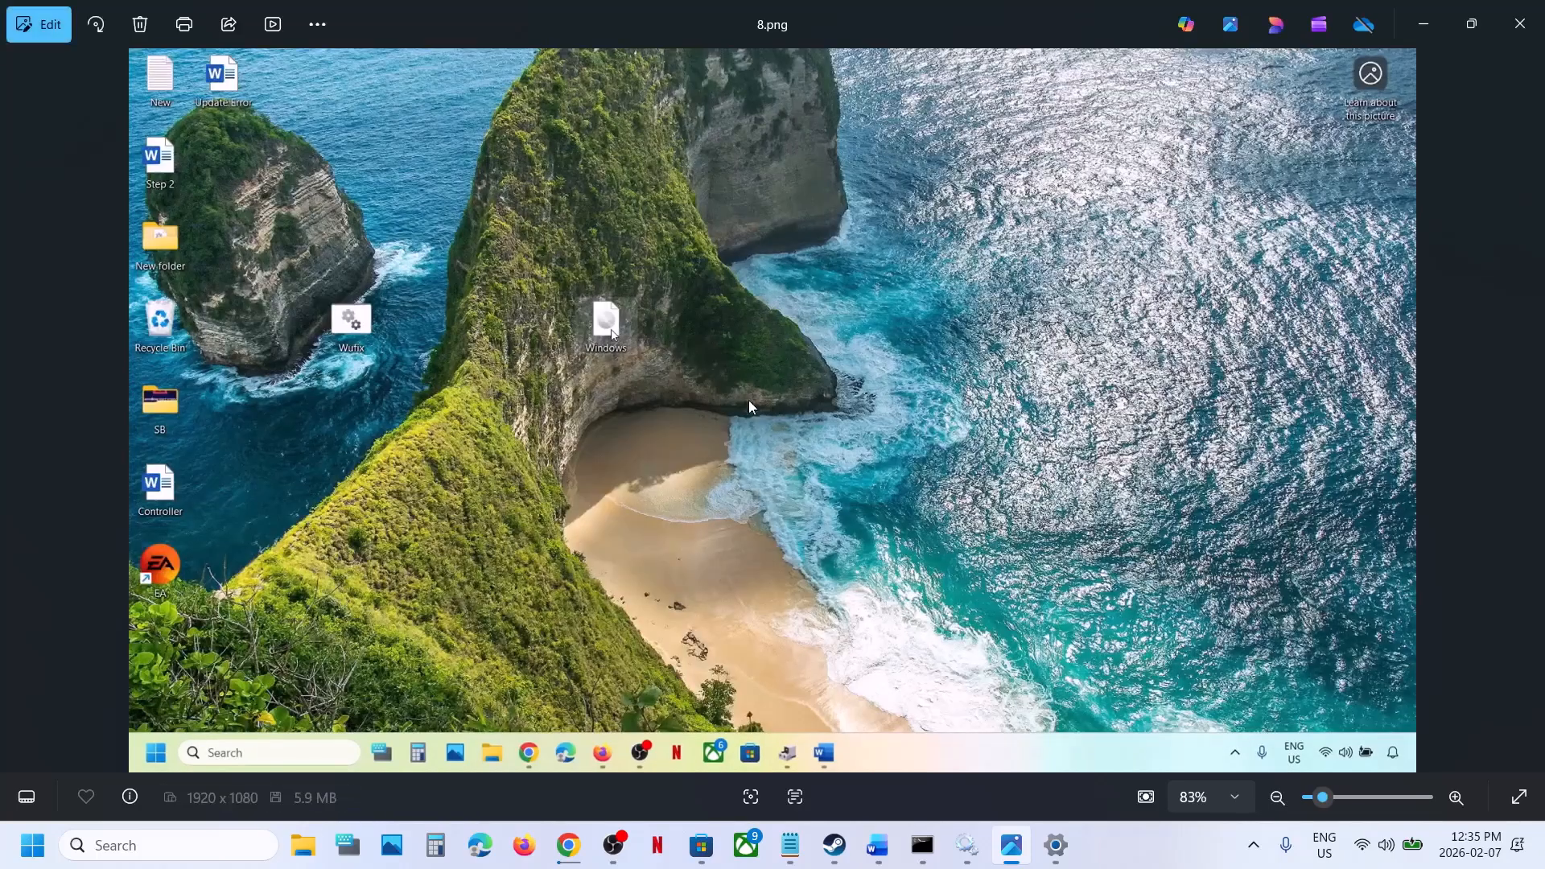
key(Right)
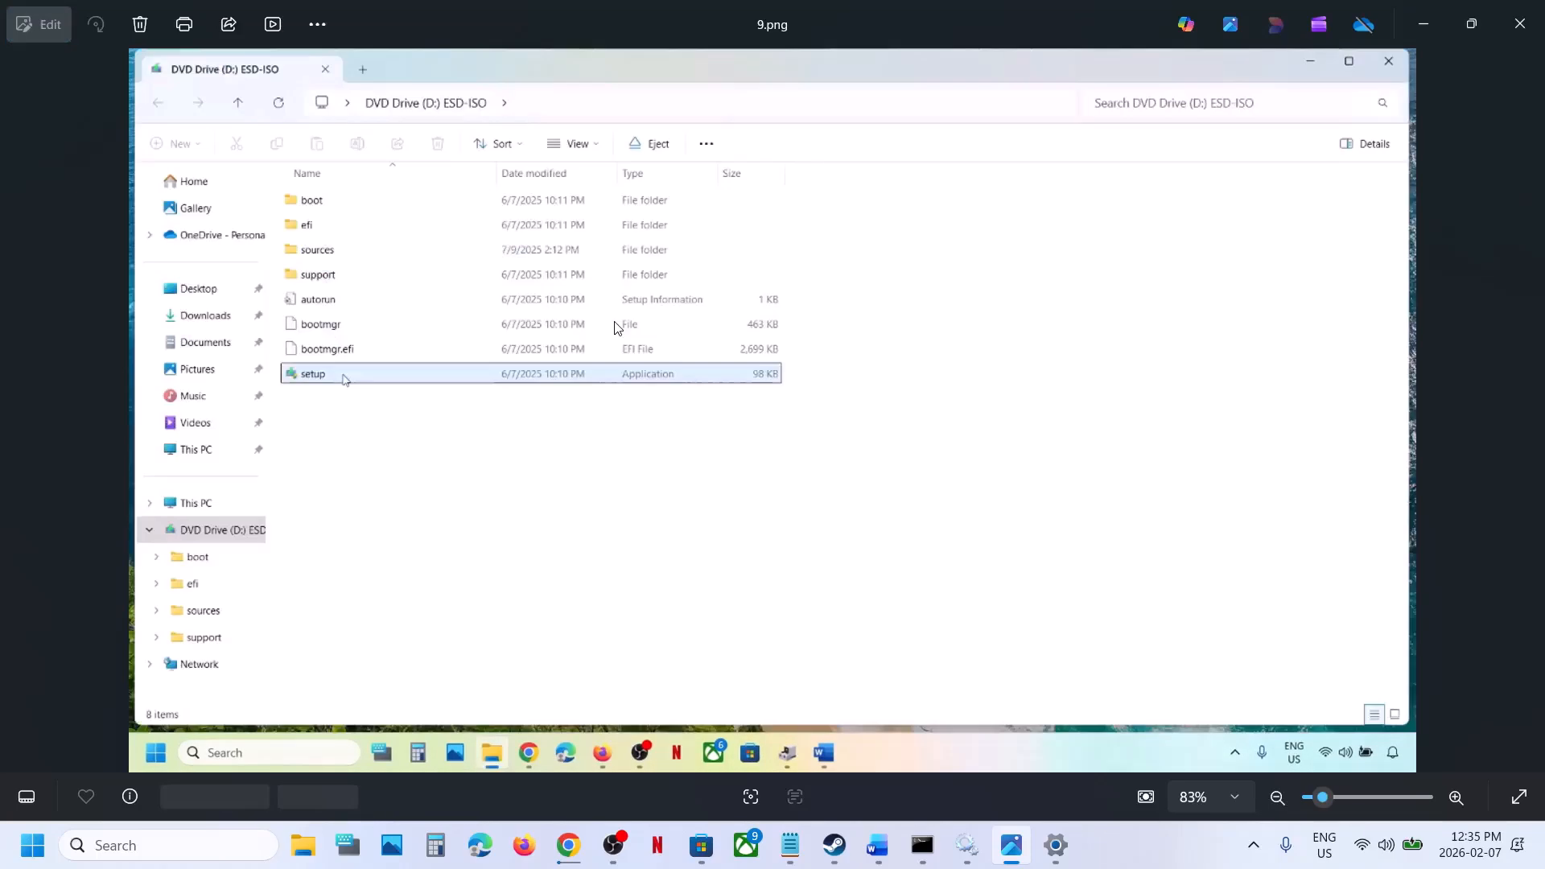
key(Right)
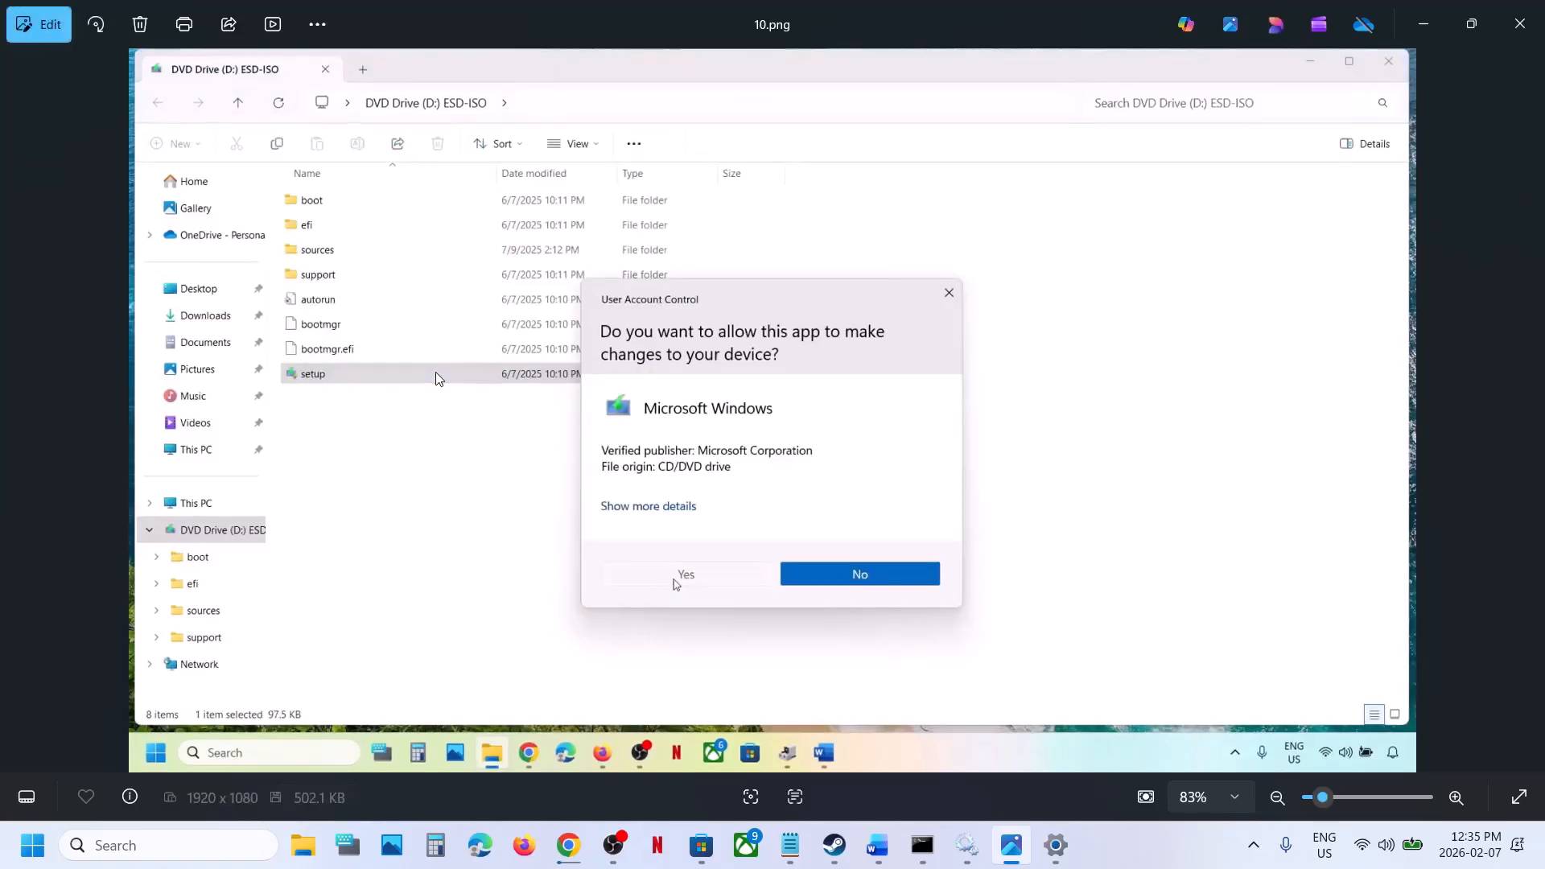
key(Right)
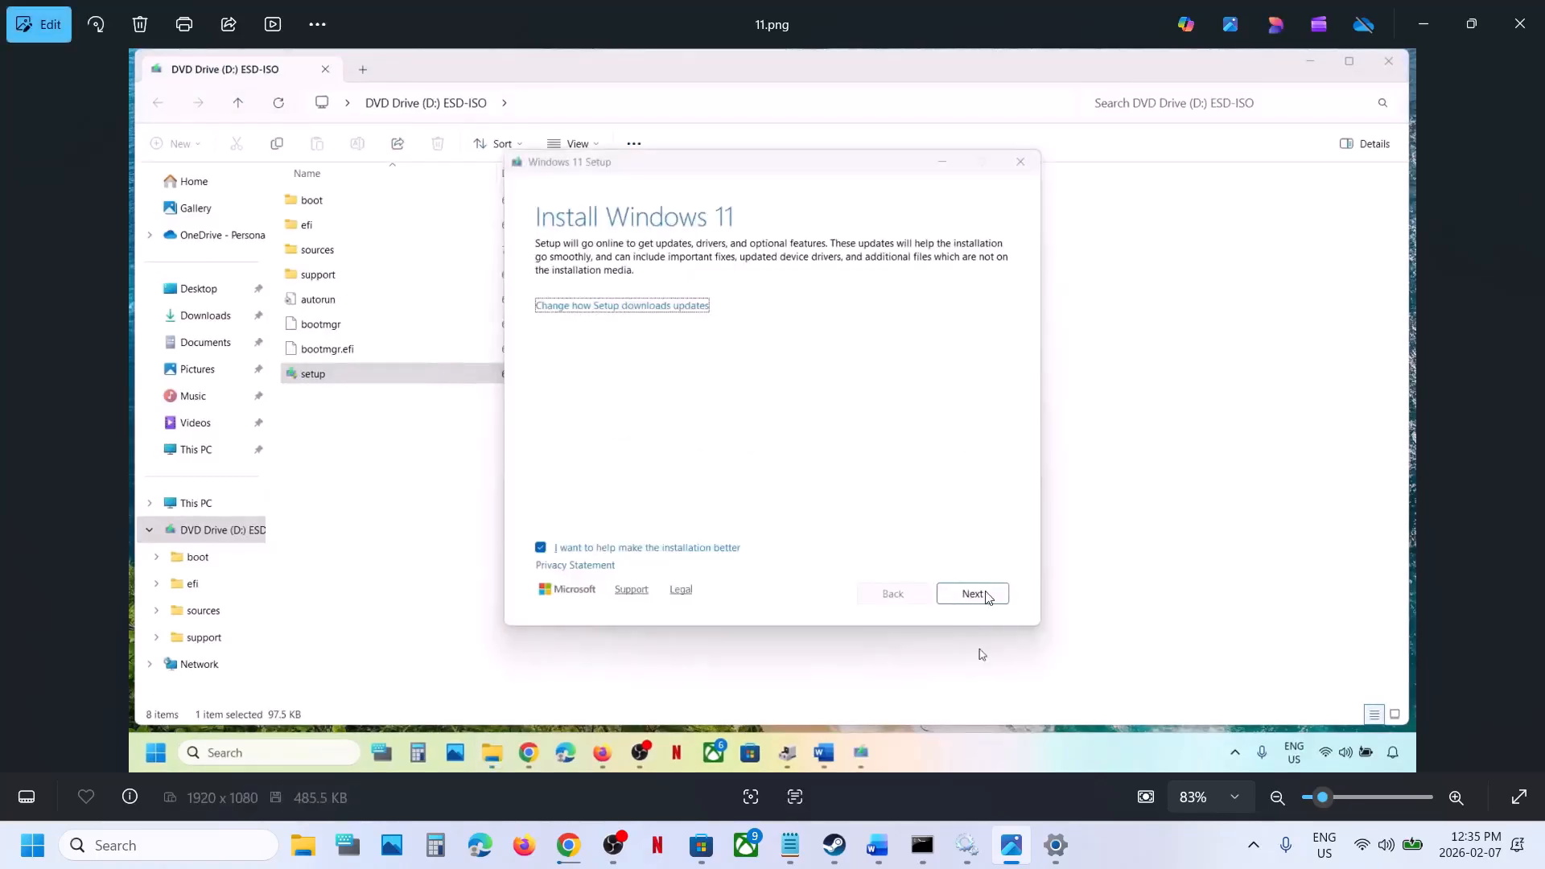
key(Right)
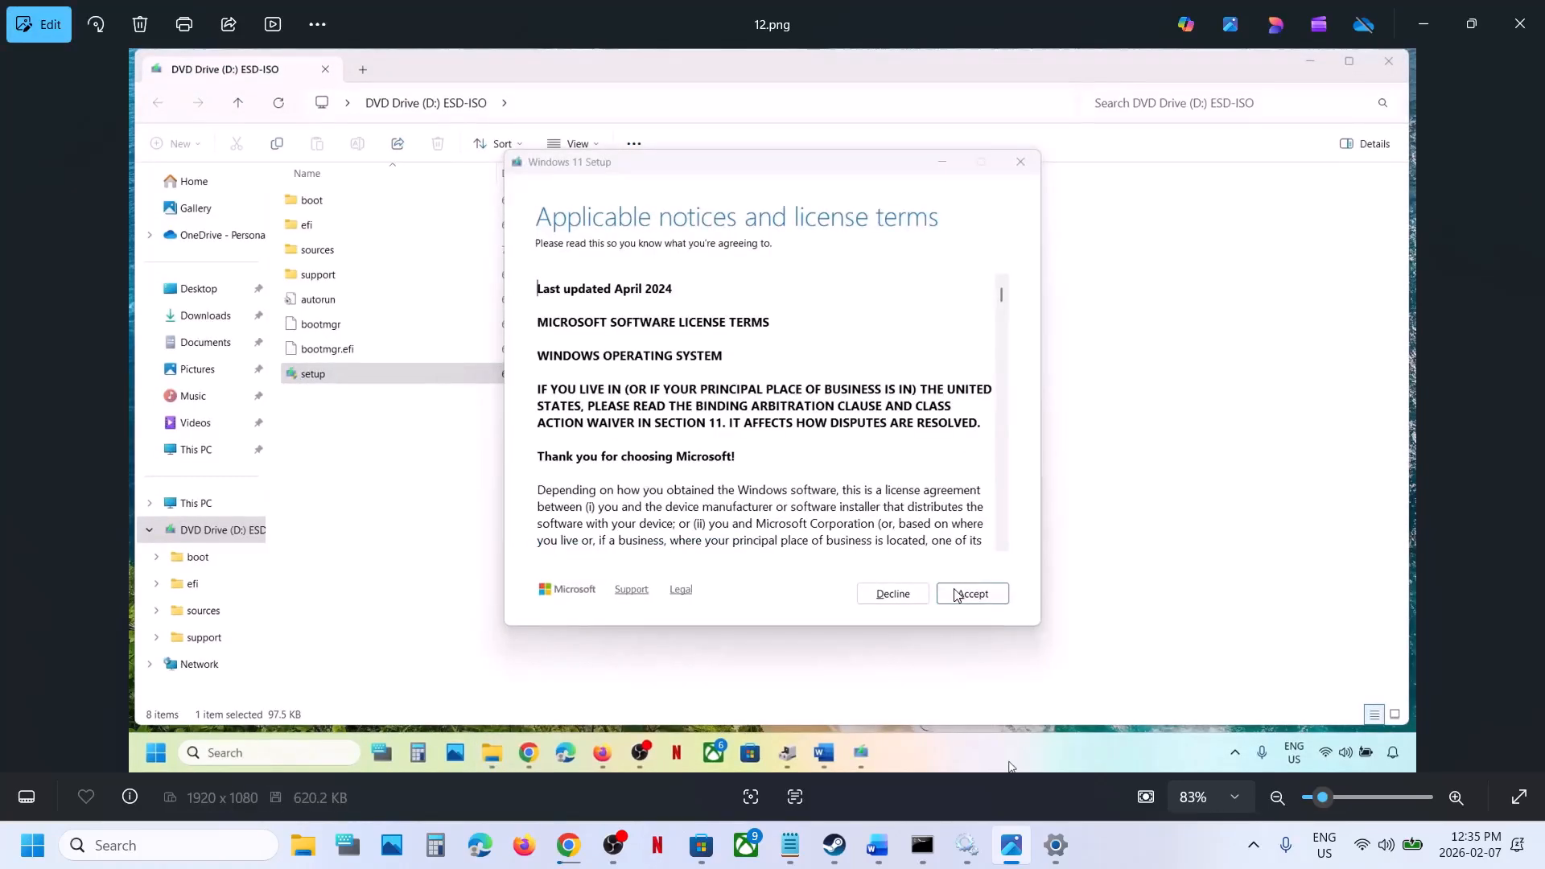
key(Right)
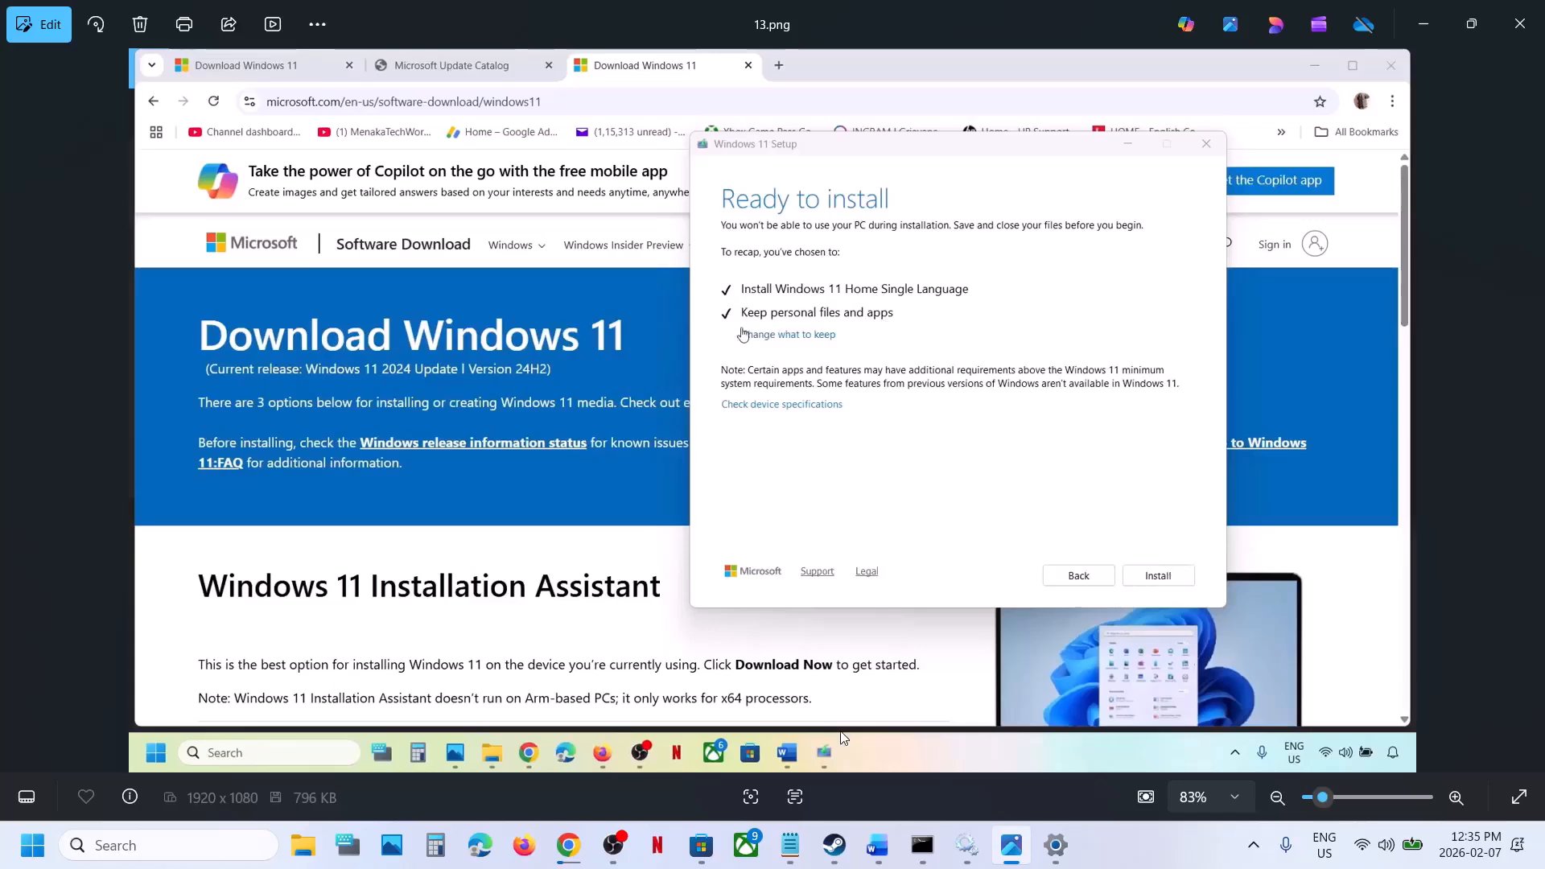
Switch to Settings and check the quality updates listed in the Windows Update history.
click(1043, 842)
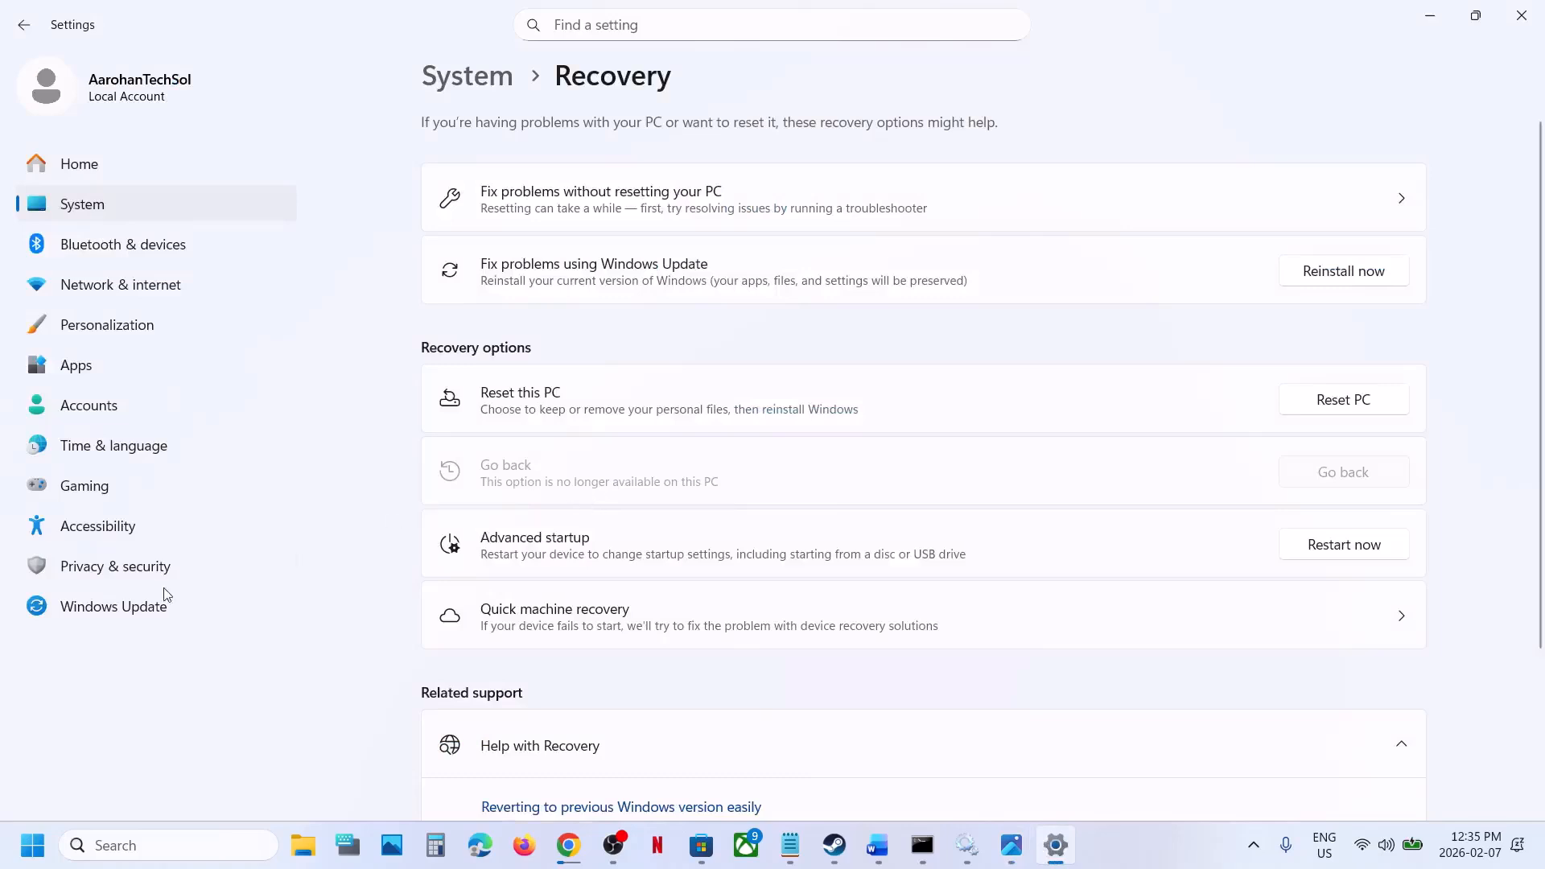
click(131, 614)
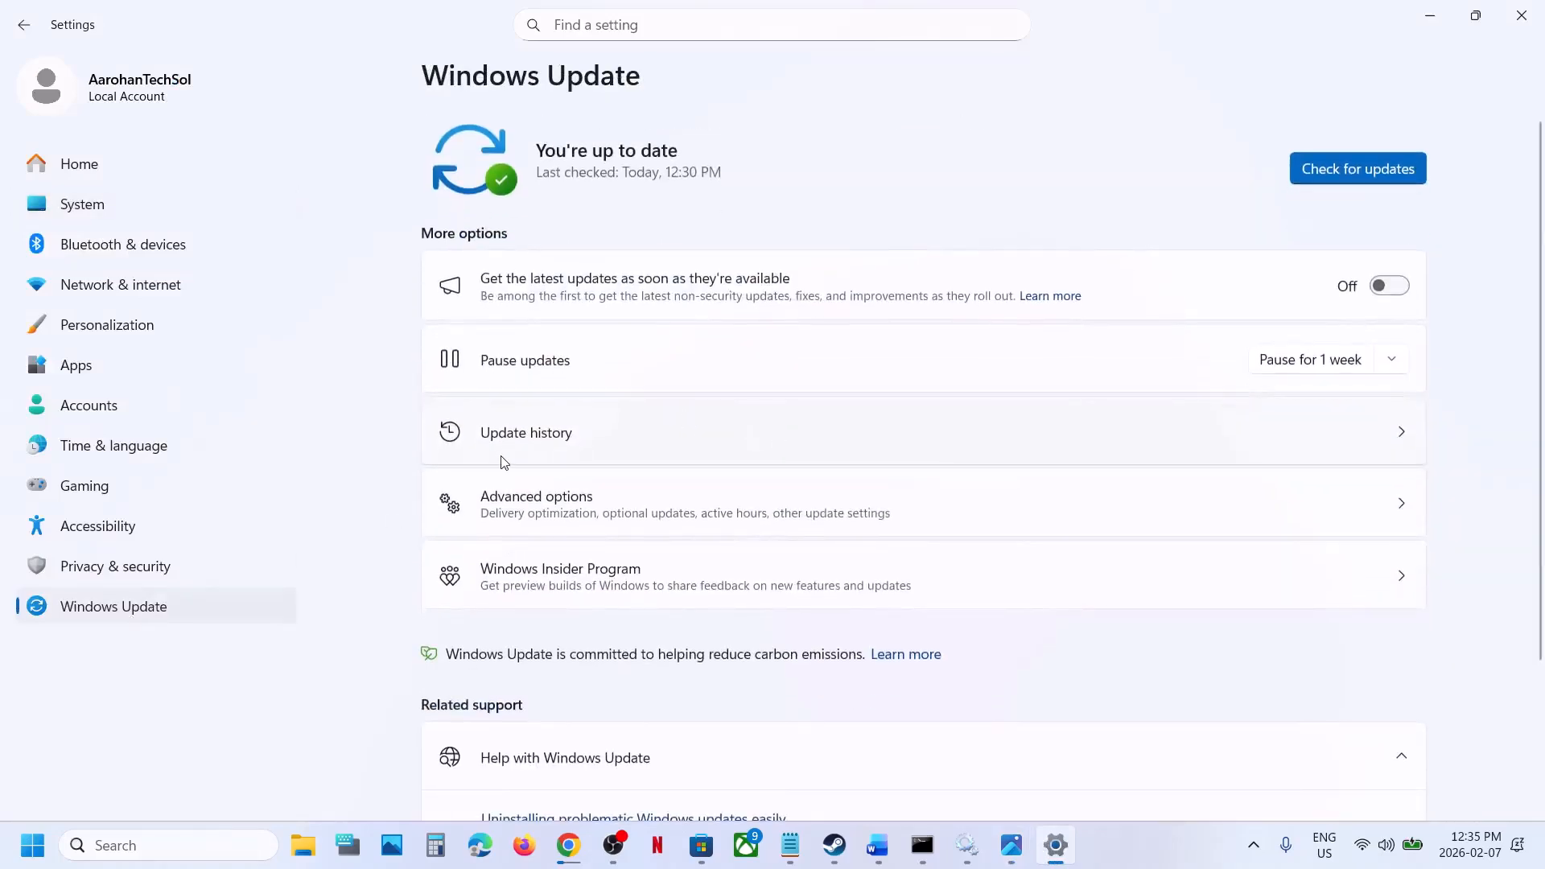
click(542, 454)
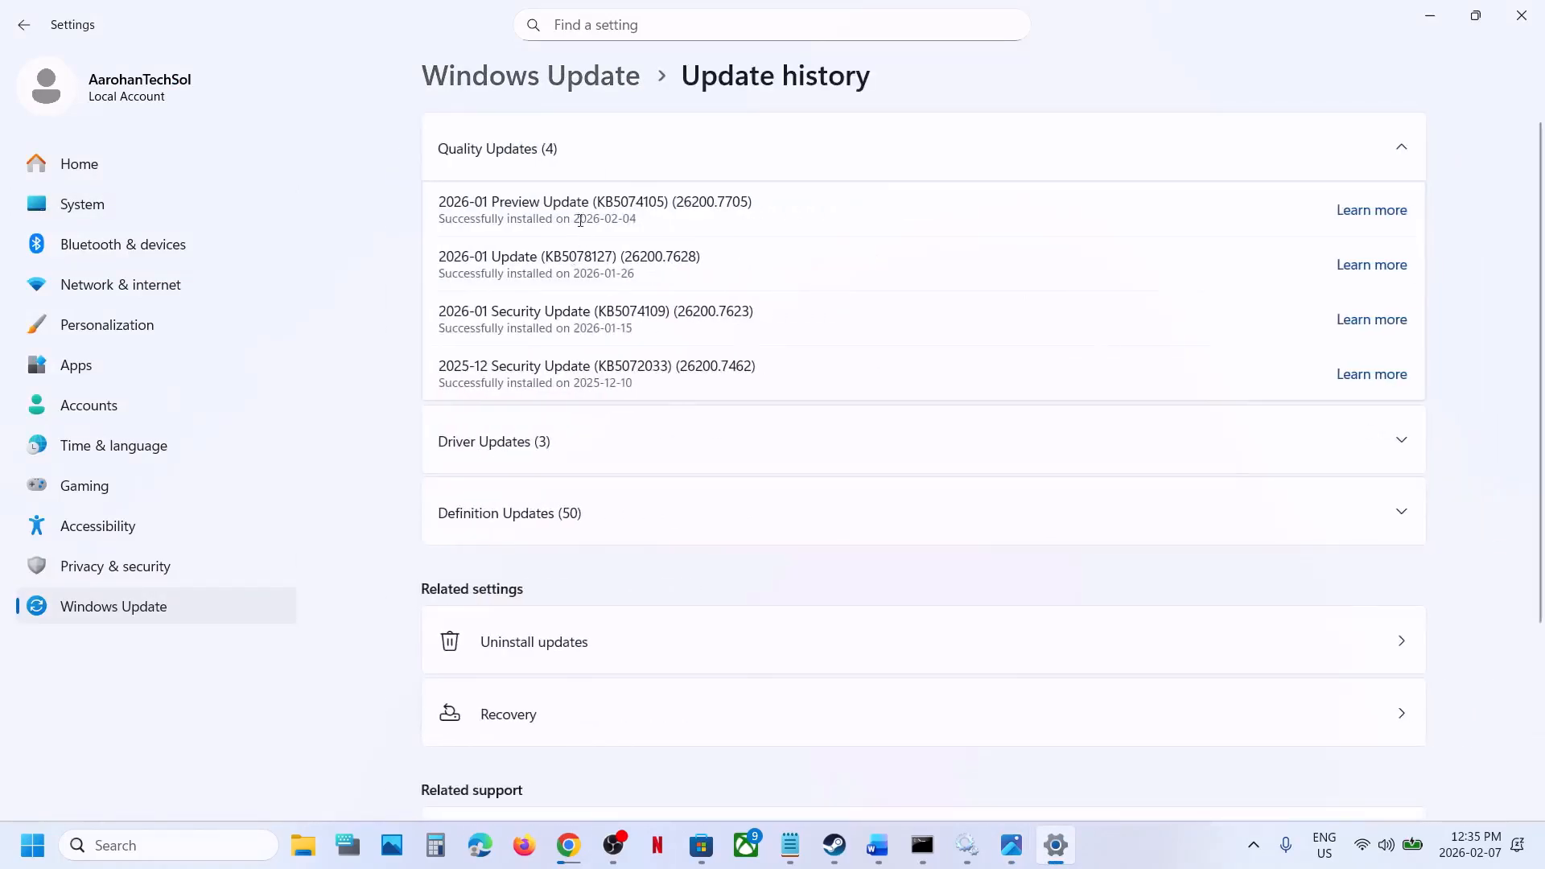
click(1141, 840)
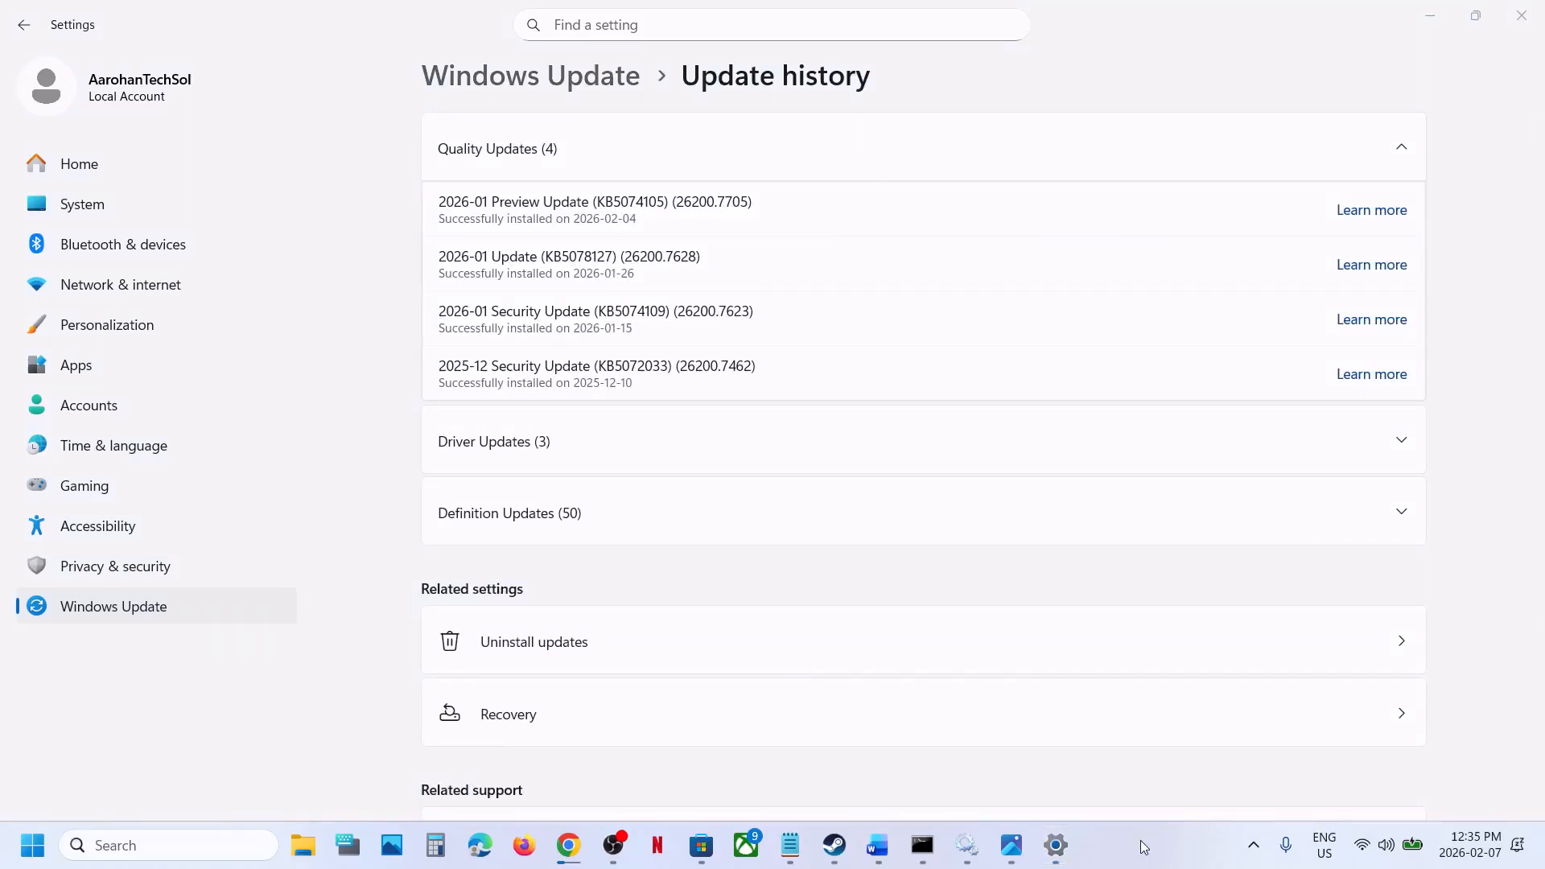